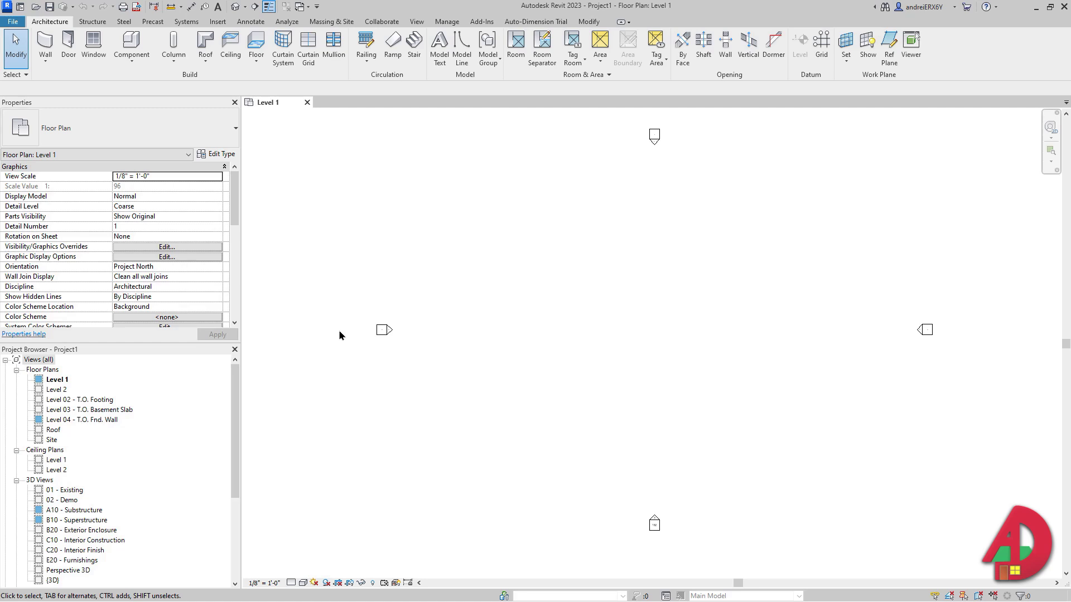
Search the project browser for "mullion" to locate the Curtain Wall Mullions category under Families
right_click(129, 373)
click(148, 375)
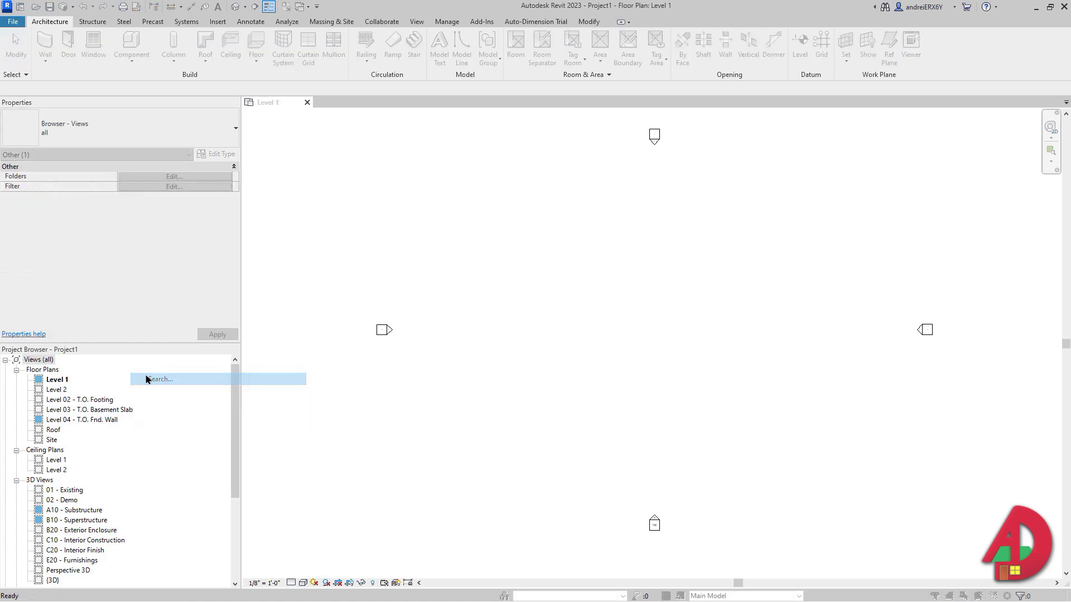
text(mullion)
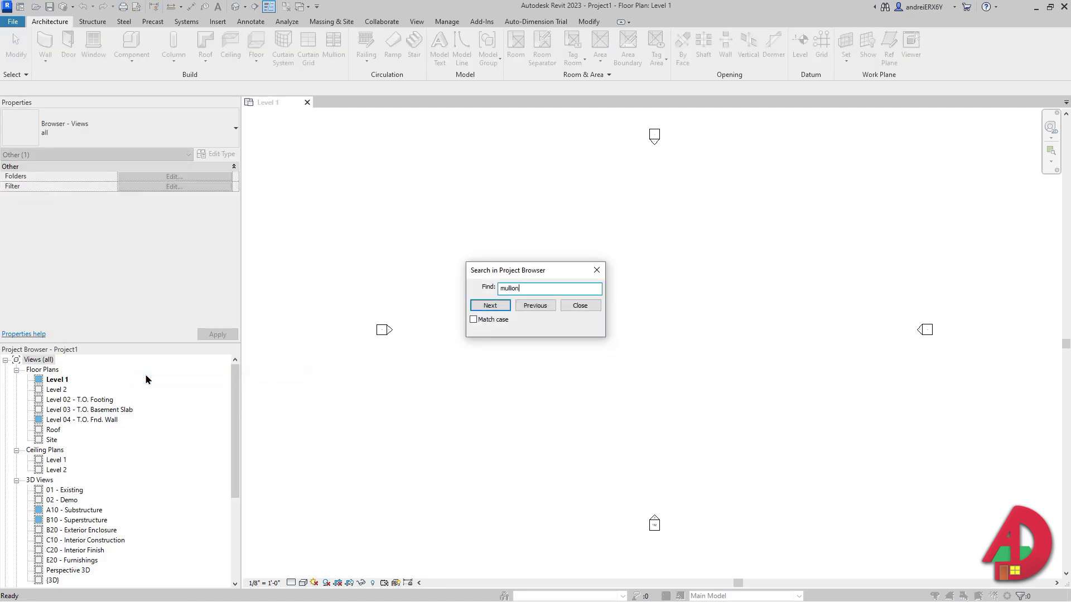
key(Return)
key(Return)
key(Return)
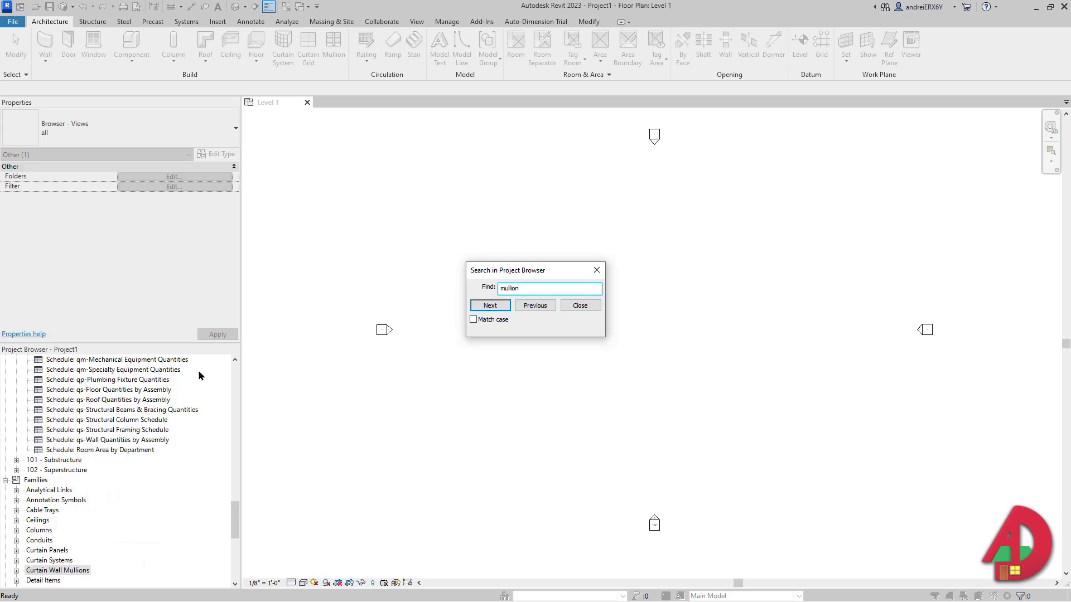
key(Escape)
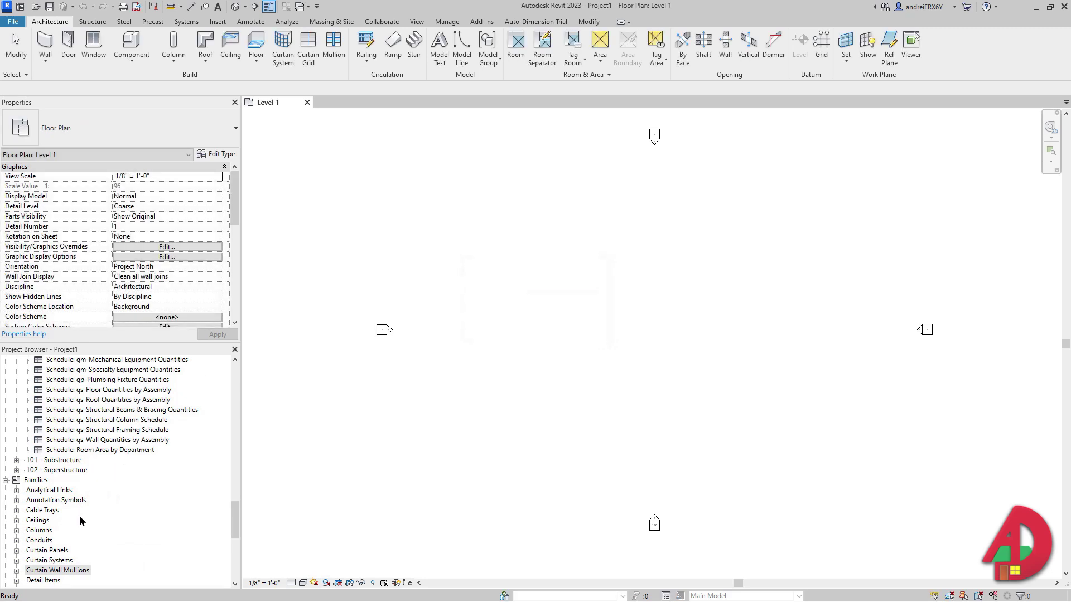
Duplicate the Rectangular Mullion 1 type in the curtain wall mullion families and name the copy 6x2
click(17, 571)
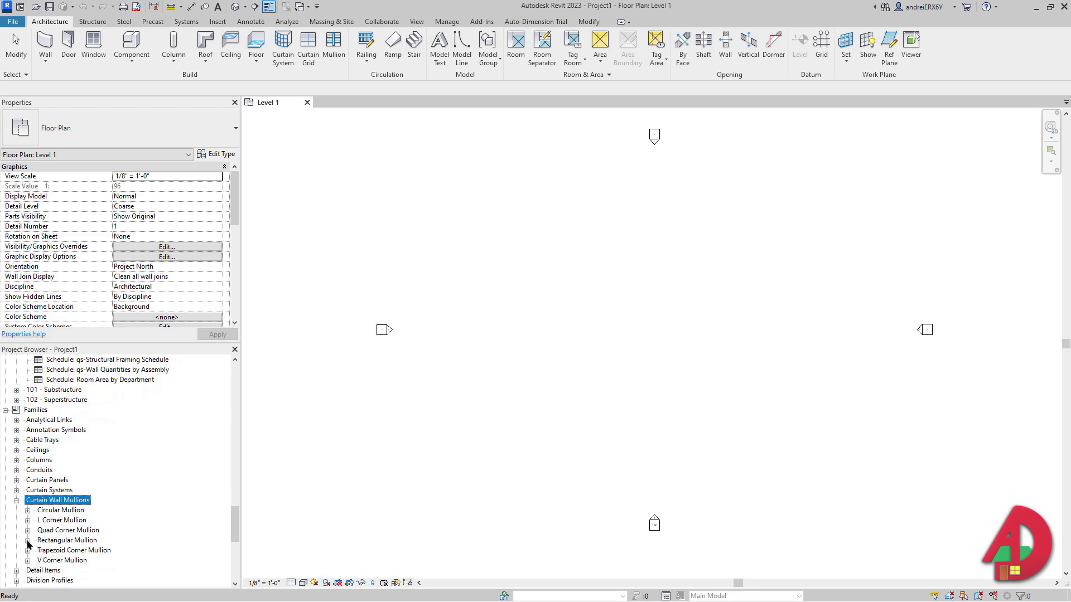
click(27, 541)
right_click(74, 552)
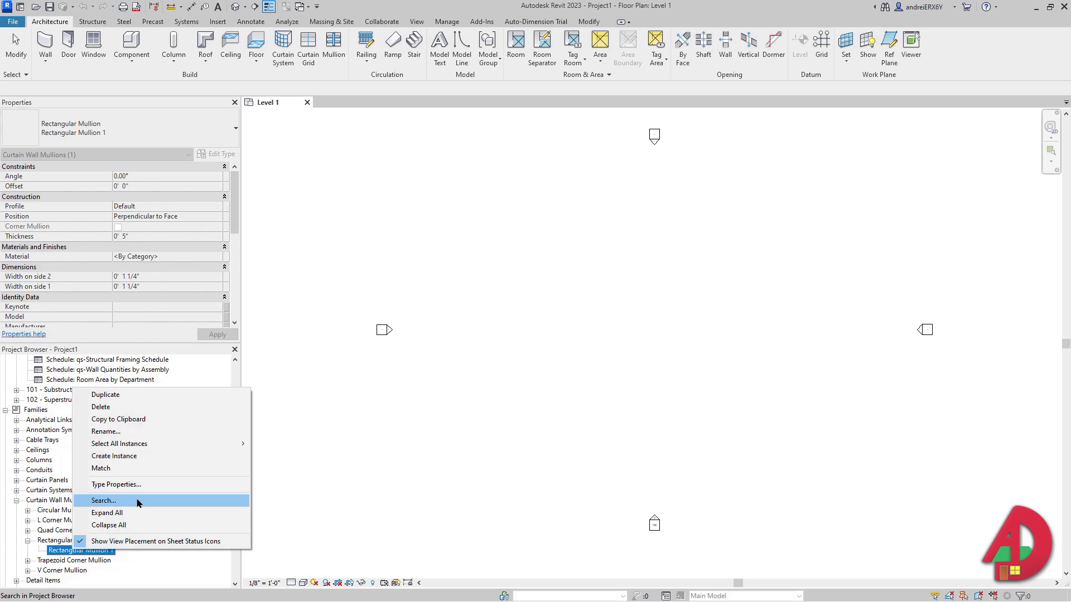
click(164, 395)
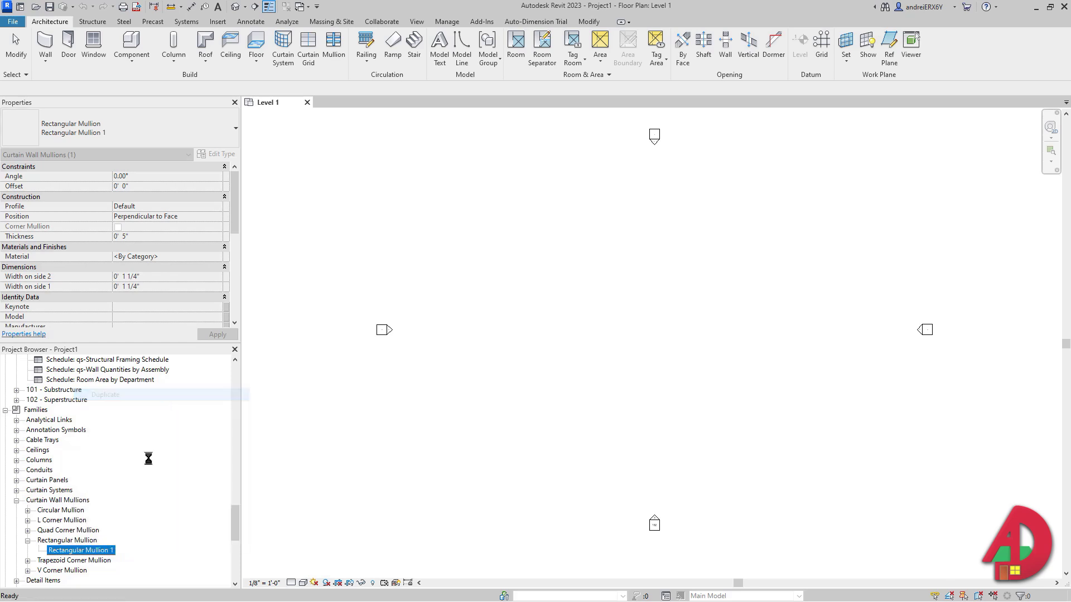
text(6x2)
key(Return)
Set the thickness of the 6x2 rectangular mullion type to 5.5 inches in its type properties
right_click(53, 551)
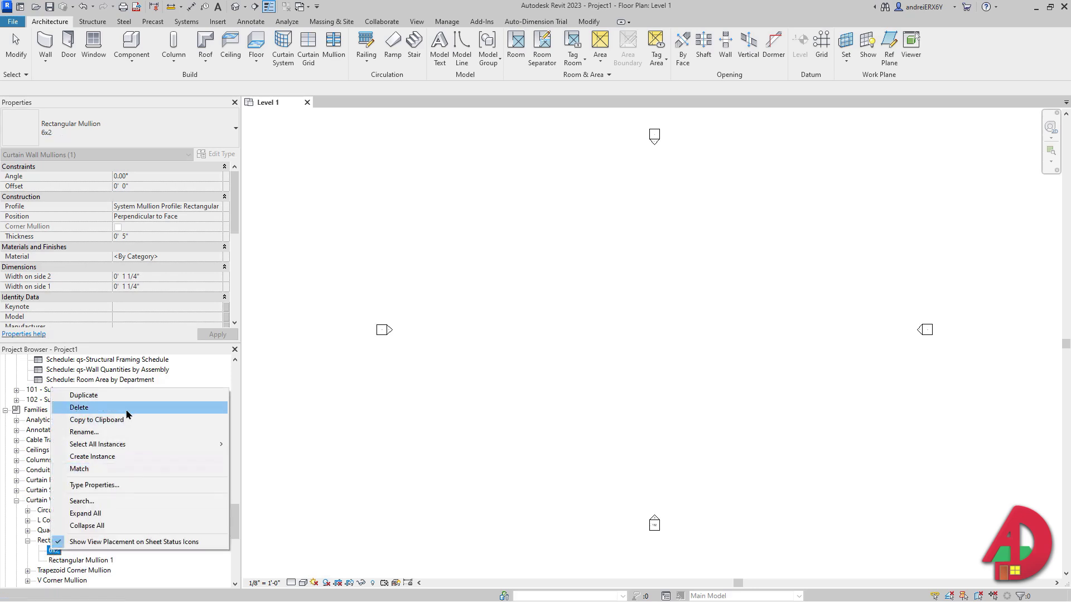
click(115, 485)
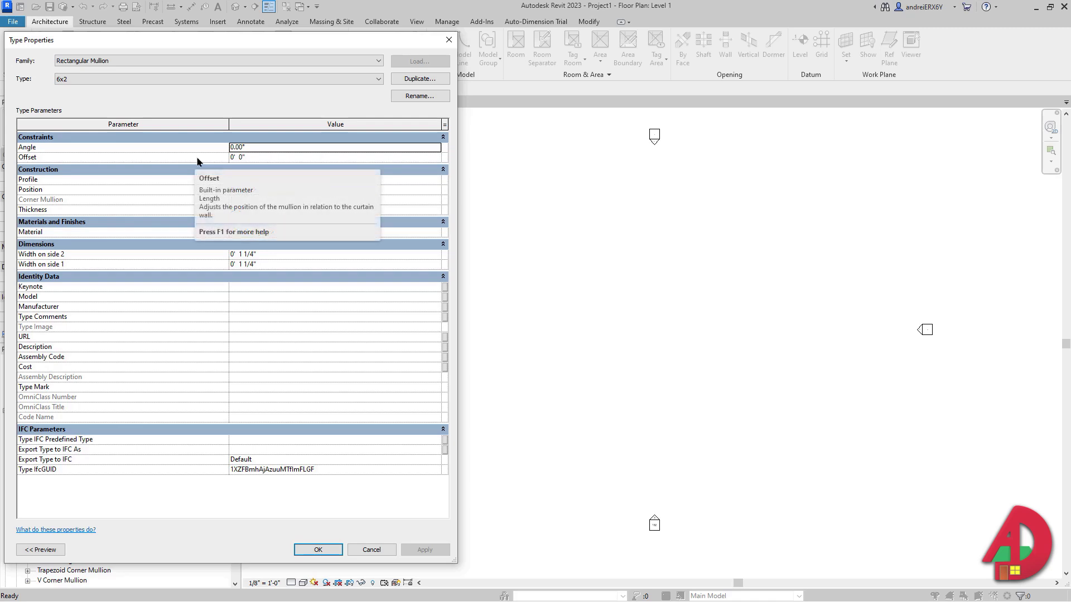
click(272, 211)
text(5.5)
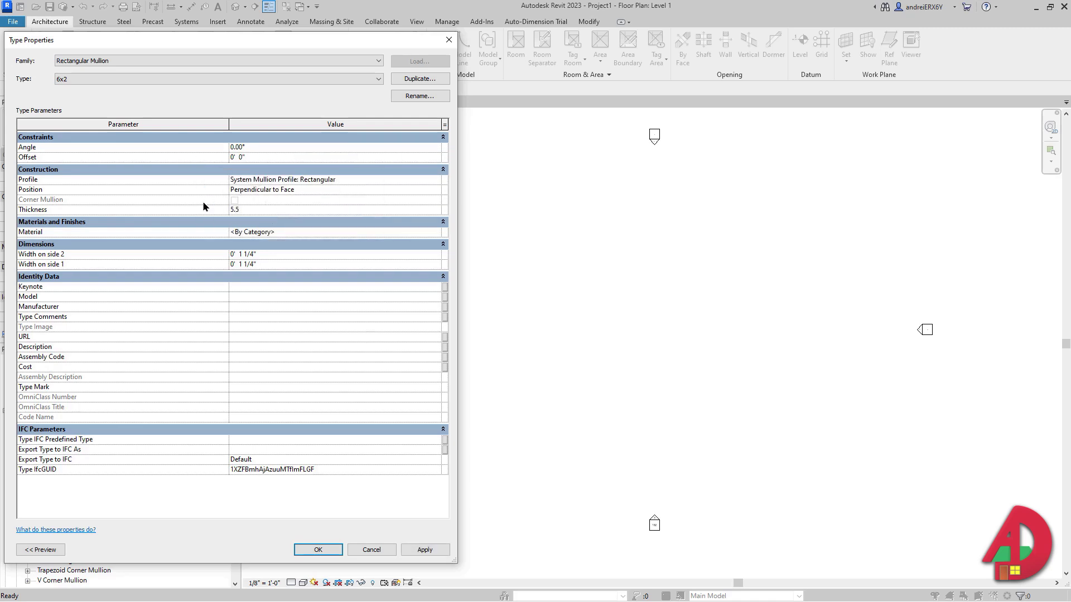
key(Return)
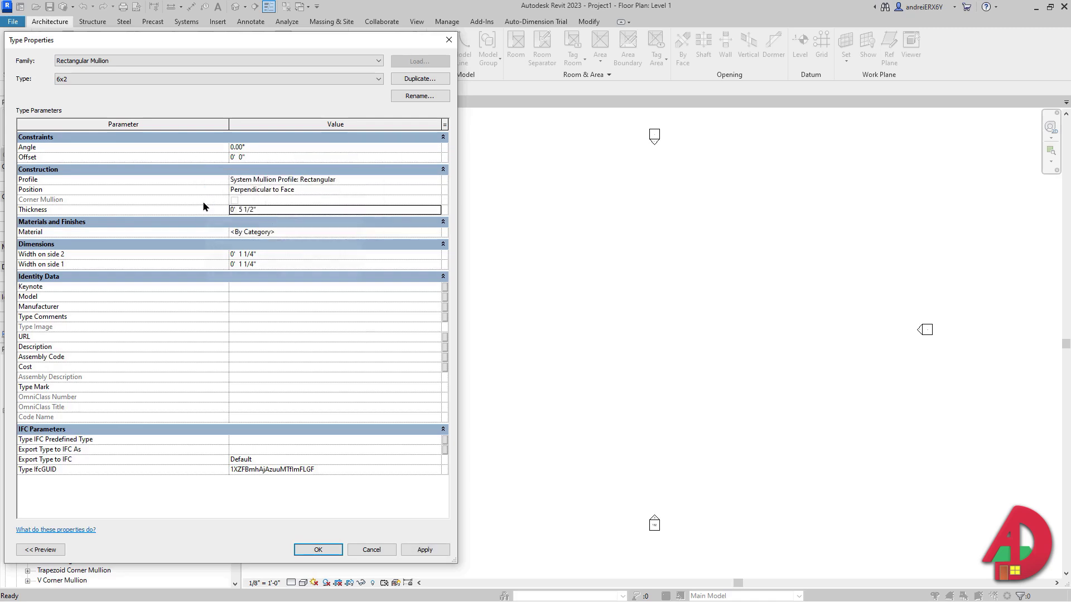
Assign the Softwood, Lumber material to the 6x2 mullion type, searching the materials for "soft"
click(437, 233)
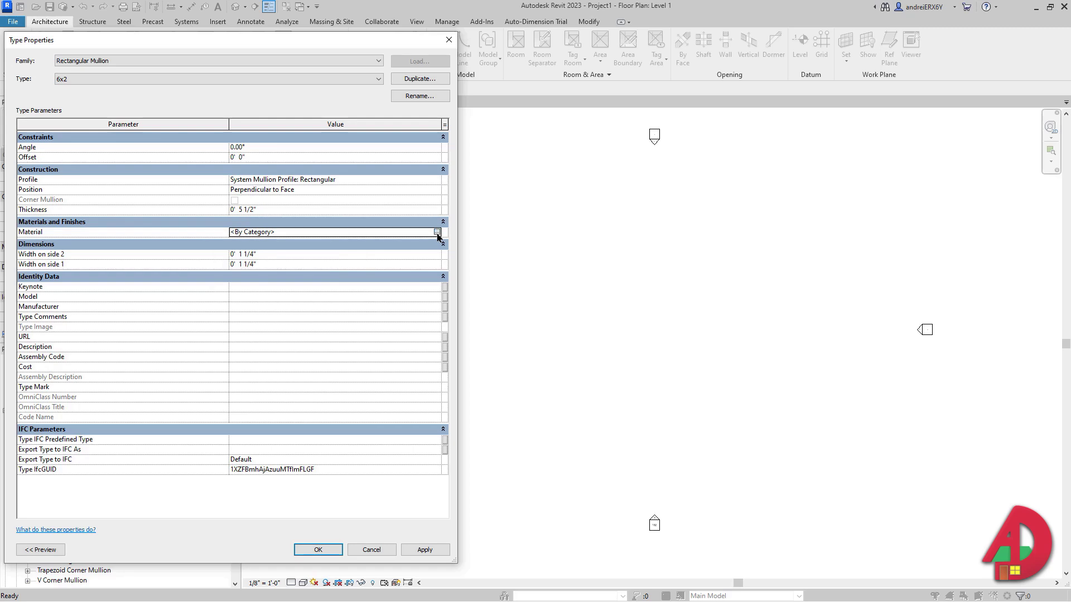
click(437, 232)
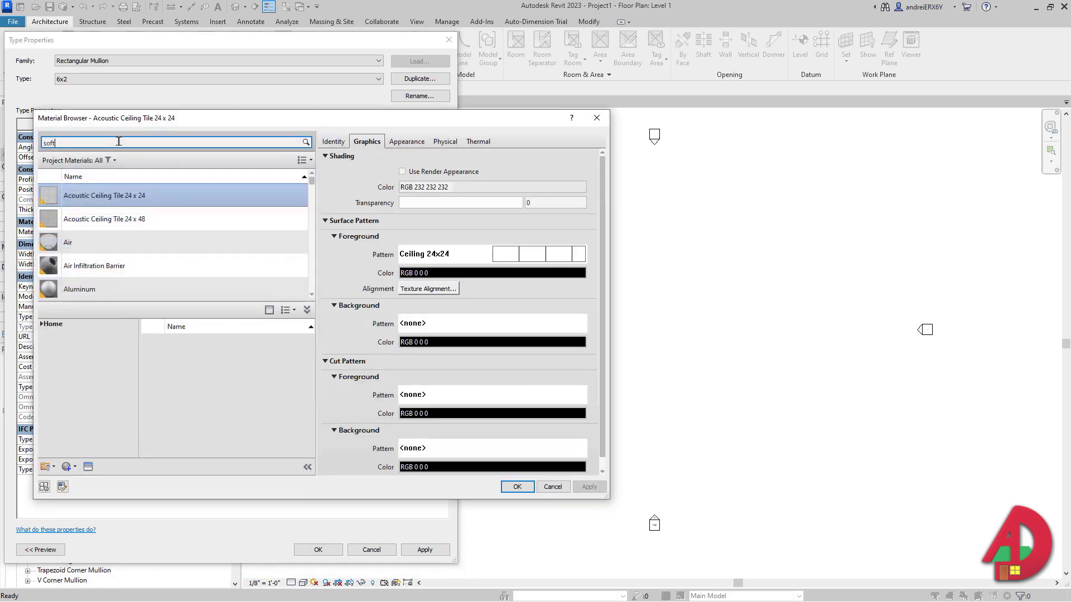
click(132, 226)
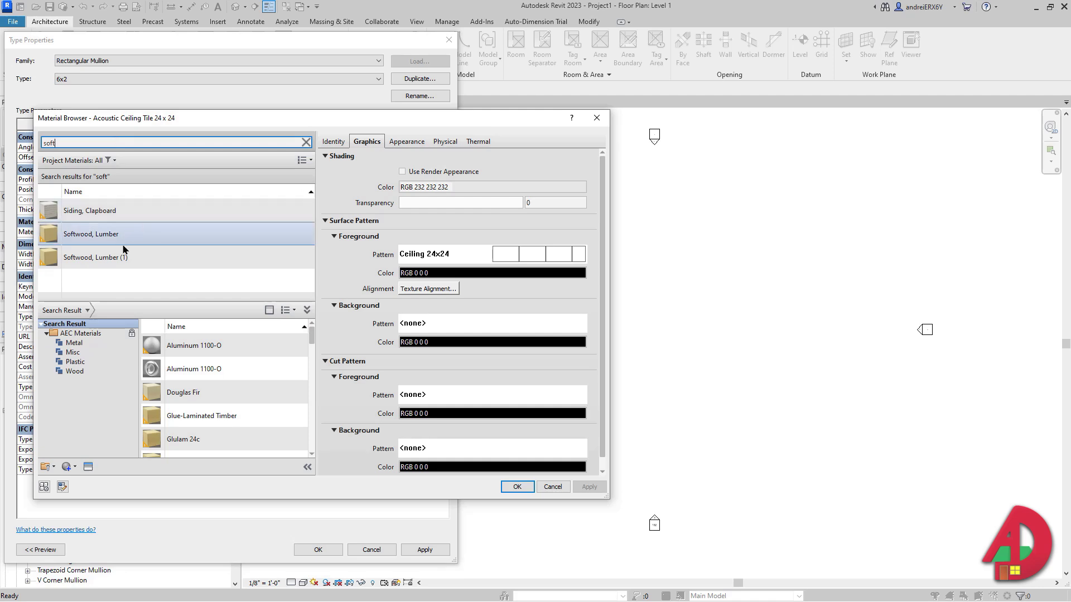
double_click(124, 238)
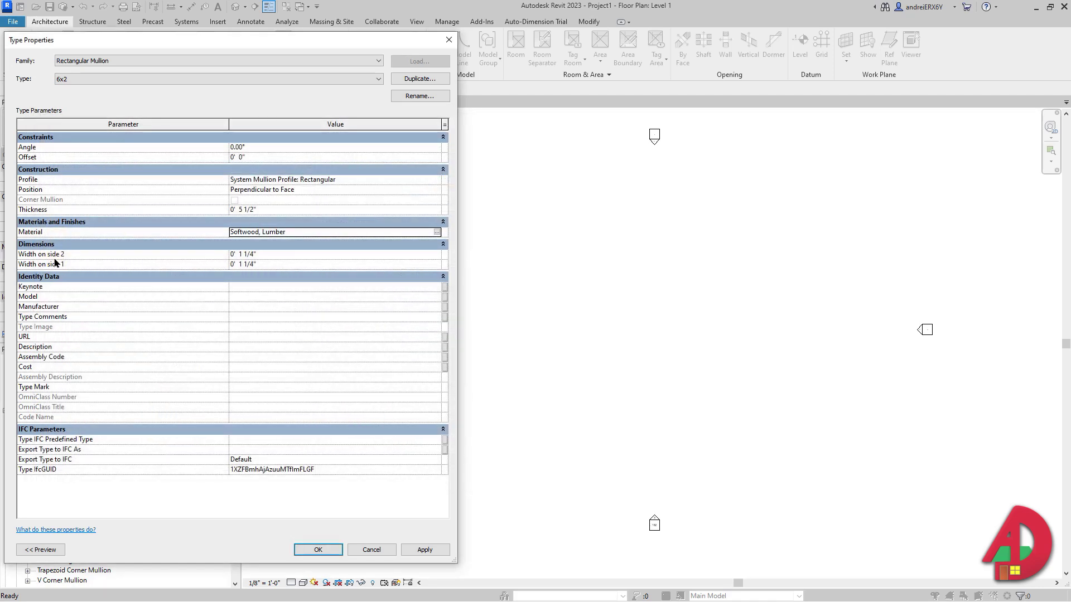
Set the 6x2 mullion's width on side 2 and side 1 to 0.75 inch each and accept the type properties
click(262, 256)
text(.75)
key(Return)
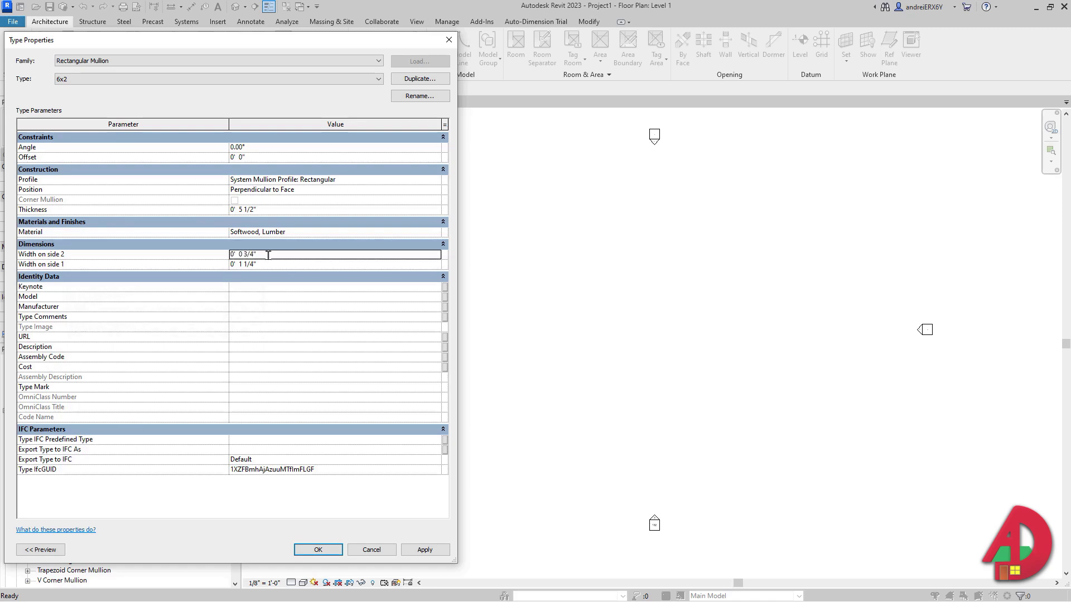
click(299, 267)
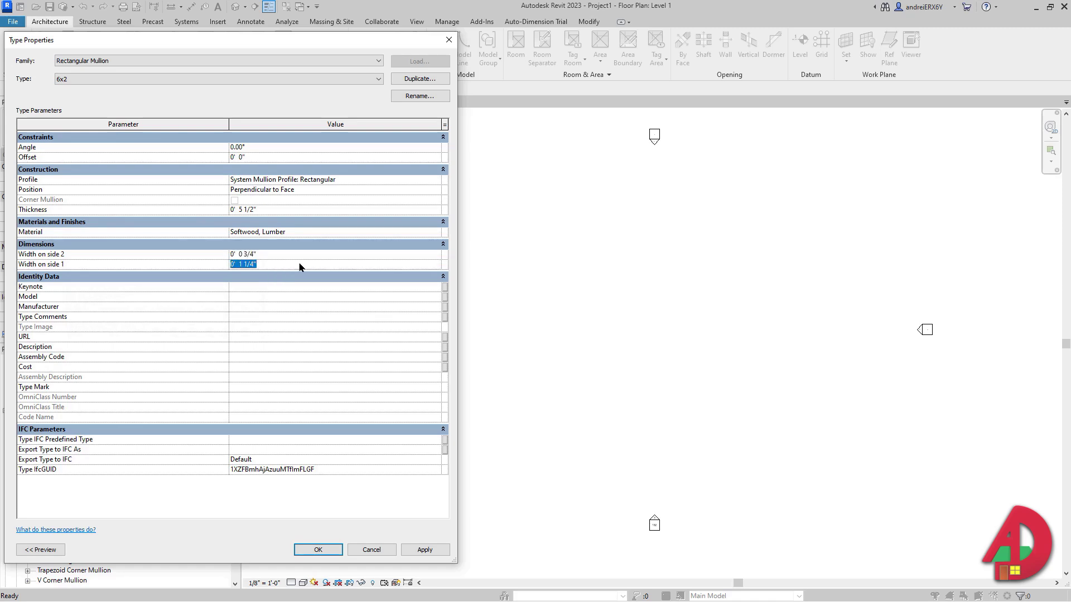
text(.75)
key(Return)
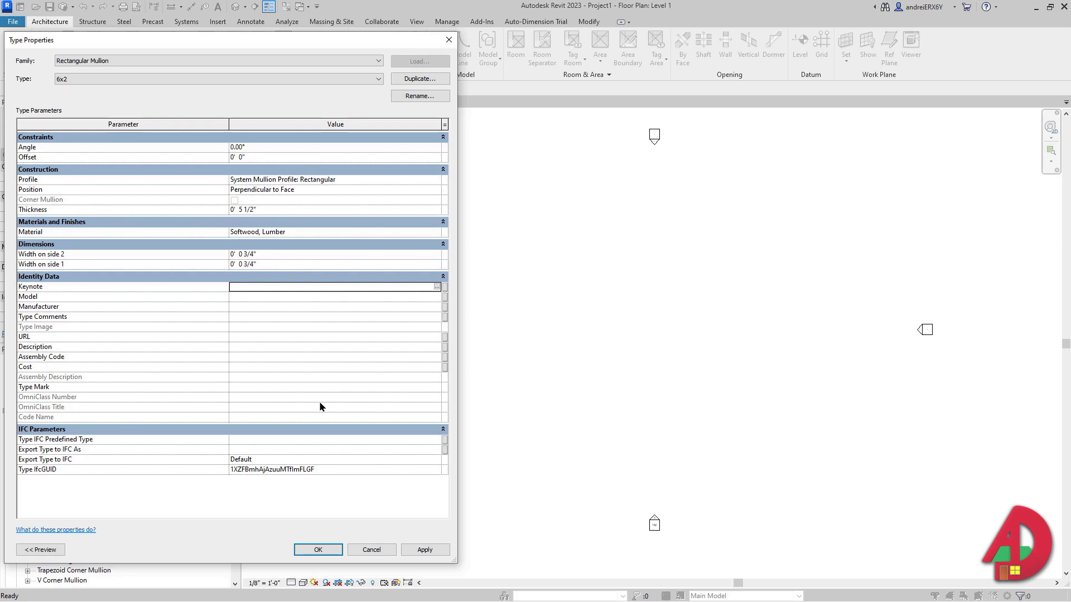
click(318, 549)
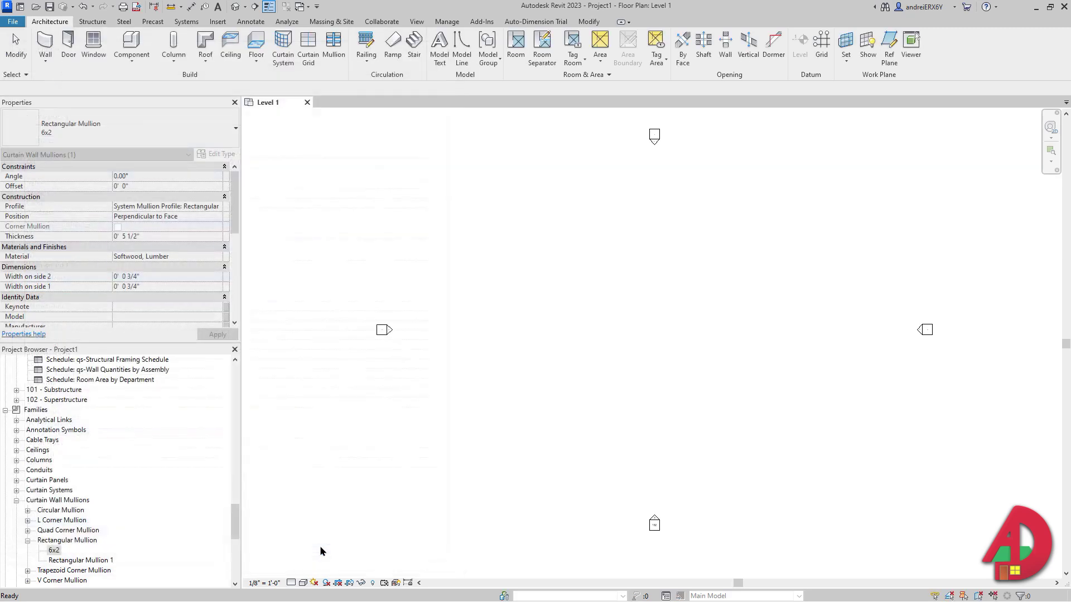
Duplicate the Solid type of the System Panel curtain panel family and name the copy osb
click(17, 480)
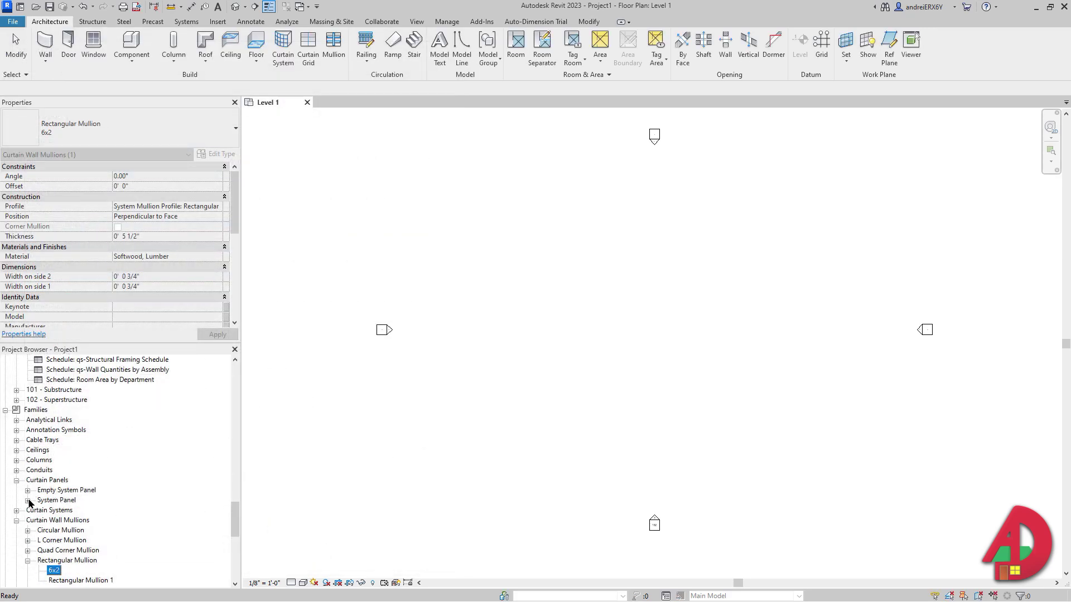
click(27, 500)
click(55, 520)
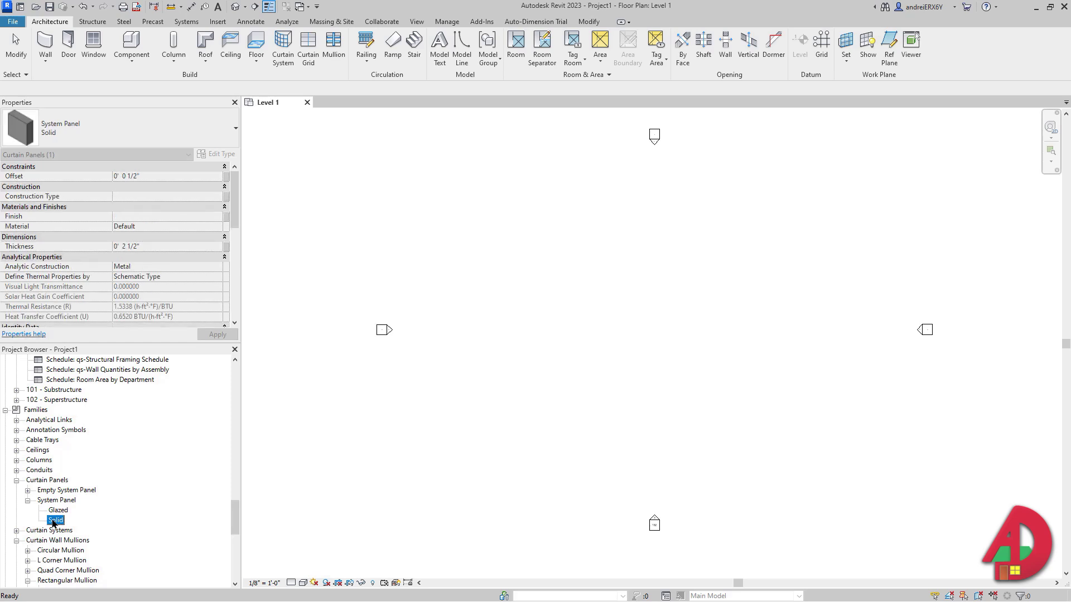
right_click(54, 521)
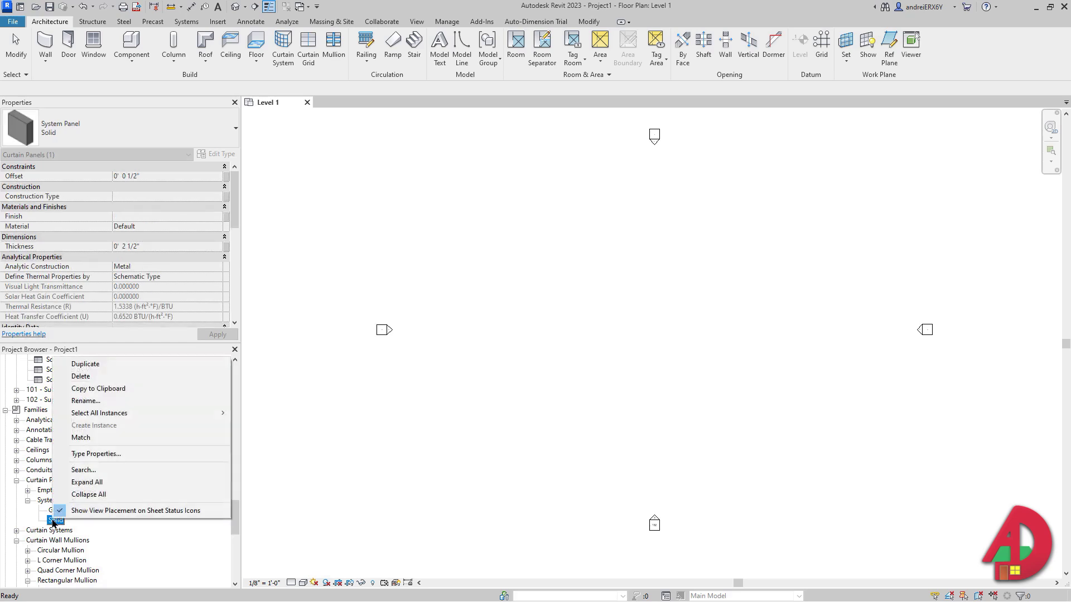
click(116, 365)
text(osb)
key(Return)
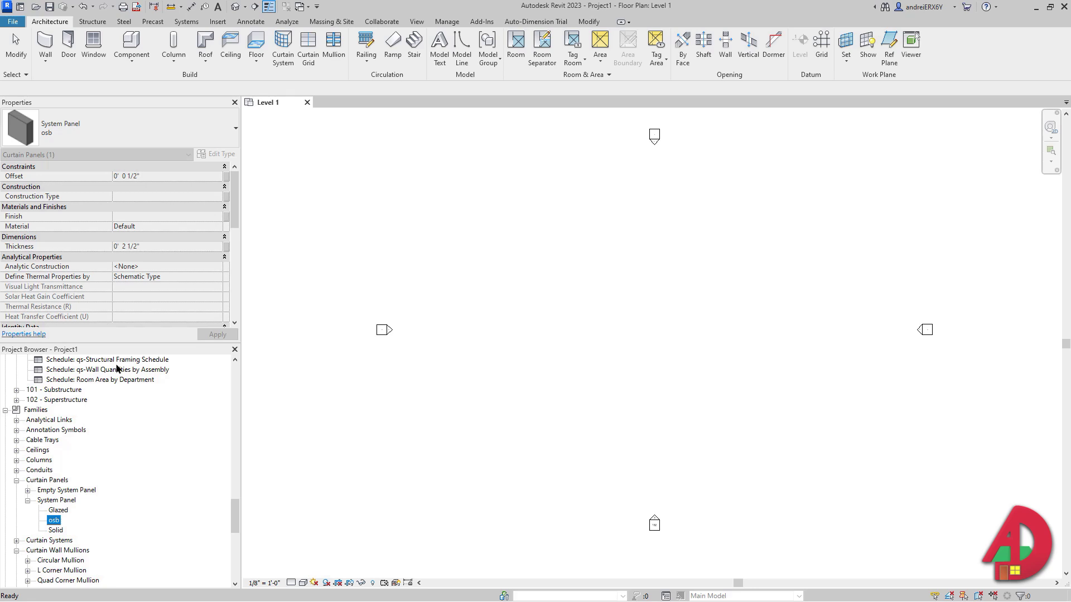
Set the osb panel type's offset to 0 and its thickness to 7/16" in its type properties
key(Return)
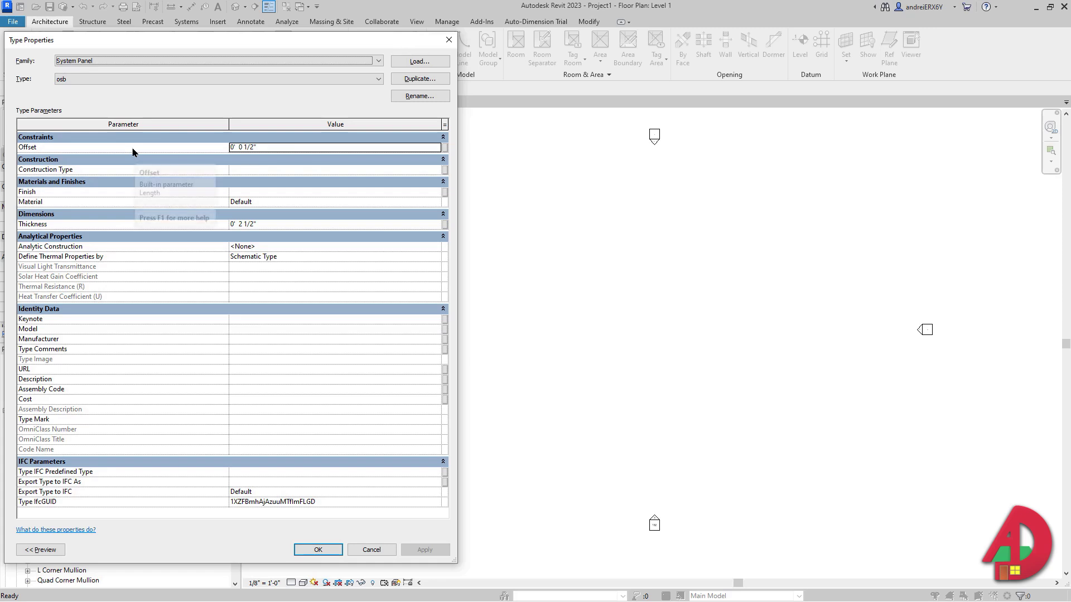
click(277, 148)
click(277, 149)
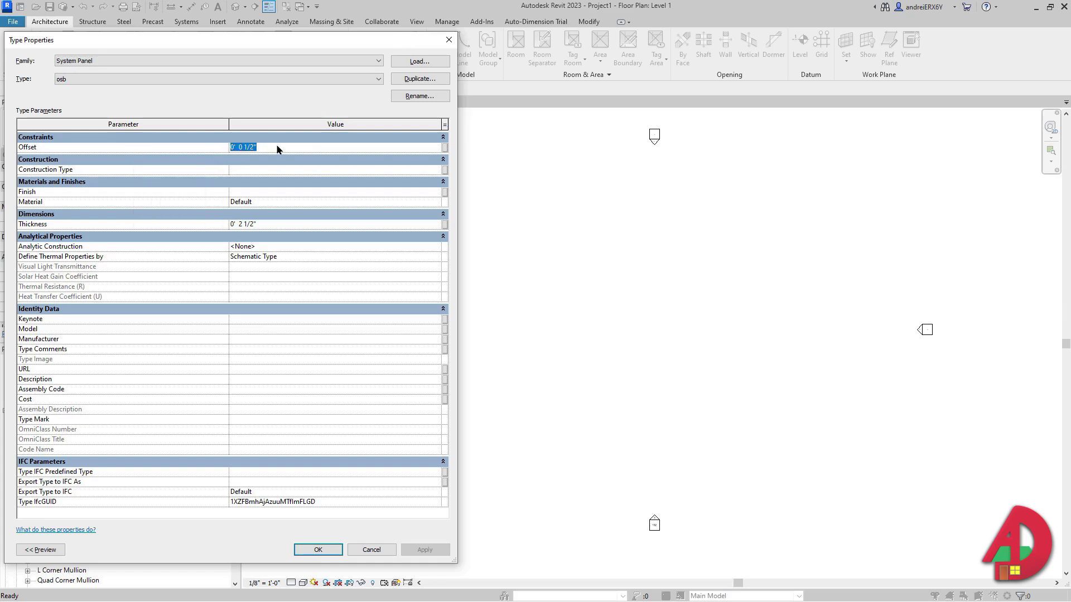
text(0)
key(Return)
click(275, 225)
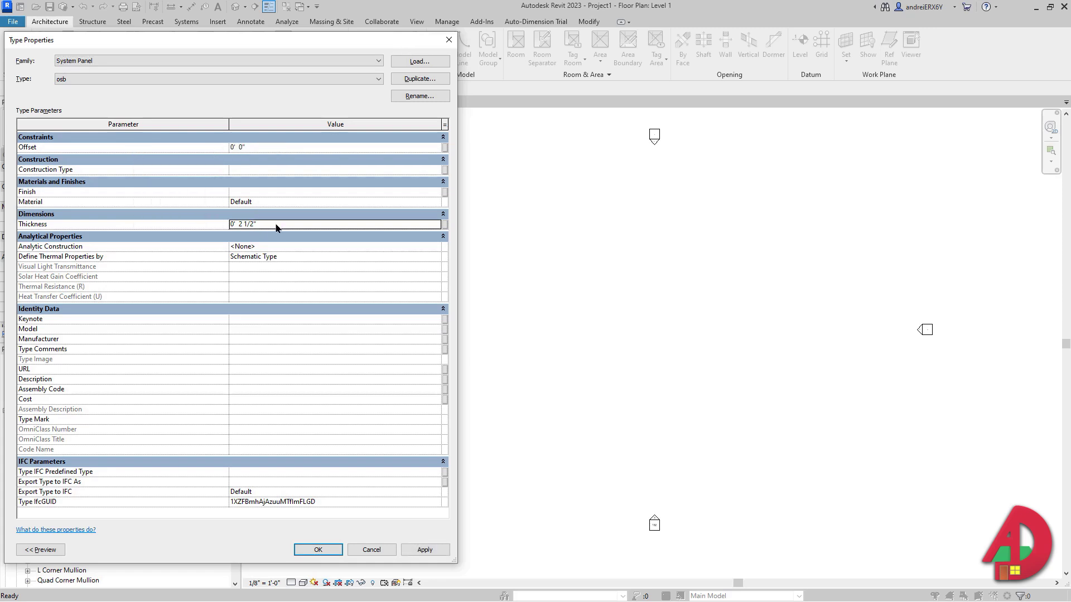
text(7/16)
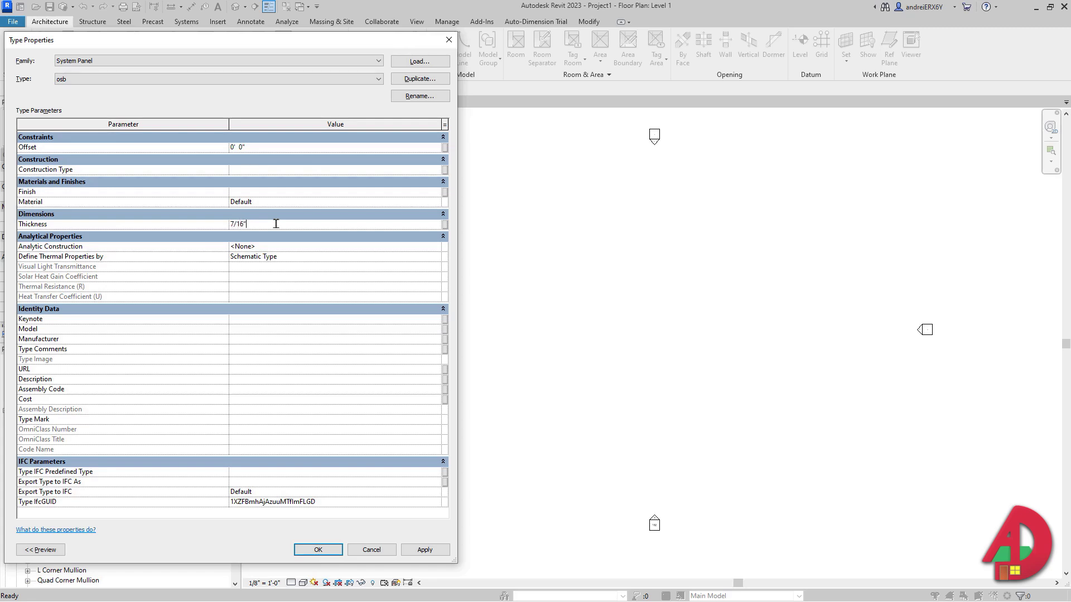
key(Return)
click(438, 203)
click(438, 203)
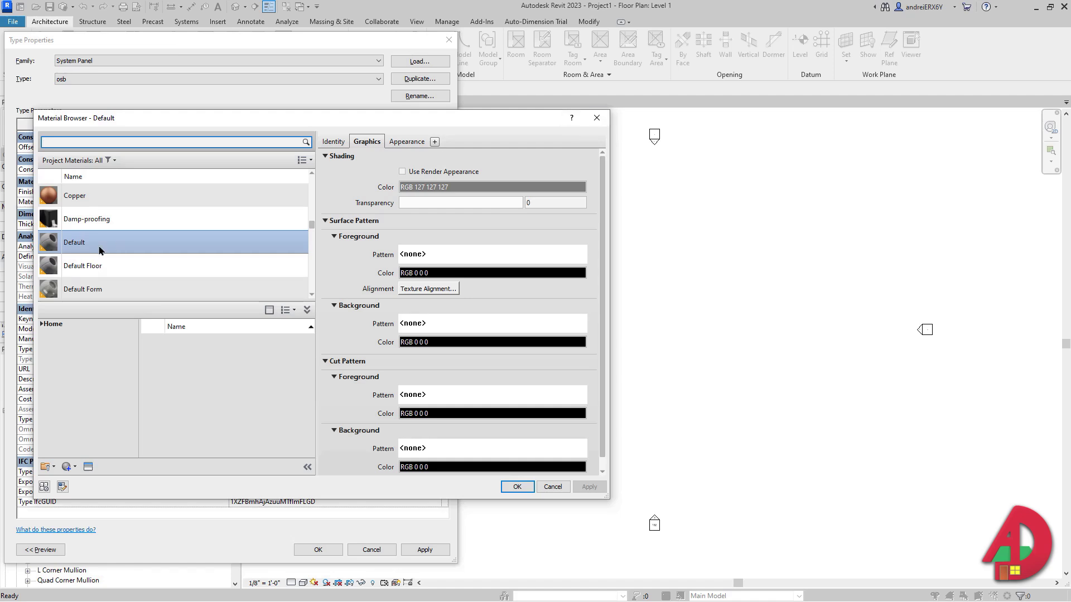
click(597, 118)
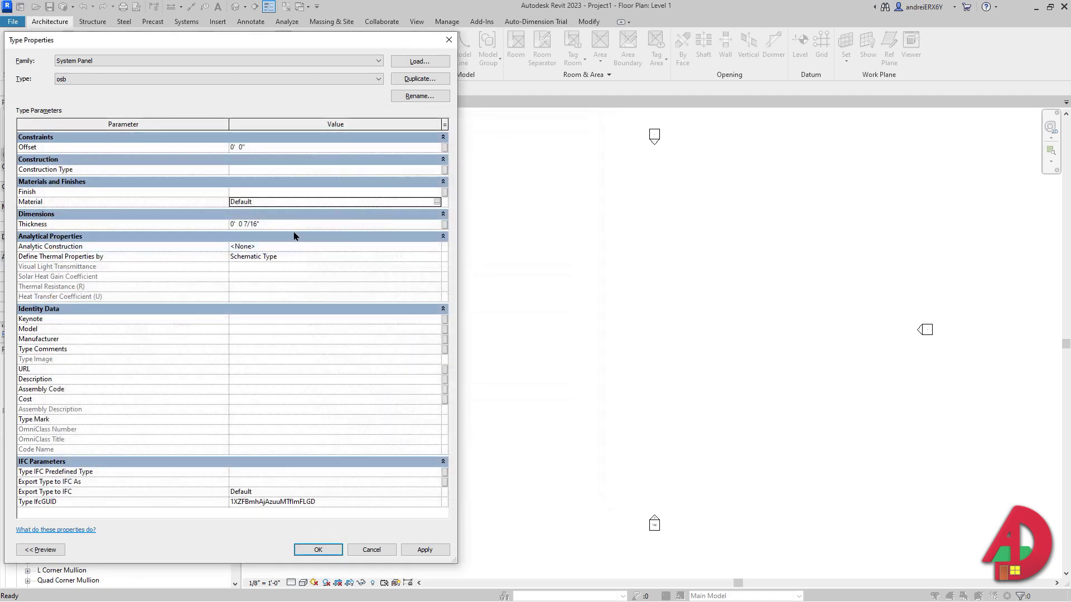
Apply the osb panel's type properties, close them and clear the selection in the Level 1 plan
click(422, 550)
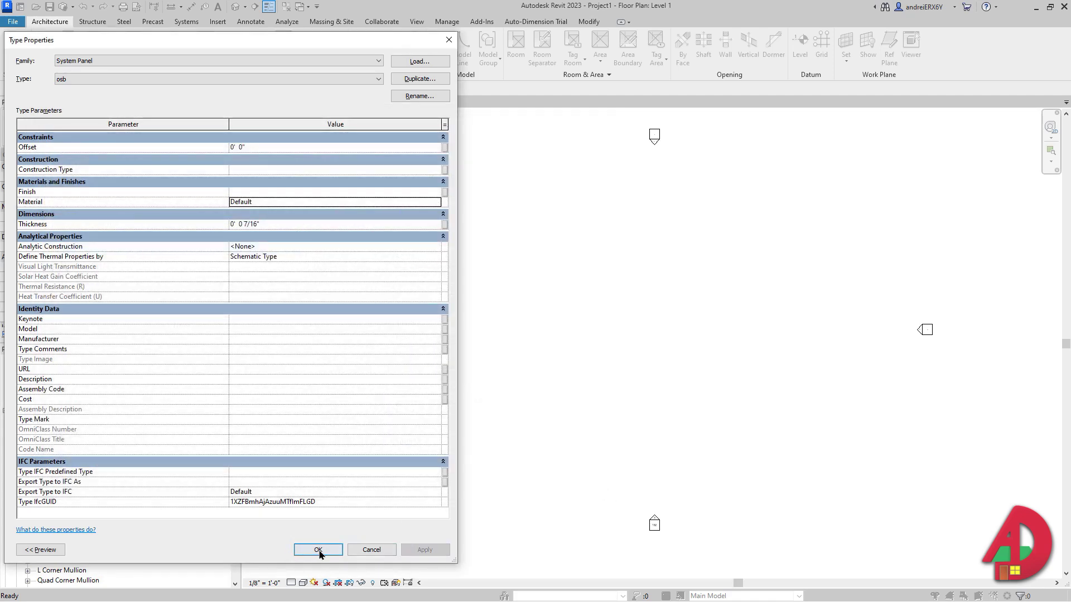
click(318, 550)
click(431, 418)
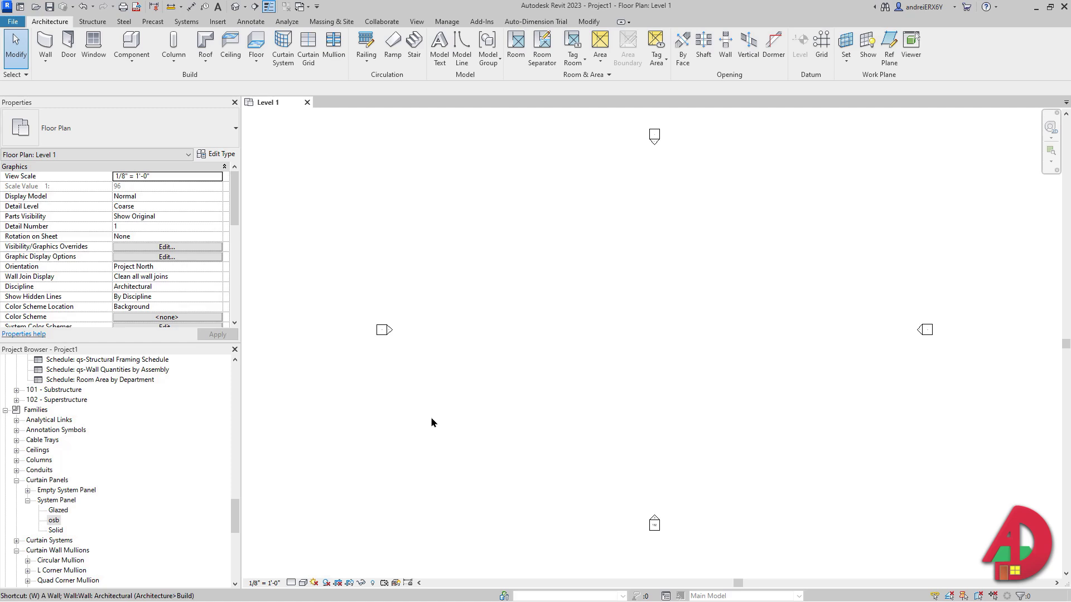
Start an architectural wall with the Storefront curtain wall type, duplicate that type and name the copy SIP
key(w)
key(a)
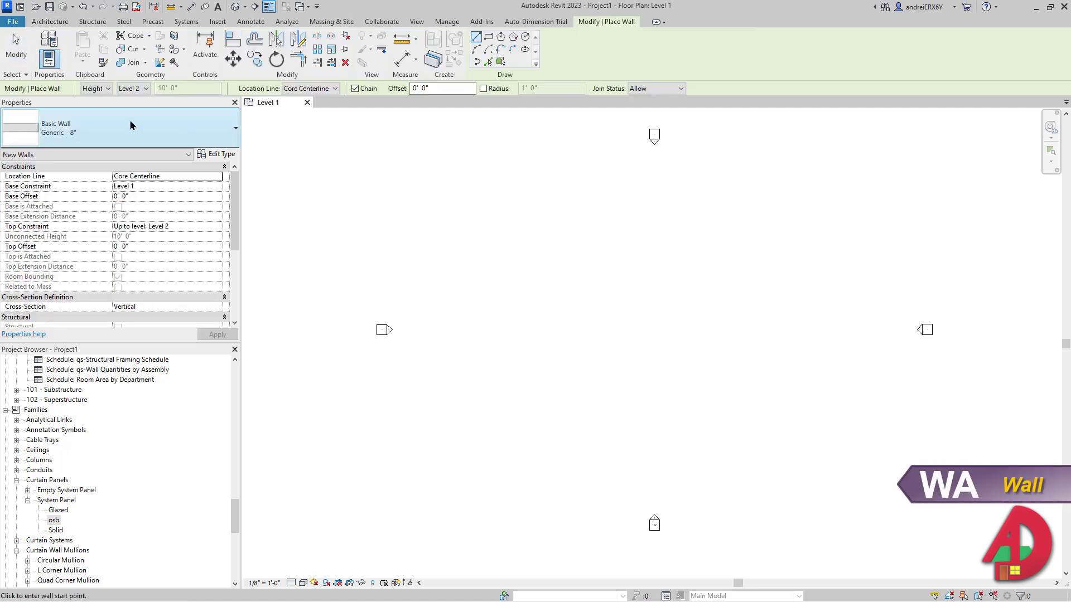
click(108, 134)
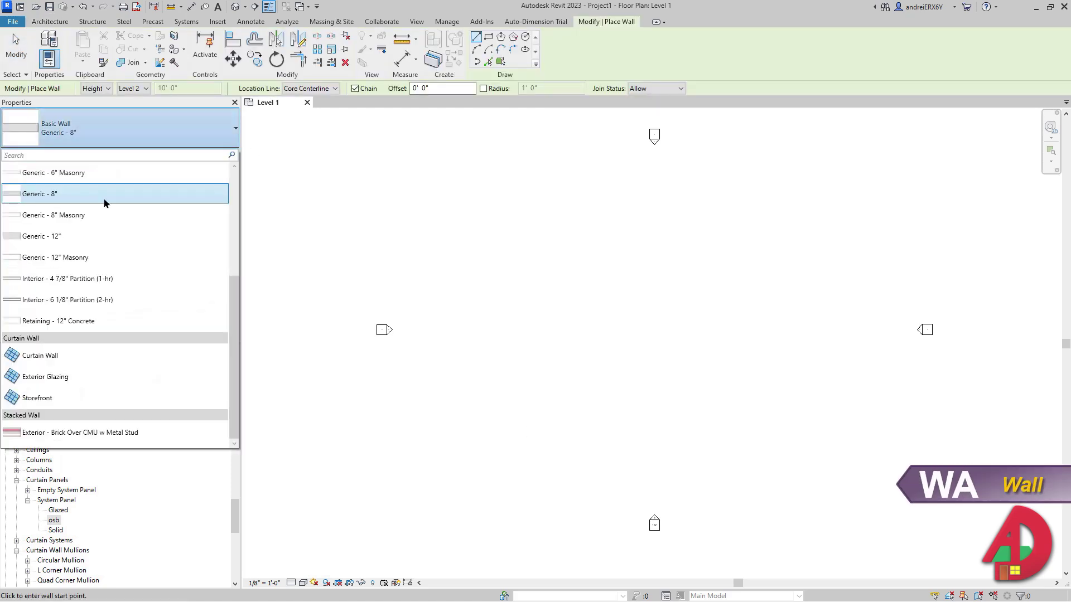
click(50, 398)
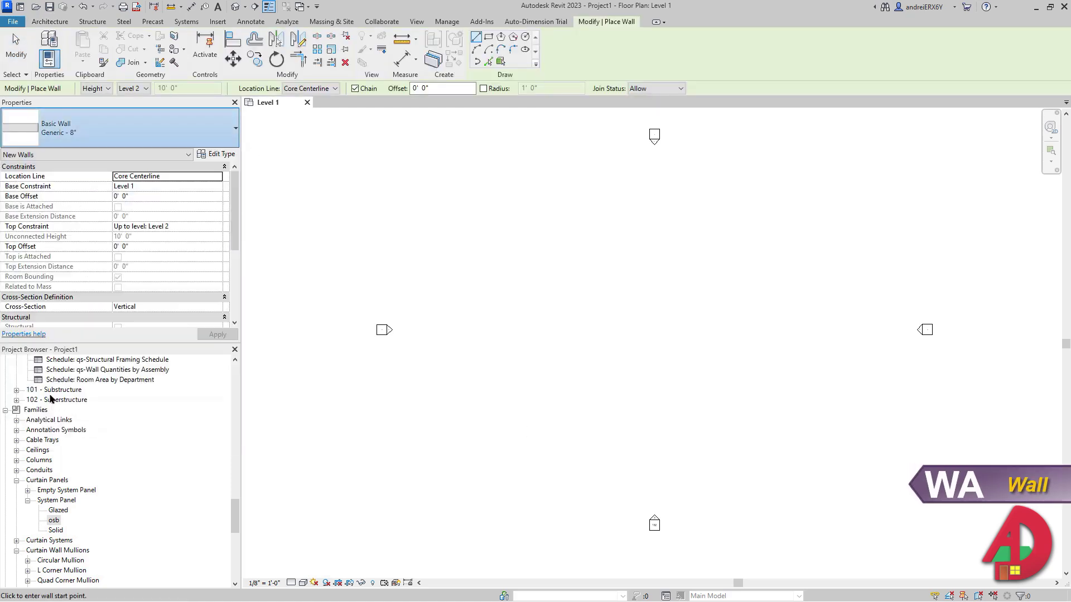
click(218, 154)
click(429, 79)
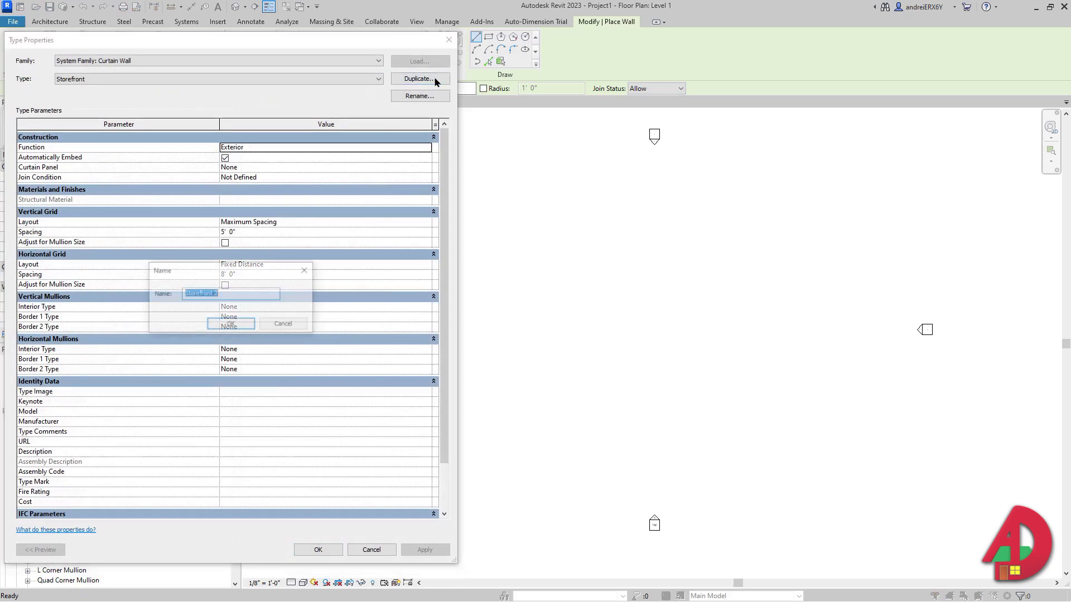
text(SIP)
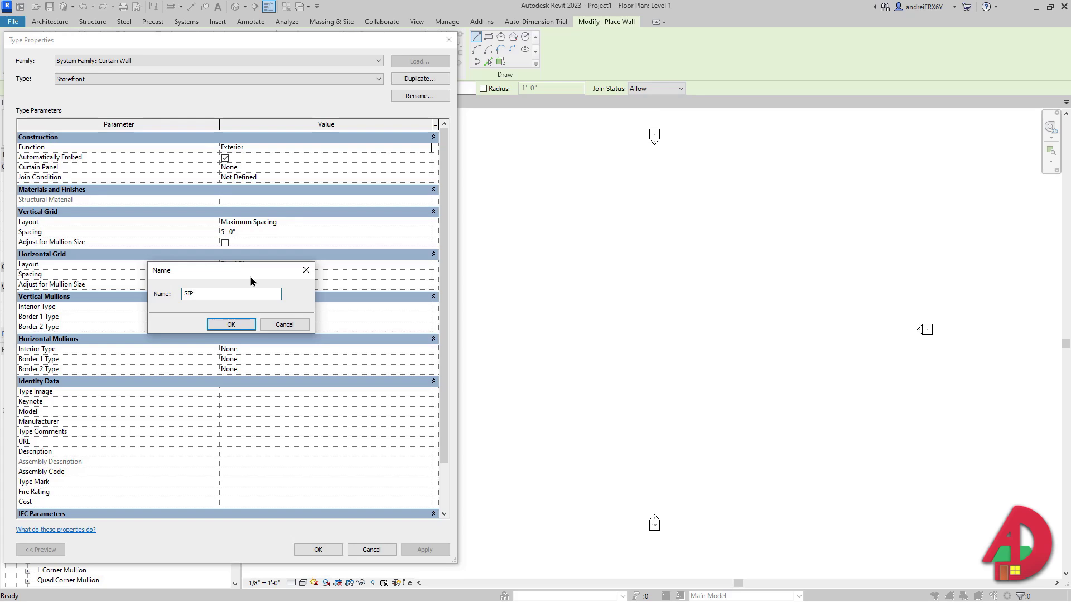
key(Return)
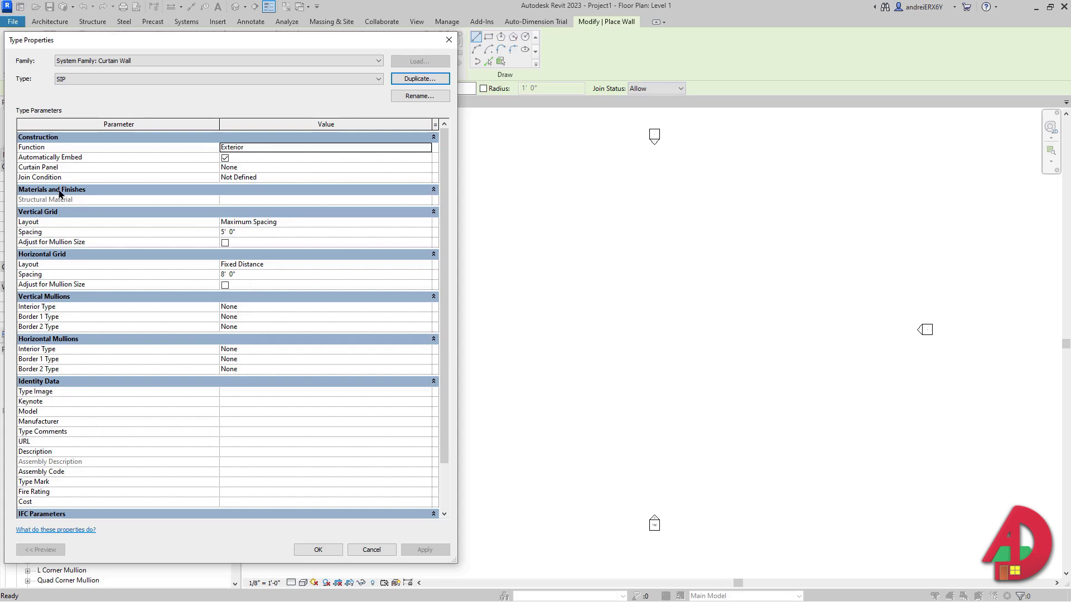
Set the SIP wall type's curtain panel to System Panel : osb
click(430, 169)
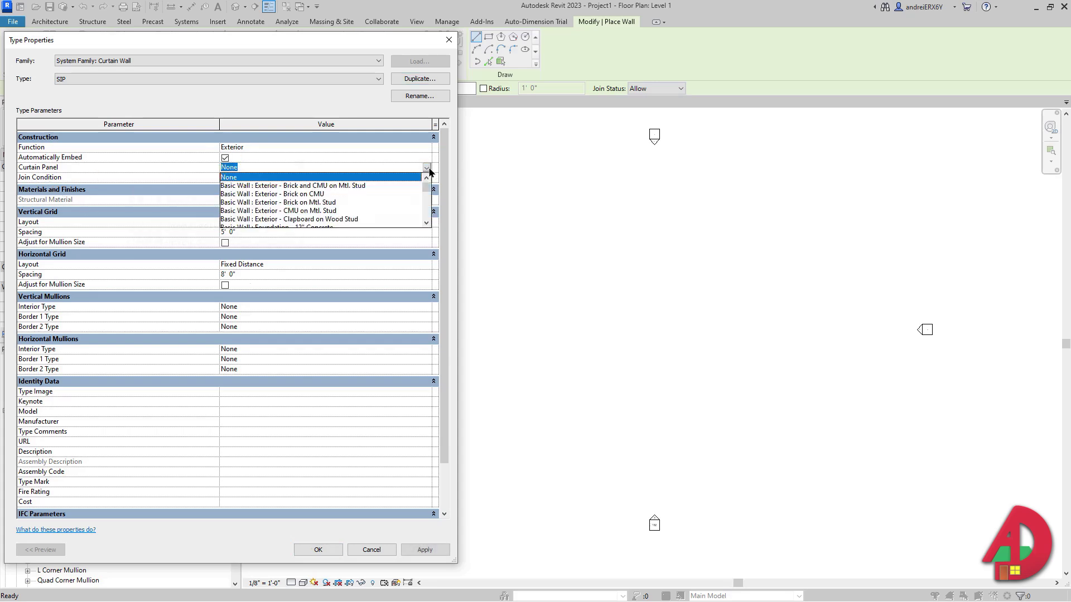
text(OSB)
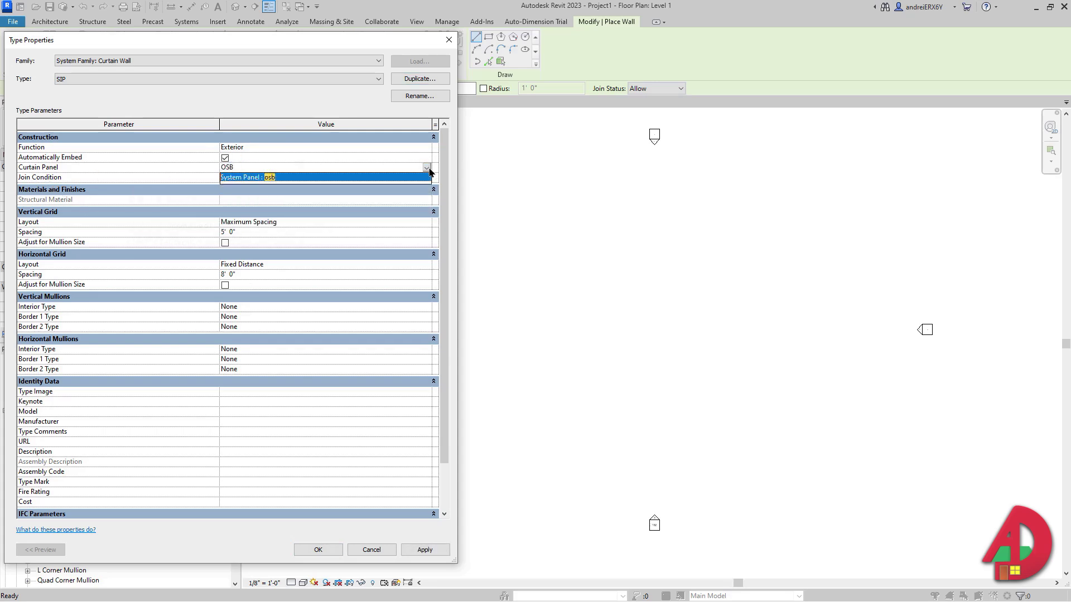
click(327, 178)
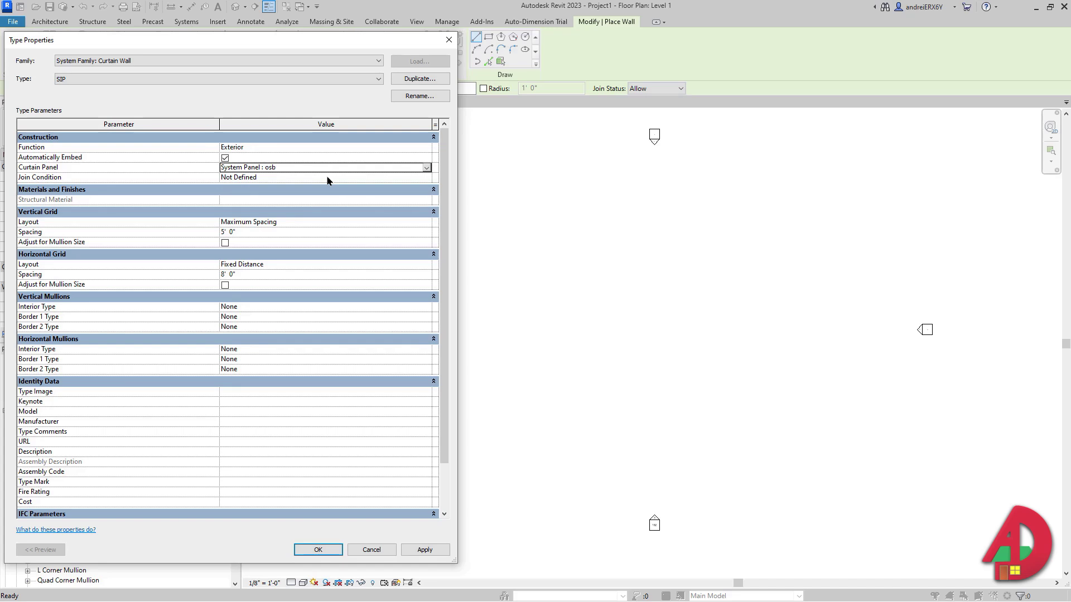
Set both the vertical grid layout and the horizontal grid layout of the SIP type to None
click(427, 222)
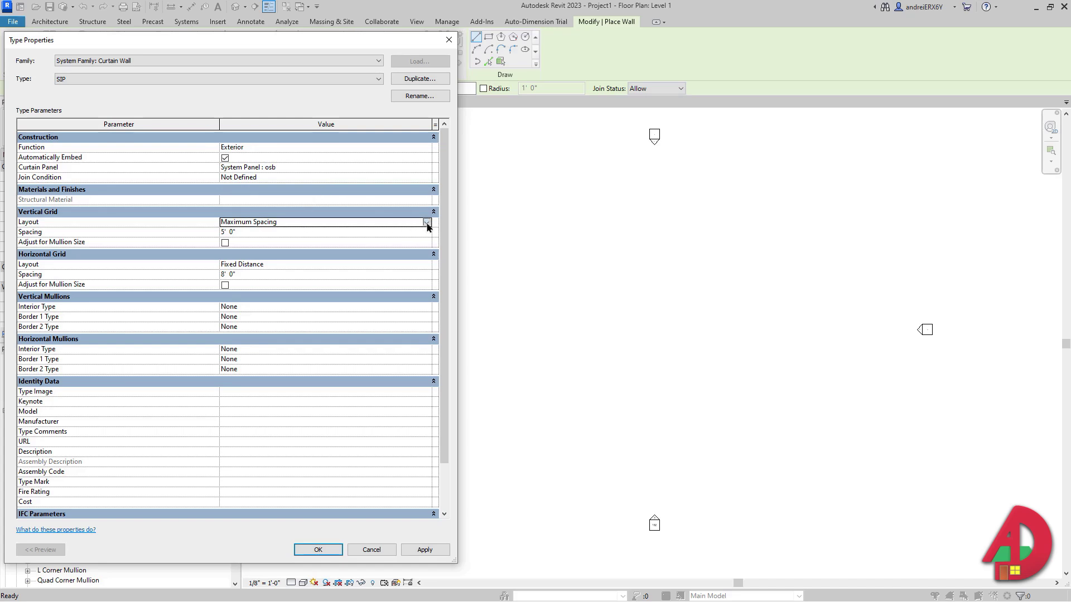
click(427, 222)
click(262, 232)
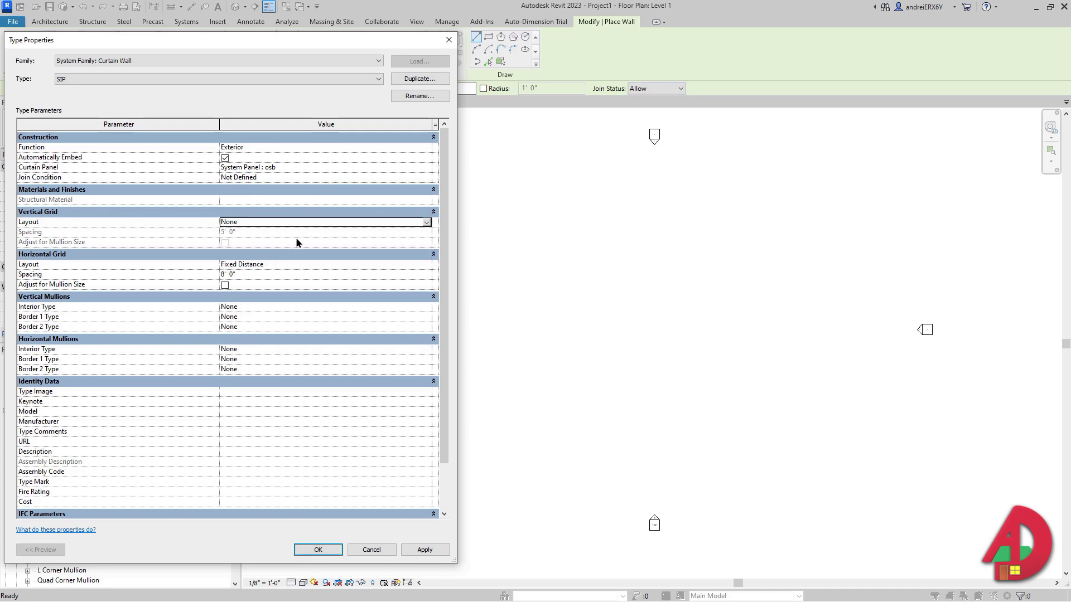
click(427, 266)
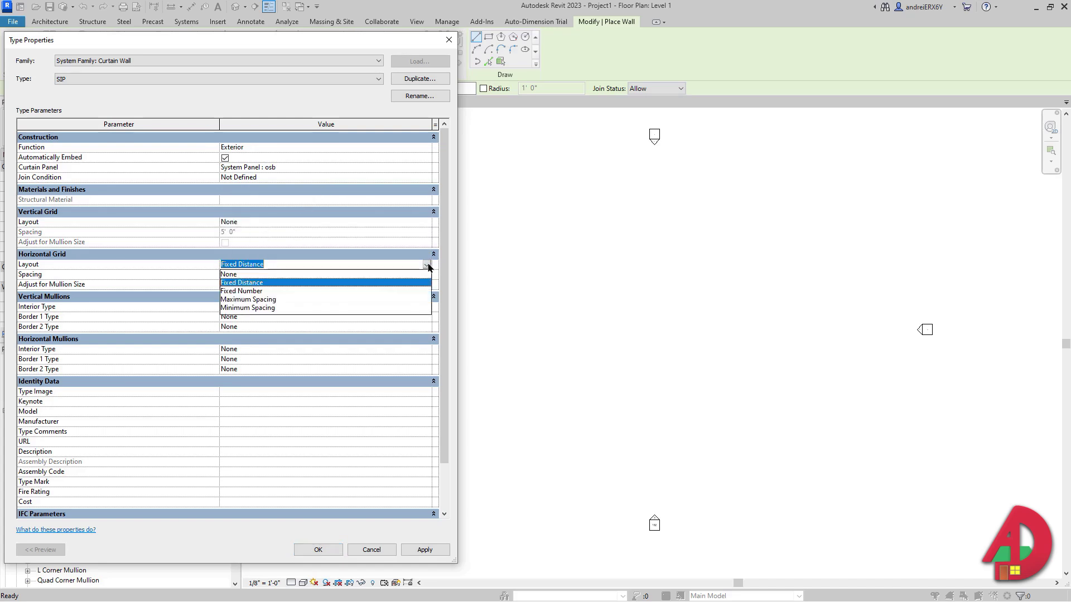
click(246, 275)
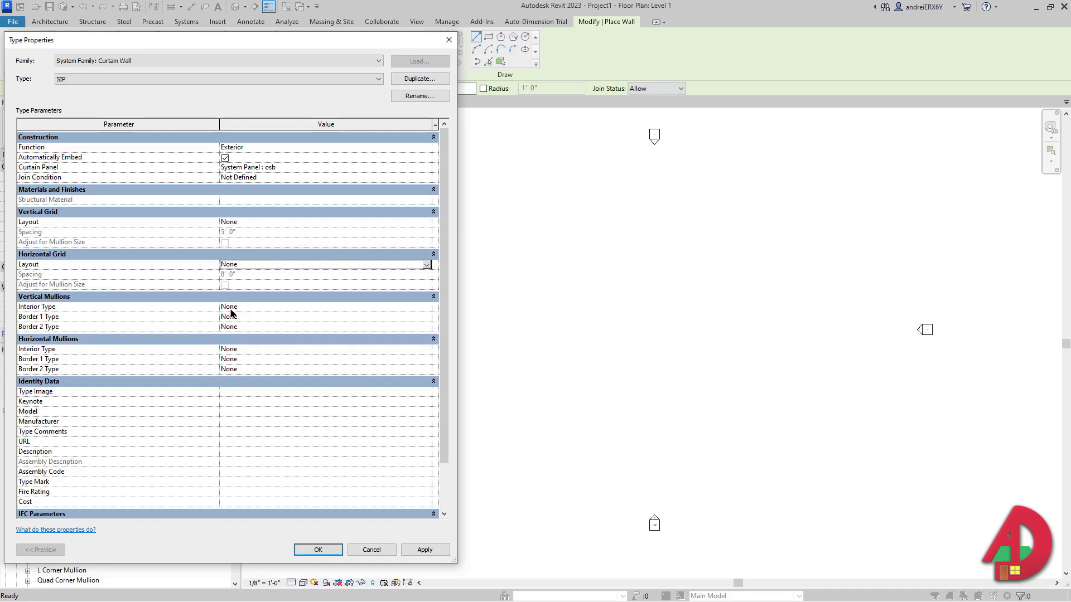
Assign Rectangular Mullion : 6x2 to the SIP type's vertical mullions, for both Border 1 and Border 2
click(426, 317)
click(428, 319)
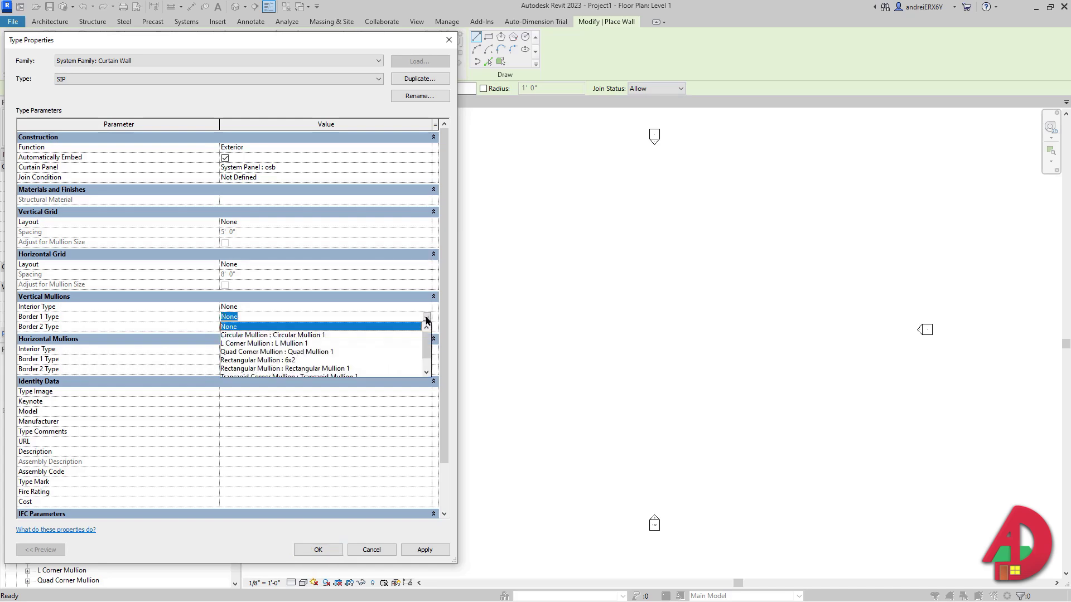
click(304, 360)
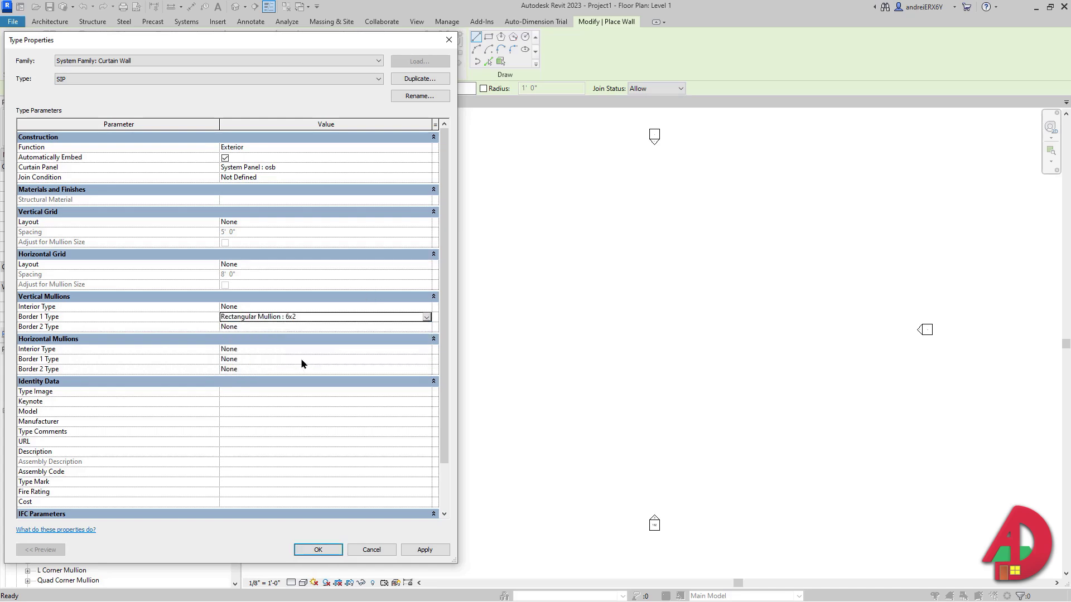
click(311, 329)
click(310, 329)
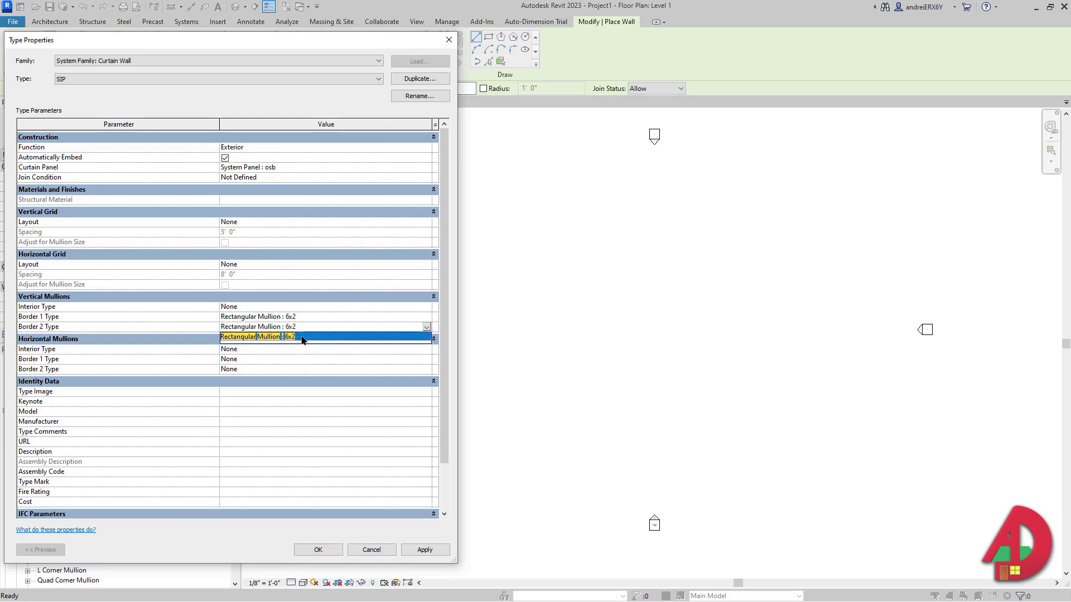
click(305, 340)
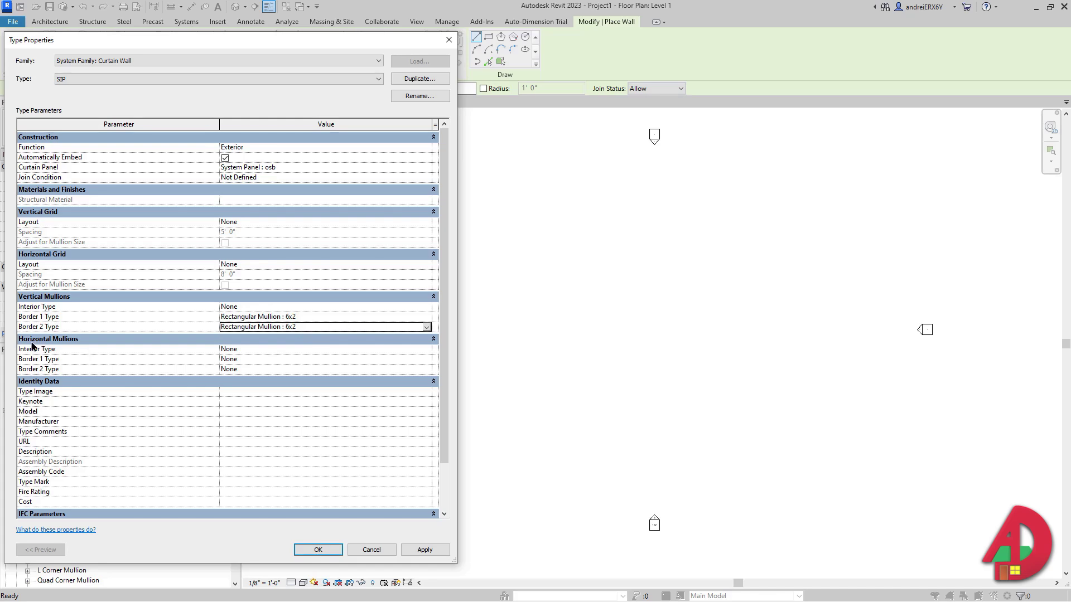
Assign Rectangular Mullion : 6x2 to Border 1 and Border 2 of the horizontal mullions, and accept the SIP type properties
click(263, 360)
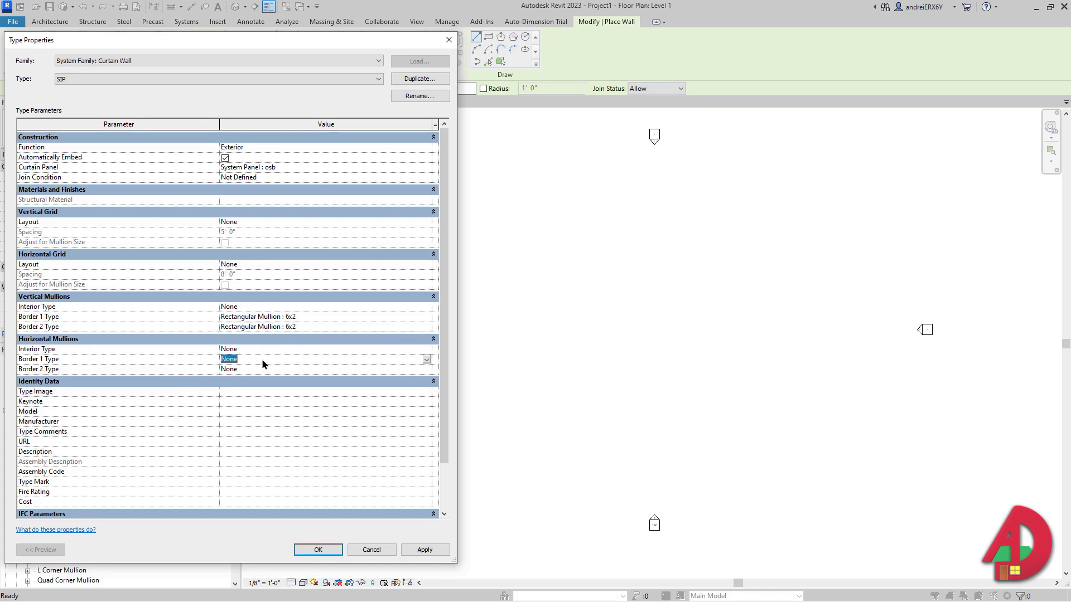
text(Rectangular Mullion : 6x2)
click(296, 370)
click(306, 370)
text(Rectangular Mullion : 6x2)
click(299, 379)
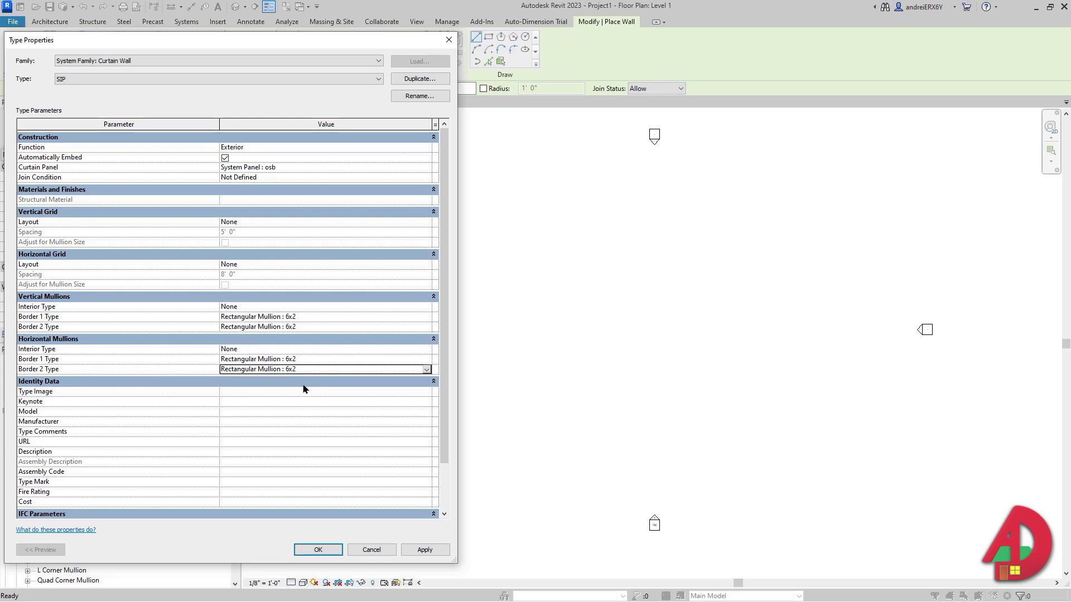
click(423, 550)
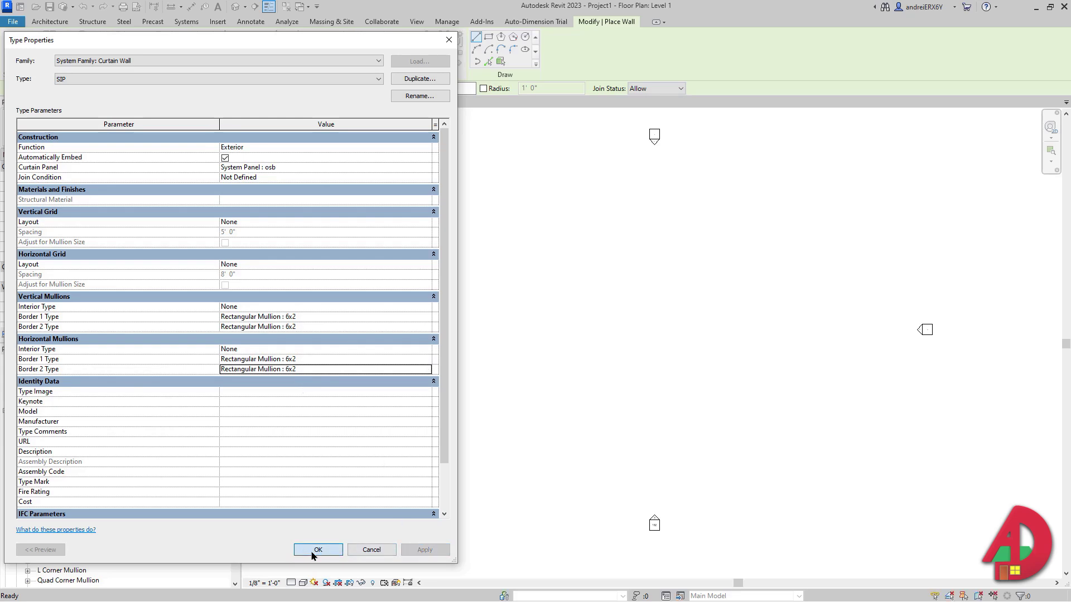
click(313, 550)
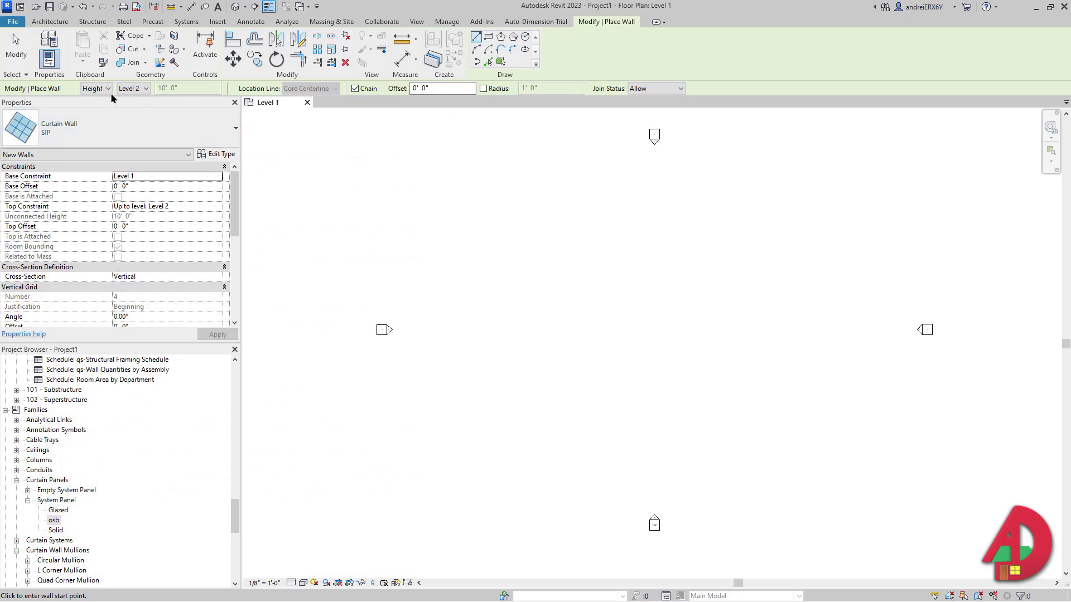
Make the new wall's height Unconnected and set it to 8 feet
click(134, 88)
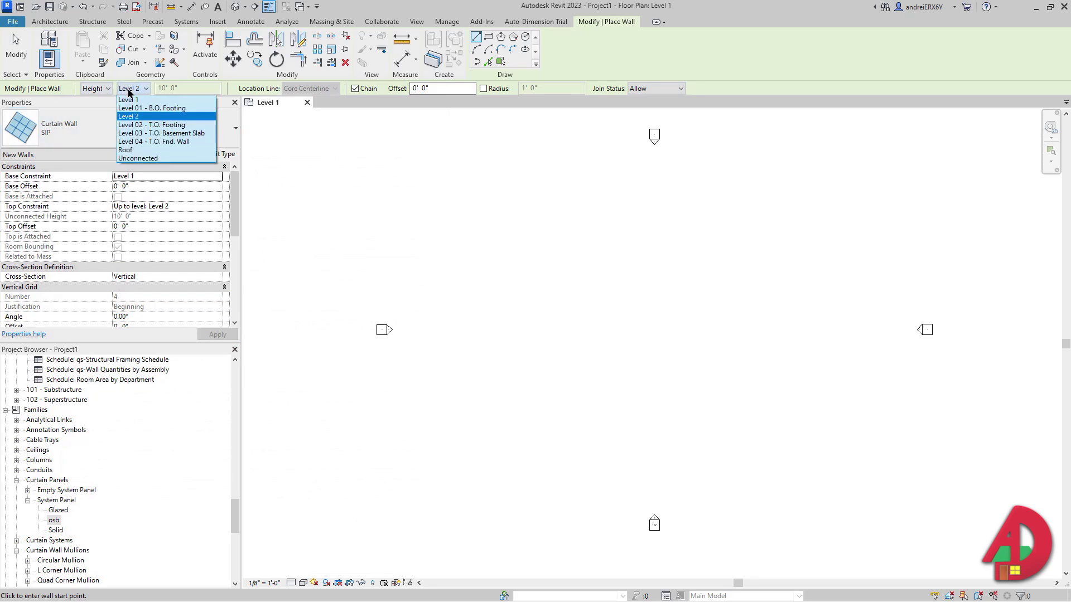
click(146, 160)
click(167, 88)
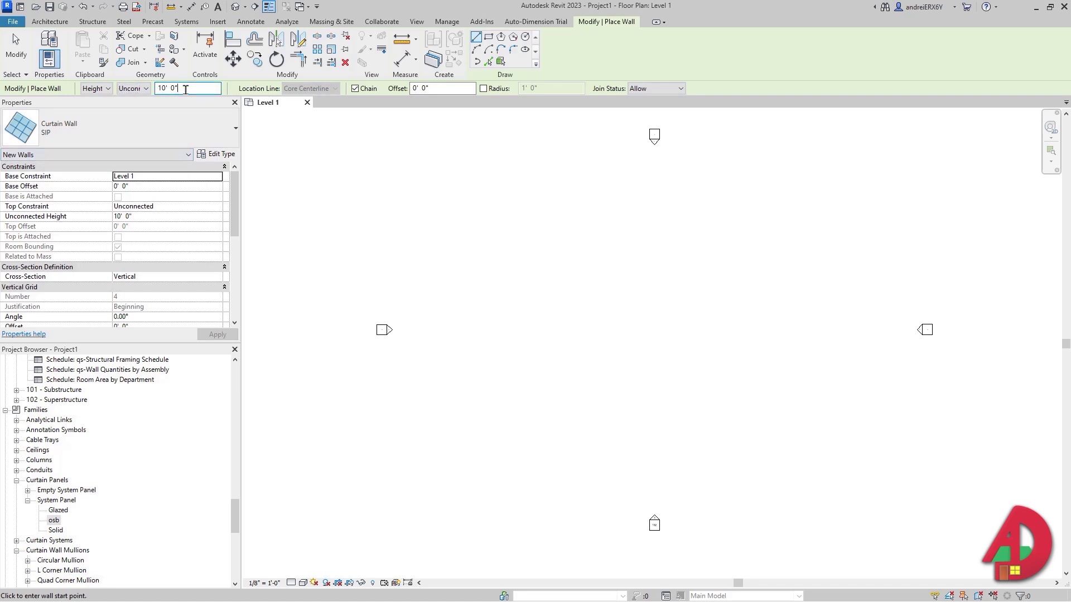
text(8)
key(Return)
click(134, 88)
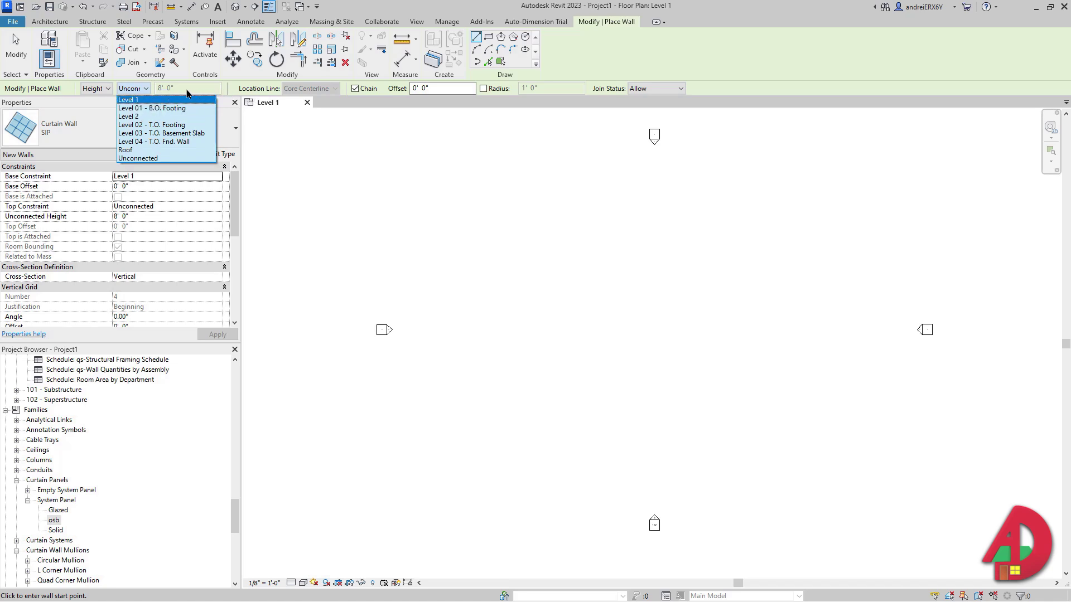
key(Escape)
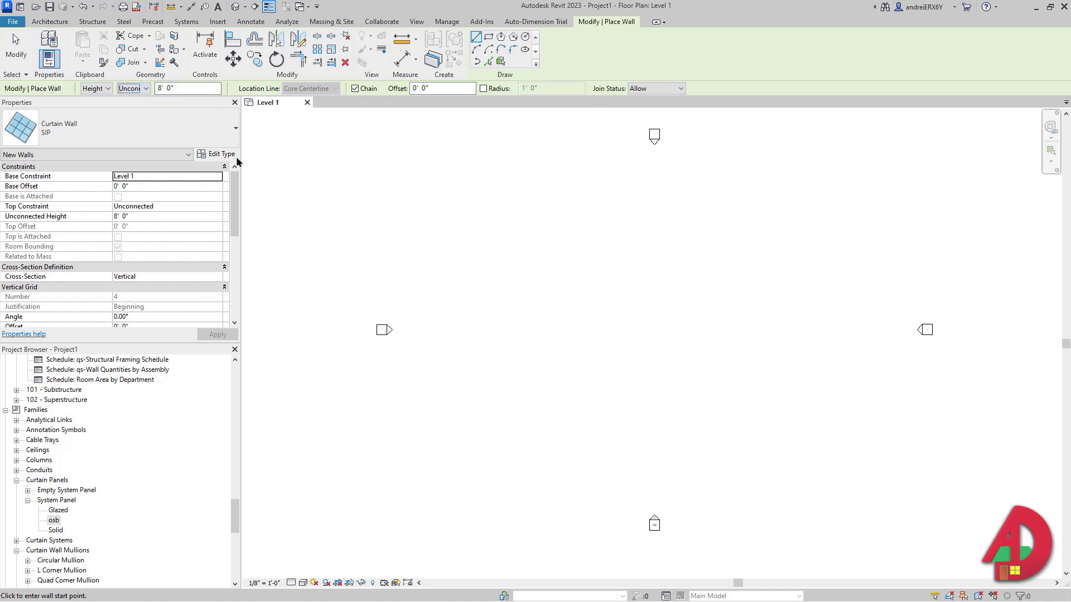
Draw a horizontal SIP wall 4 feet long in the Level 1 plan and end the wall command
click(455, 329)
scroll(454, 326, up, 5)
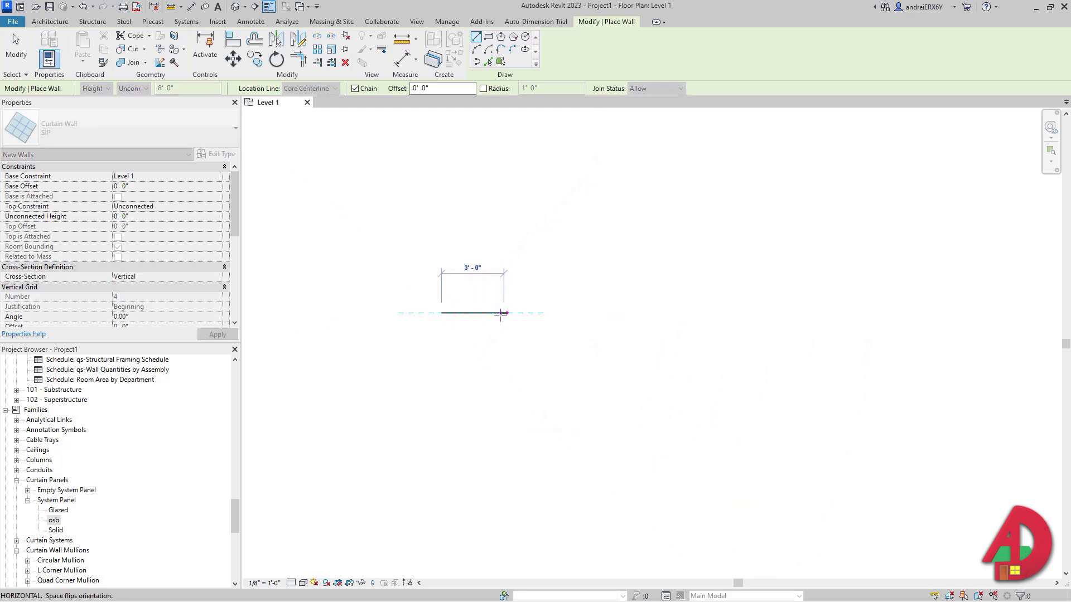
text(4)
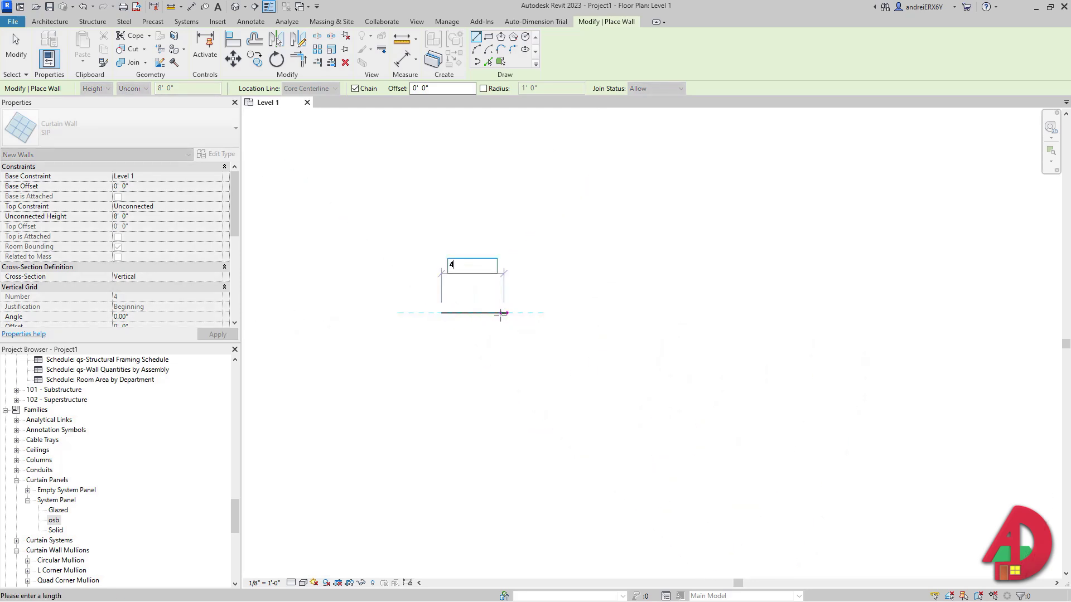
key(Return)
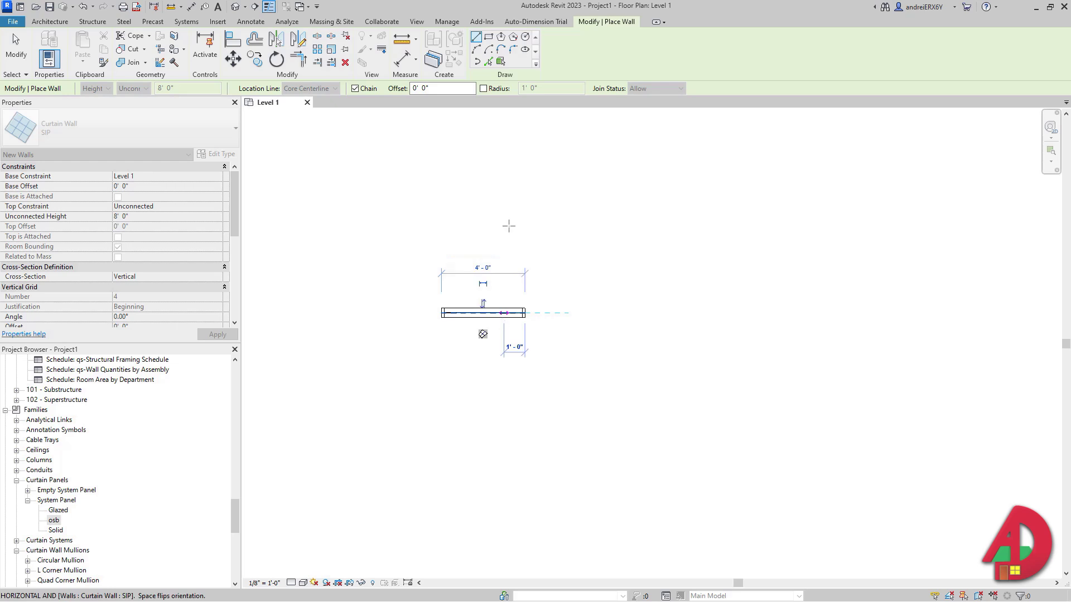
key(Escape)
key(Escape)
key(Escape)
scroll(485, 323, up, 3)
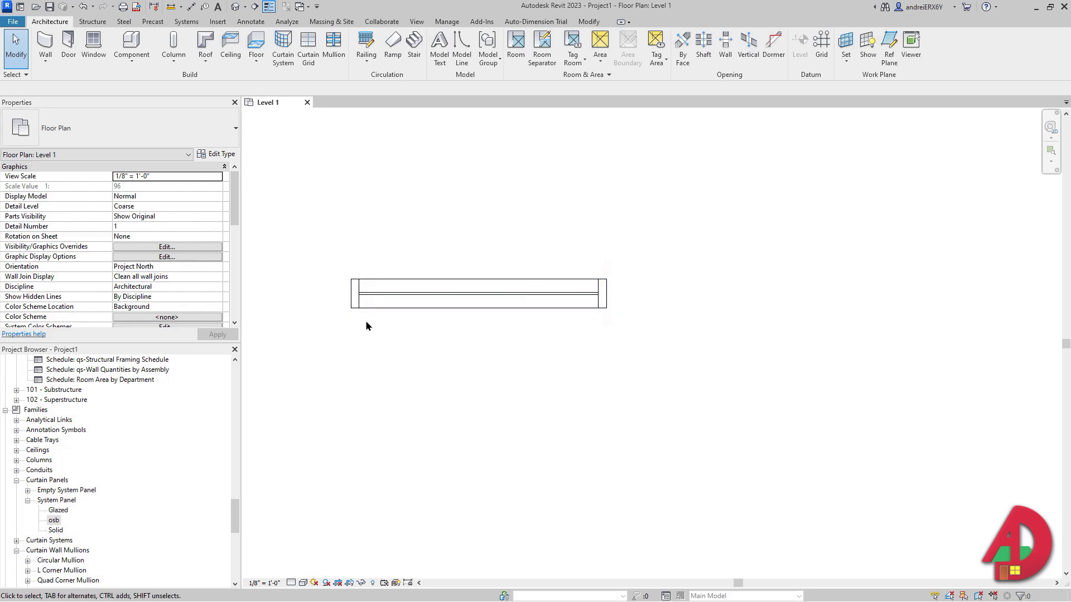
Set the Level 1 view's detail level to Fine and switch its visual style to one with colored surfaces
click(291, 583)
click(304, 569)
click(302, 583)
click(320, 550)
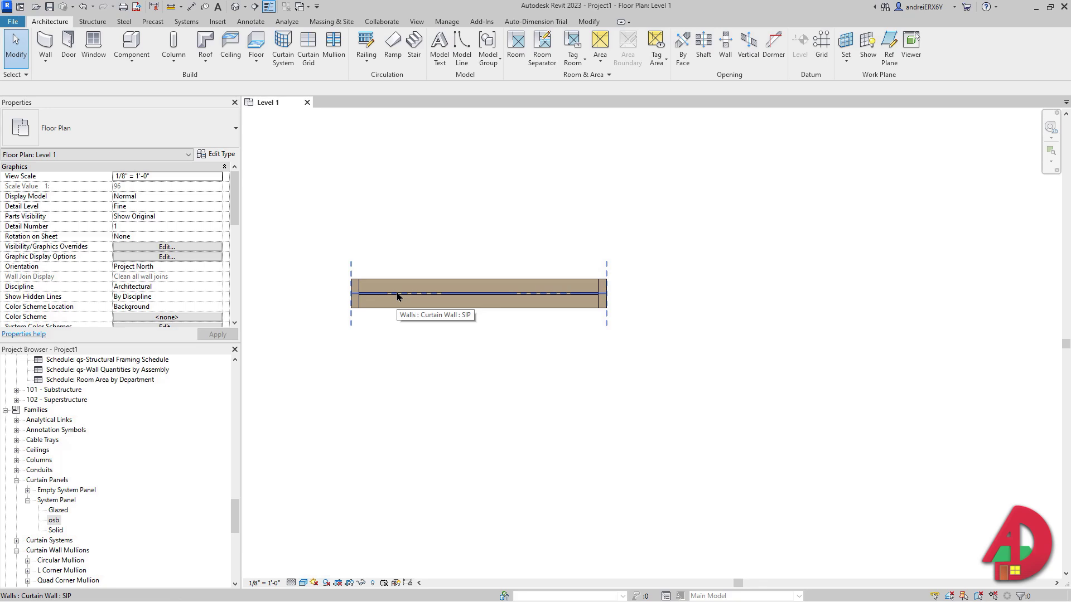
Select the osb panel, measure from its upper face to the mullion's lower edge at the wall's left end, and copy the total length
key(Tab)
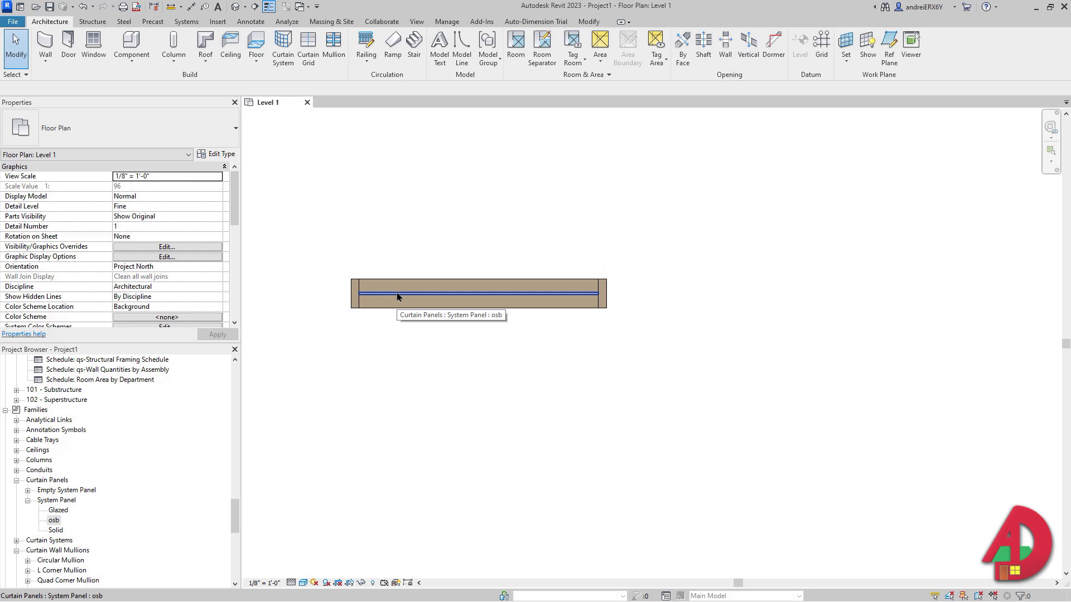
click(396, 293)
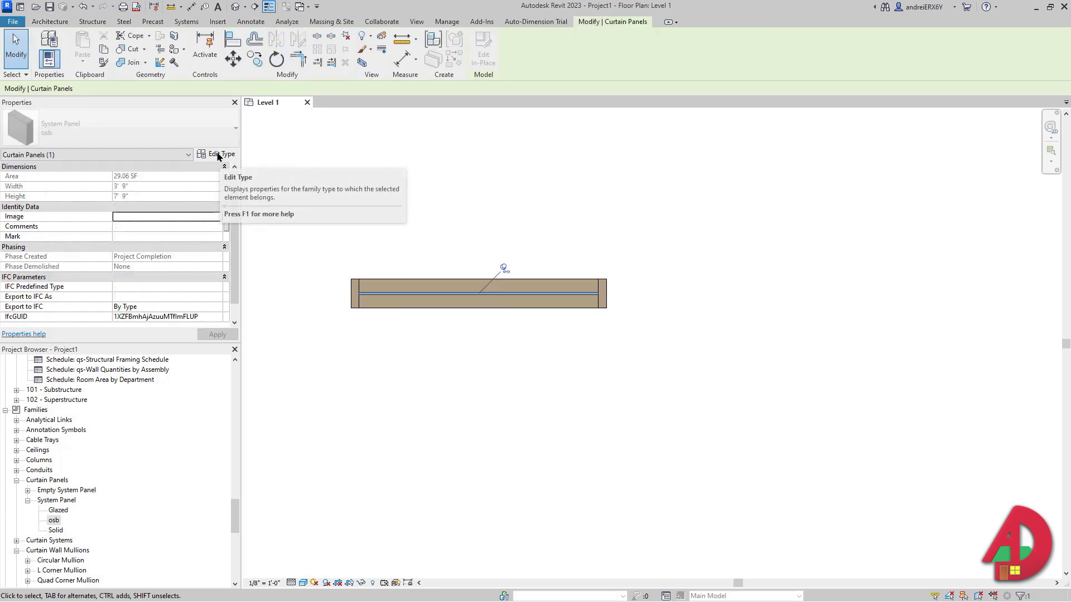
click(171, 6)
scroll(361, 301, up, 4)
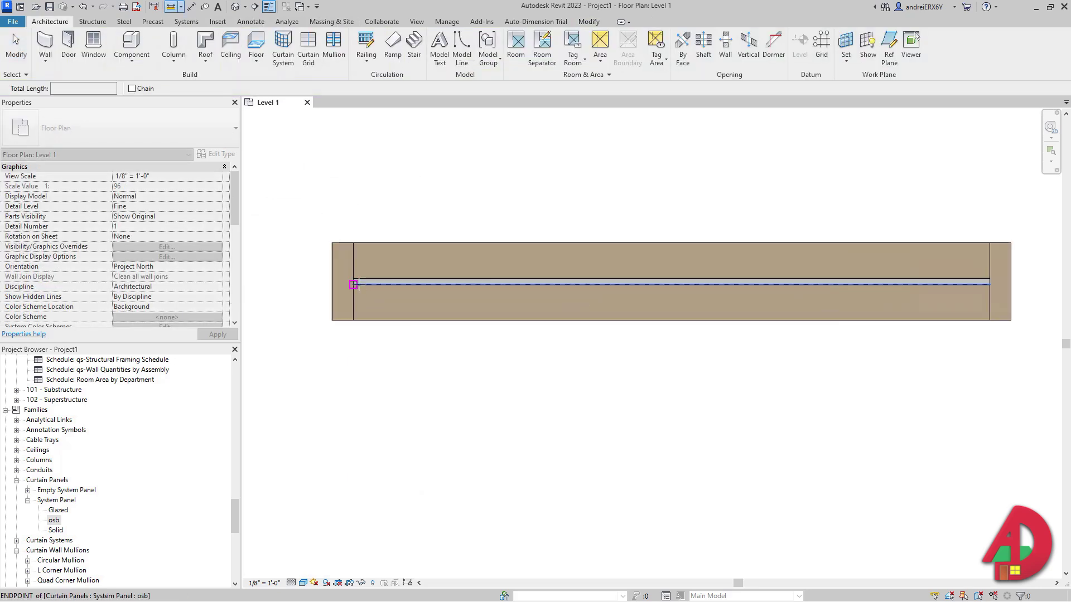
click(360, 284)
click(389, 283)
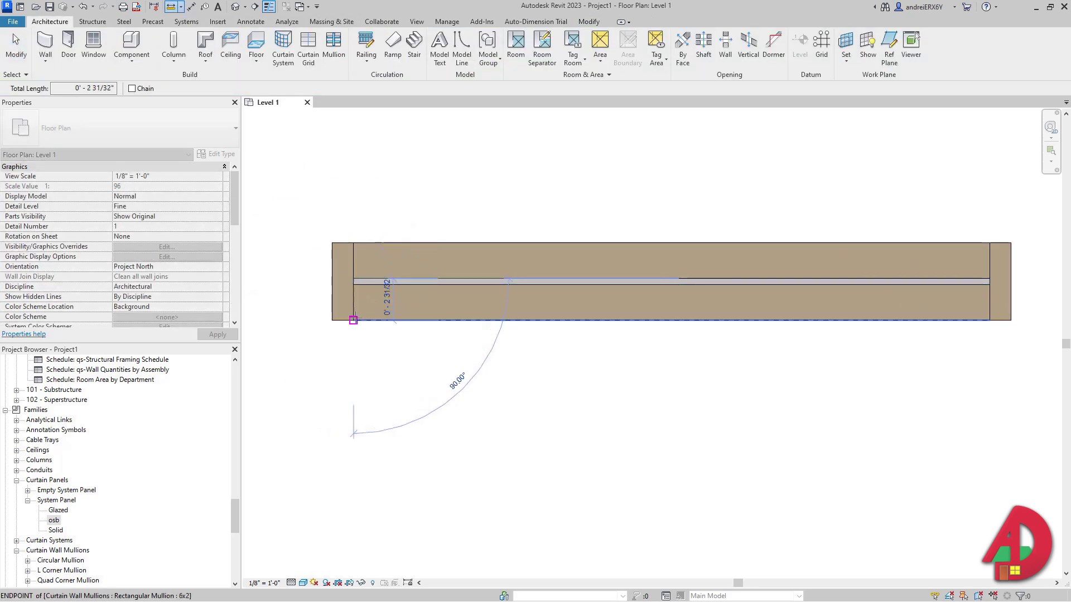
drag(67, 87, 116, 90)
key(ctrl+c)
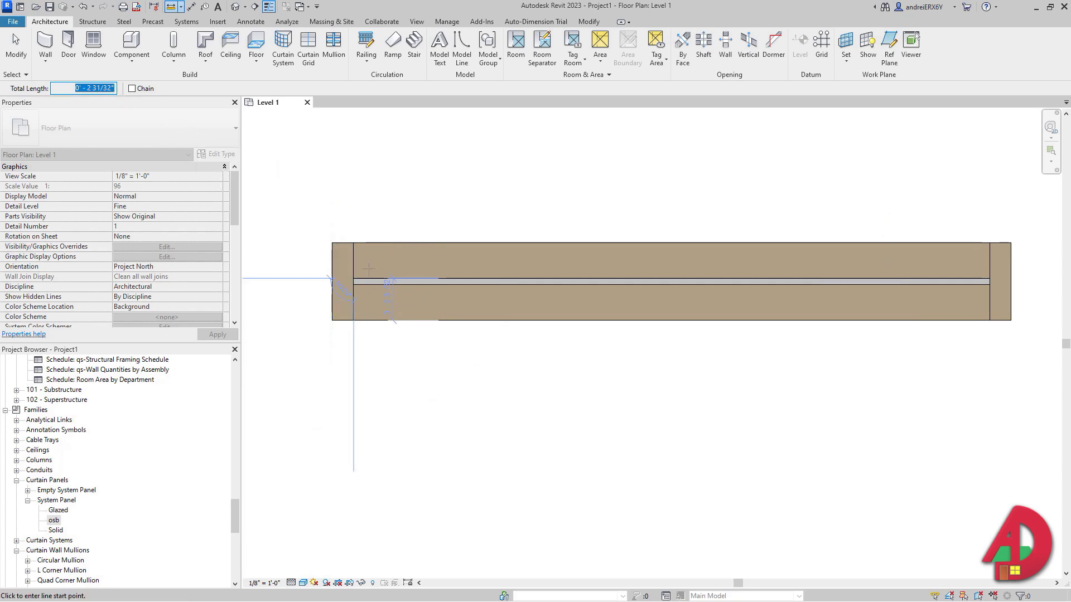
Set the osb panel type's offset to -0' 2 31/32" so the panel sits on the mullions' lower face
click(20, 45)
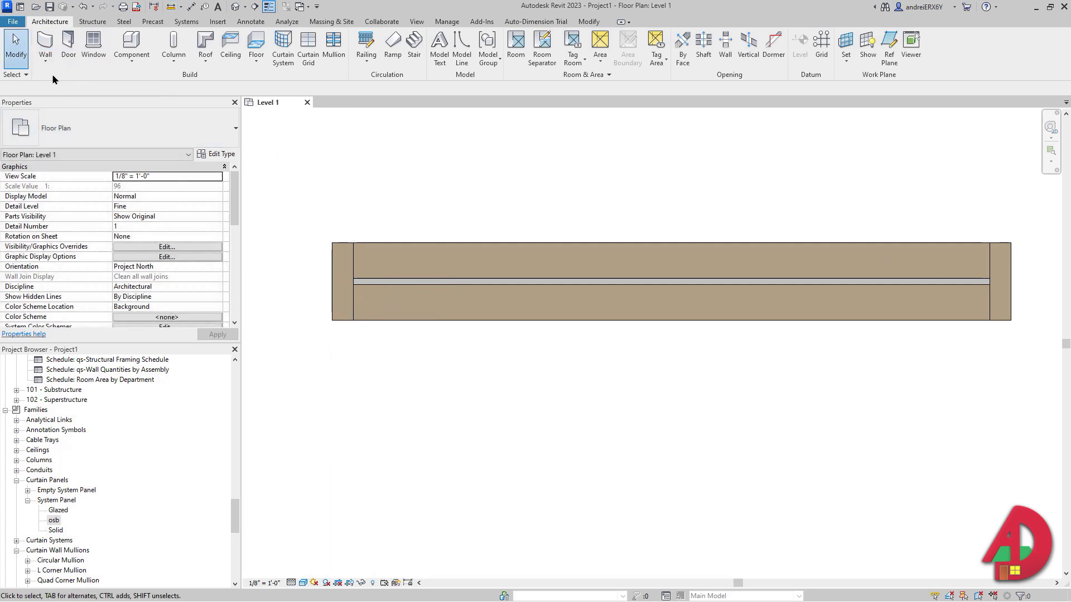
click(396, 282)
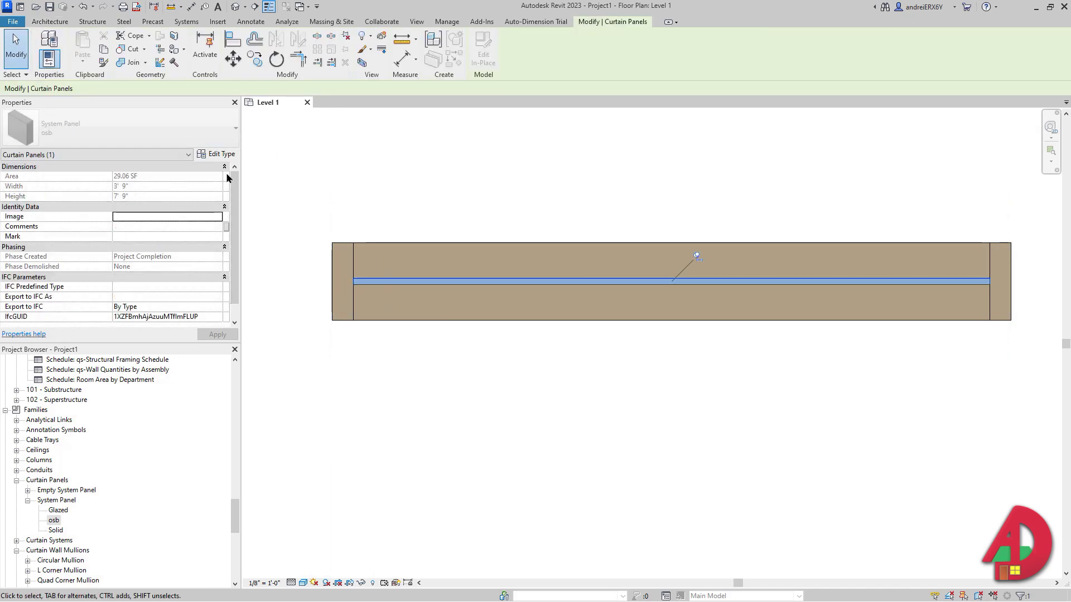
click(218, 154)
click(265, 148)
key(ctrl+v)
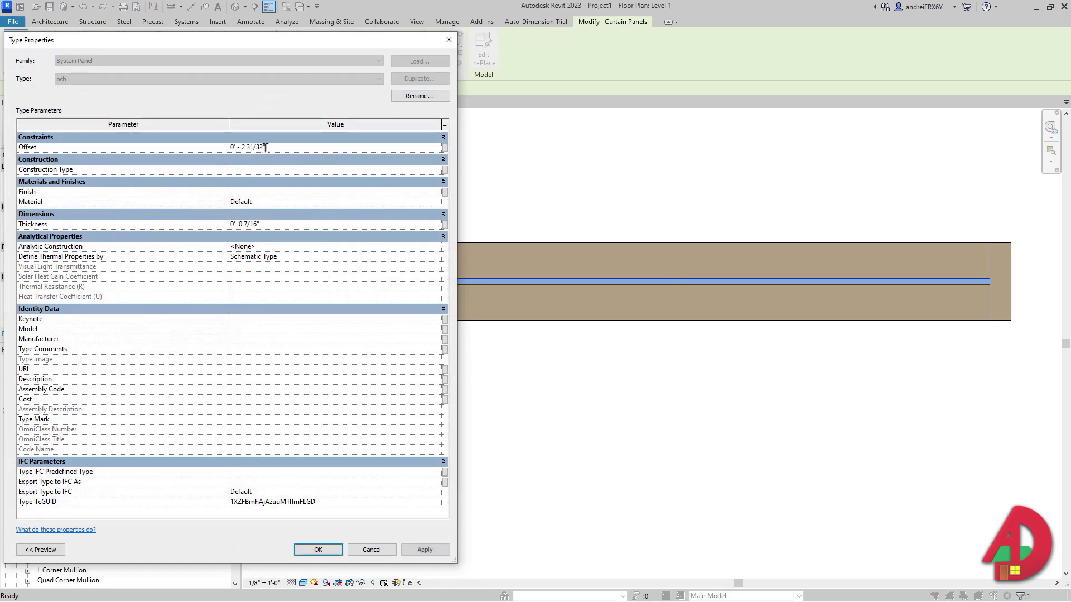
click(425, 550)
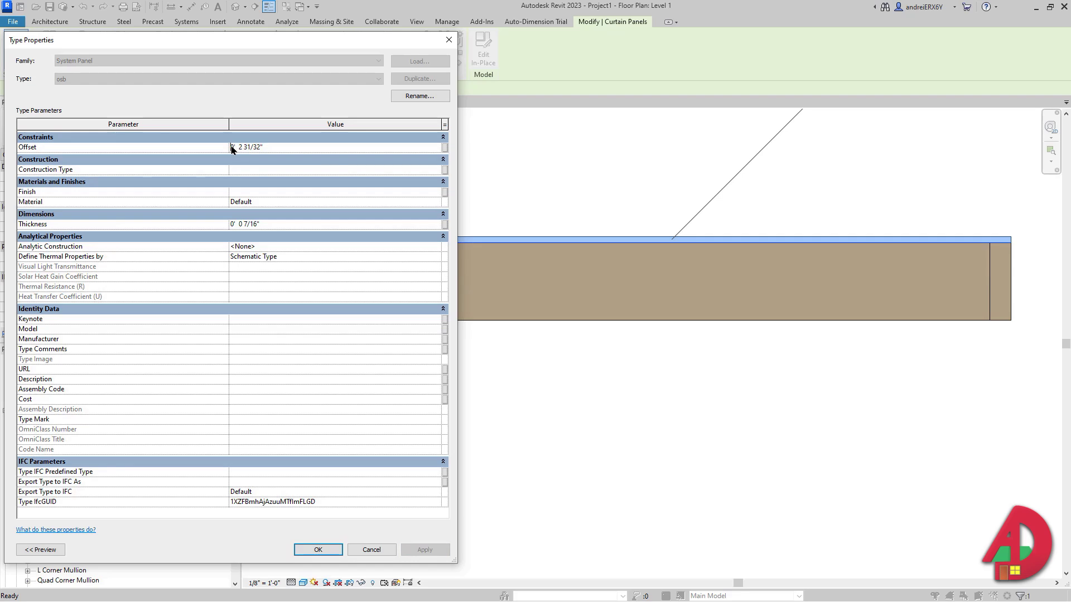
text(-)
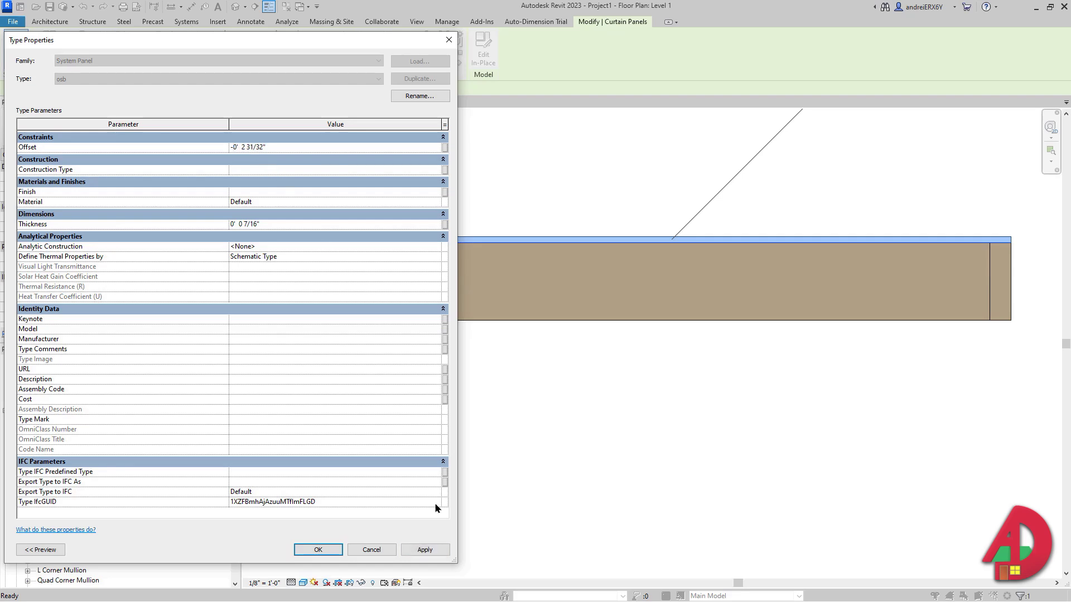
click(424, 550)
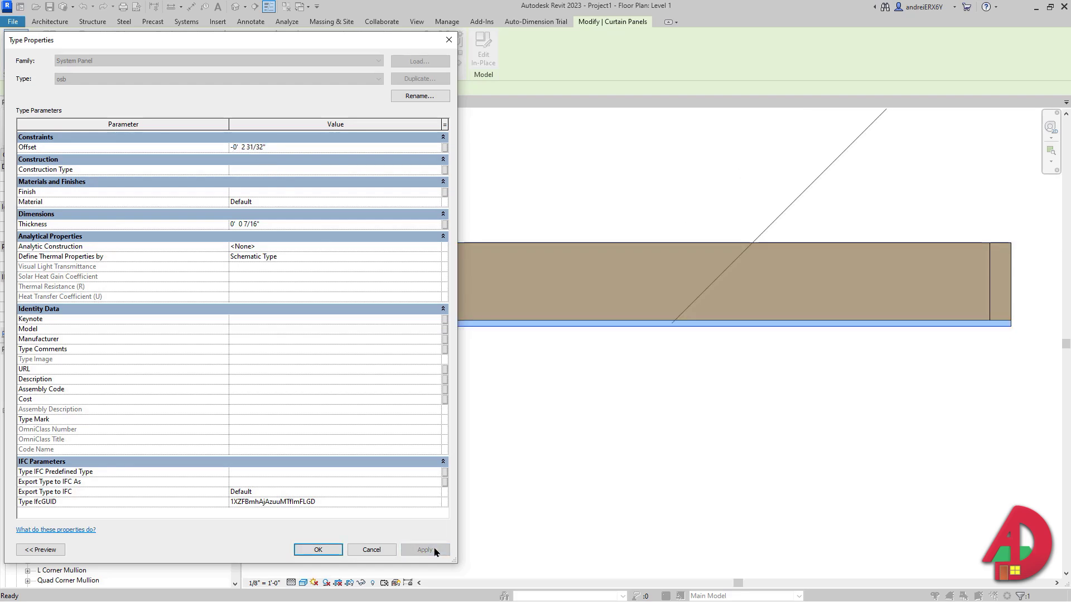
click(319, 550)
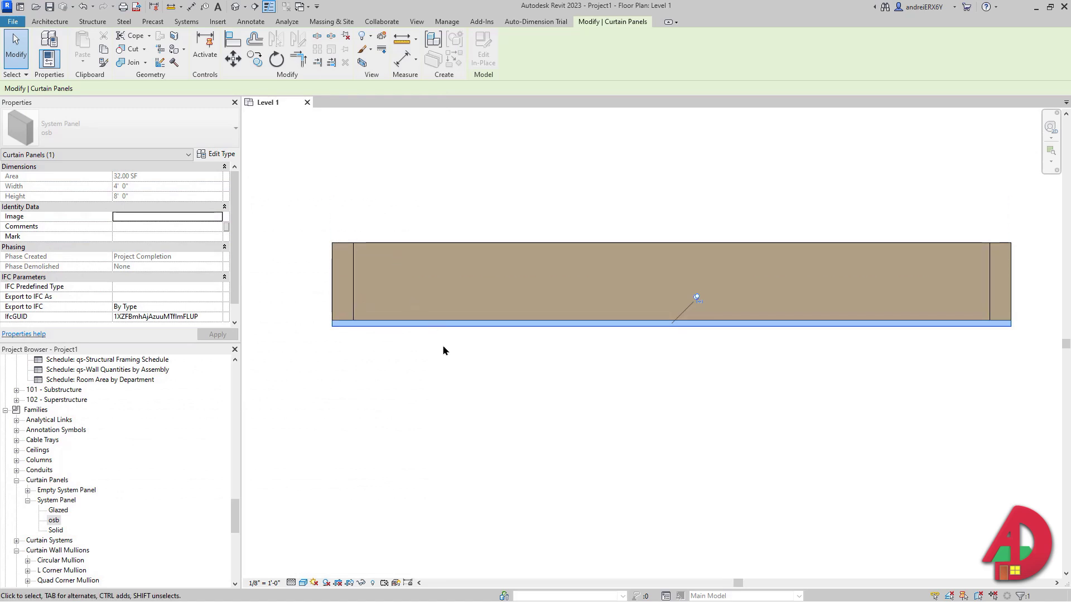
Draw a horizontal building section line just below the wall in the Level 1 plan, looking up toward it
scroll(443, 350, down, 3)
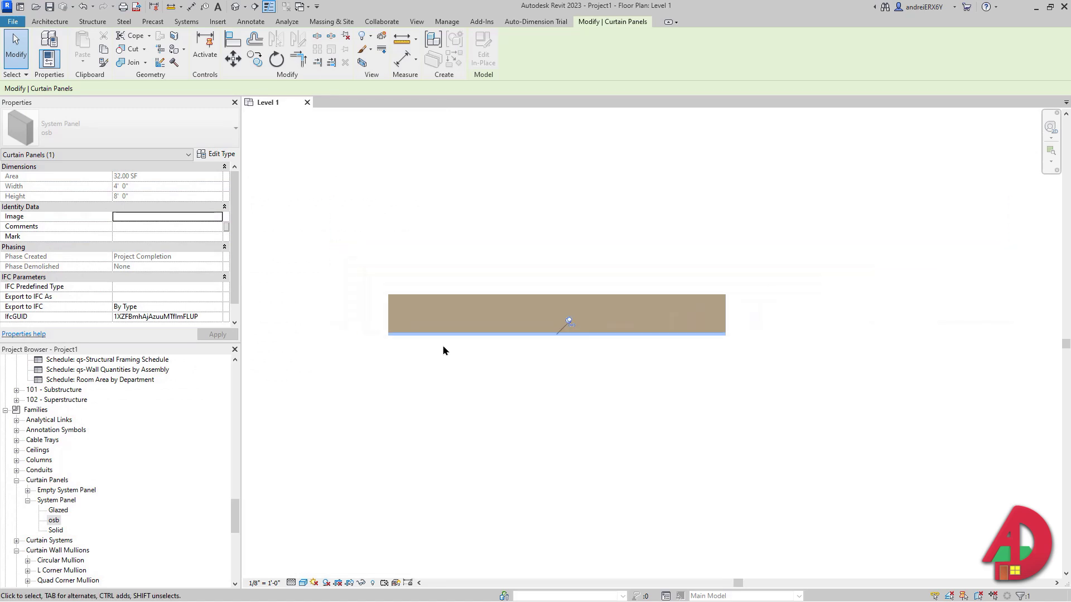
click(254, 9)
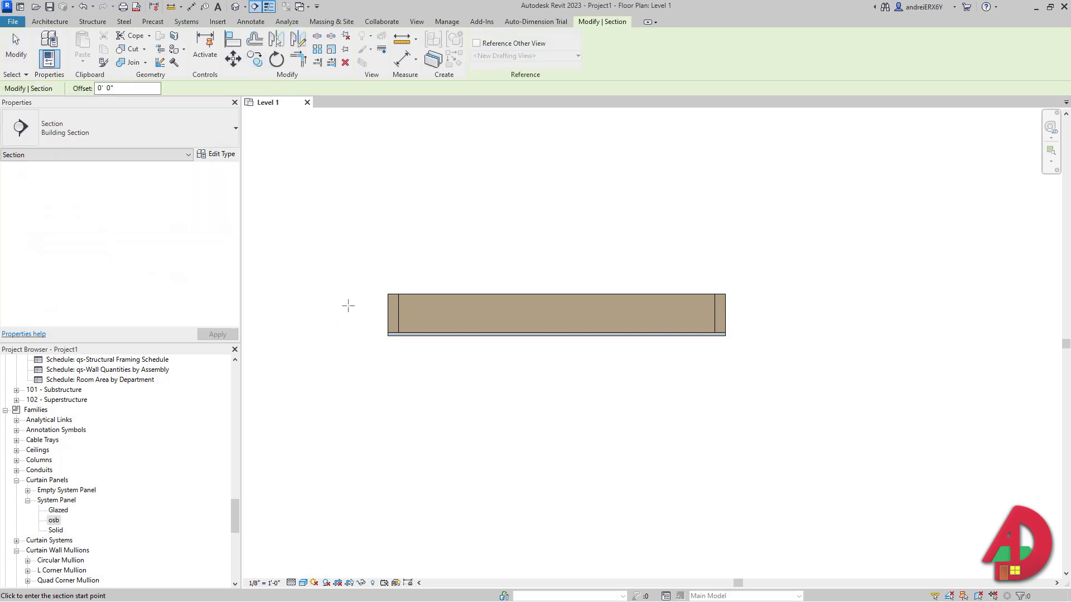
click(338, 361)
scroll(678, 363, down, 4)
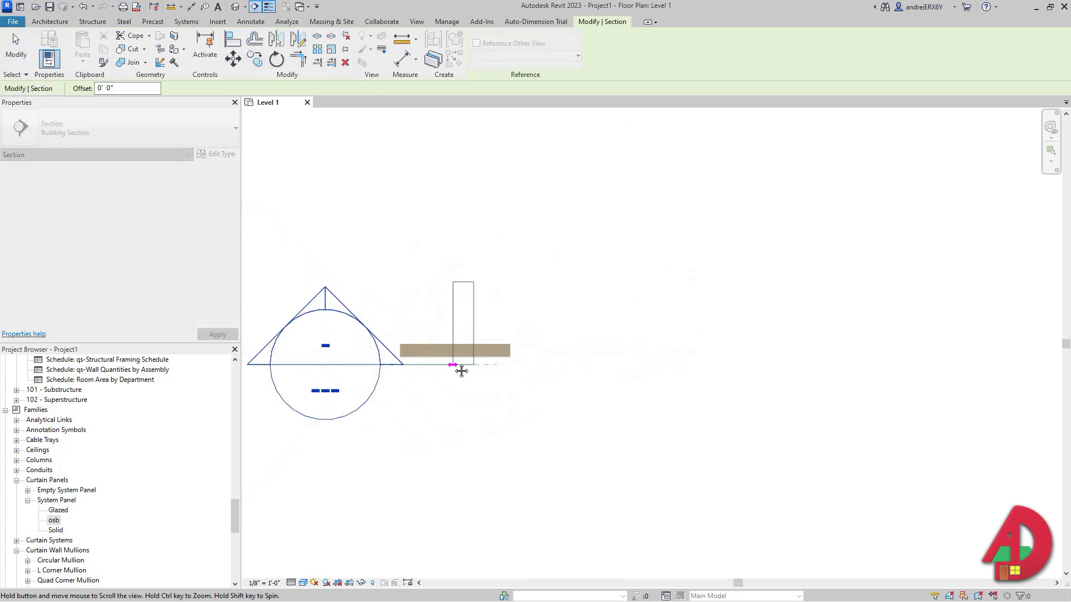
click(1028, 364)
Adjust the section's extents so that its far boundary lies just beyond the wall
scroll(1029, 364, down, 3)
middle_drag(931, 346, 786, 365)
drag(829, 364, 875, 364)
drag(642, 285, 629, 341)
scroll(495, 369, up, 4)
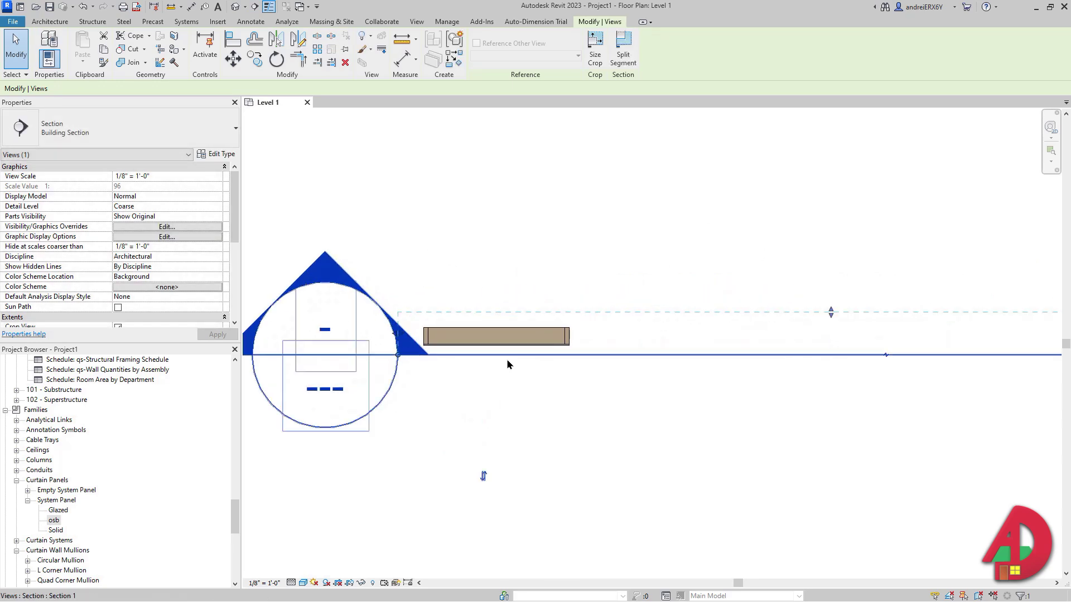
Open the new section view, tile it beside the Level 1 plan, and fit the contents of the views
right_click(506, 359)
click(561, 116)
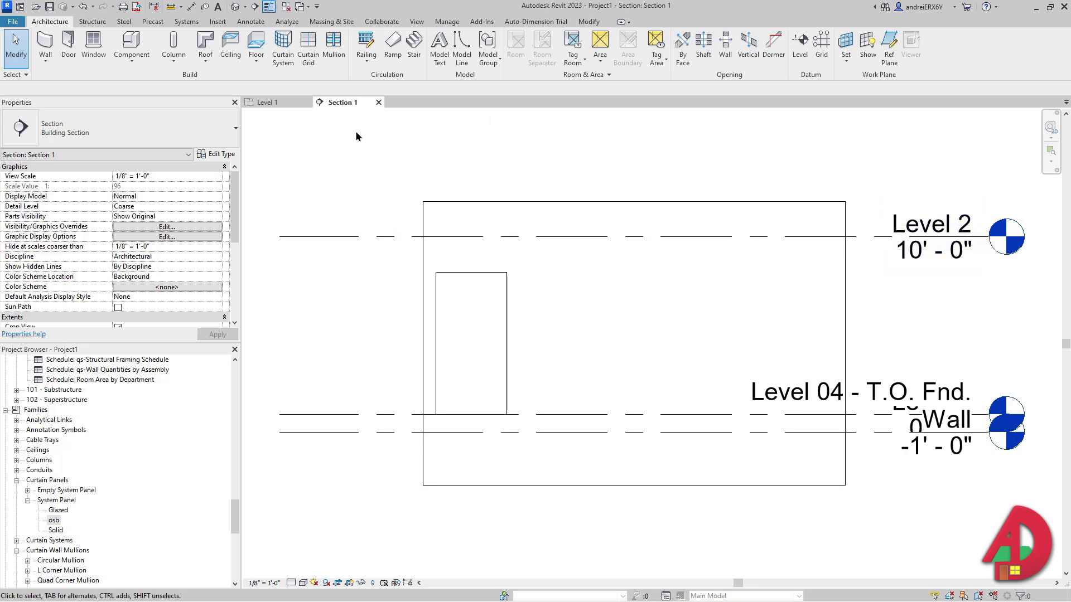
key(w)
key(t)
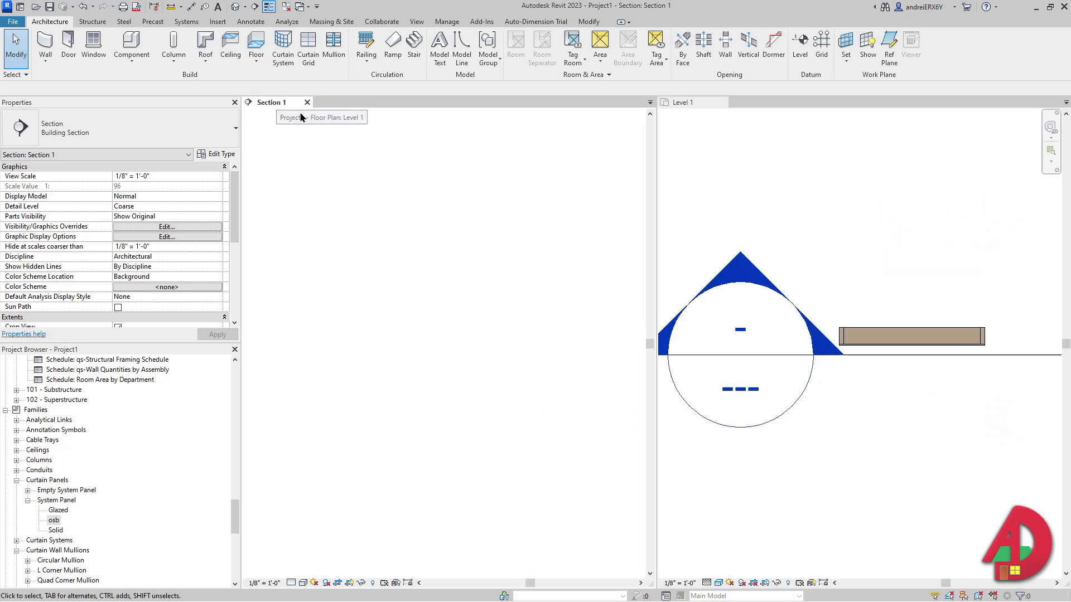
key(z)
key(f)
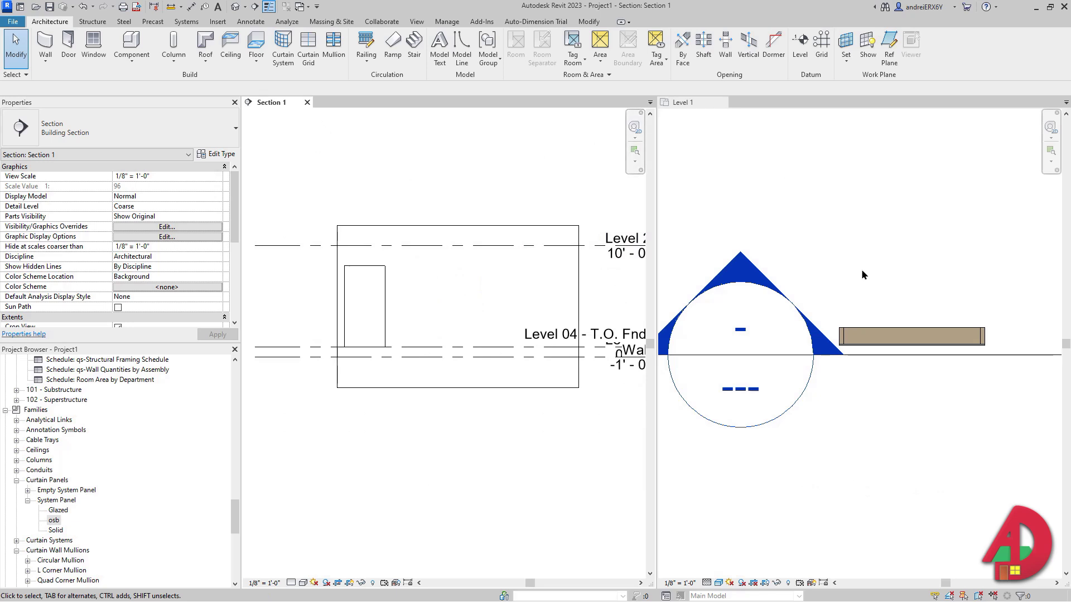
Switch the section view's visual style to Wireframe so the 6x2 mullions show behind the panel
click(301, 582)
click(326, 522)
scroll(370, 339, up, 5)
scroll(370, 345, up, 3)
middle_drag(376, 379, 380, 426)
scroll(380, 427, down, 2)
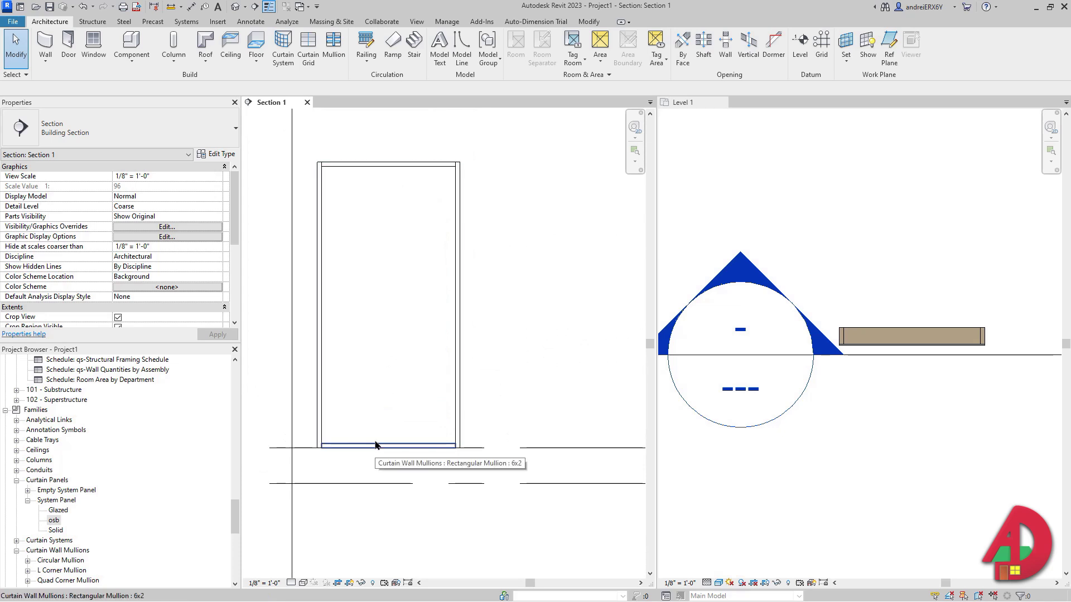
Toggle the mullion joins at both ends of the bottom and top 6x2 mullions so they run the wall's full width
click(376, 444)
scroll(335, 453, up, 3)
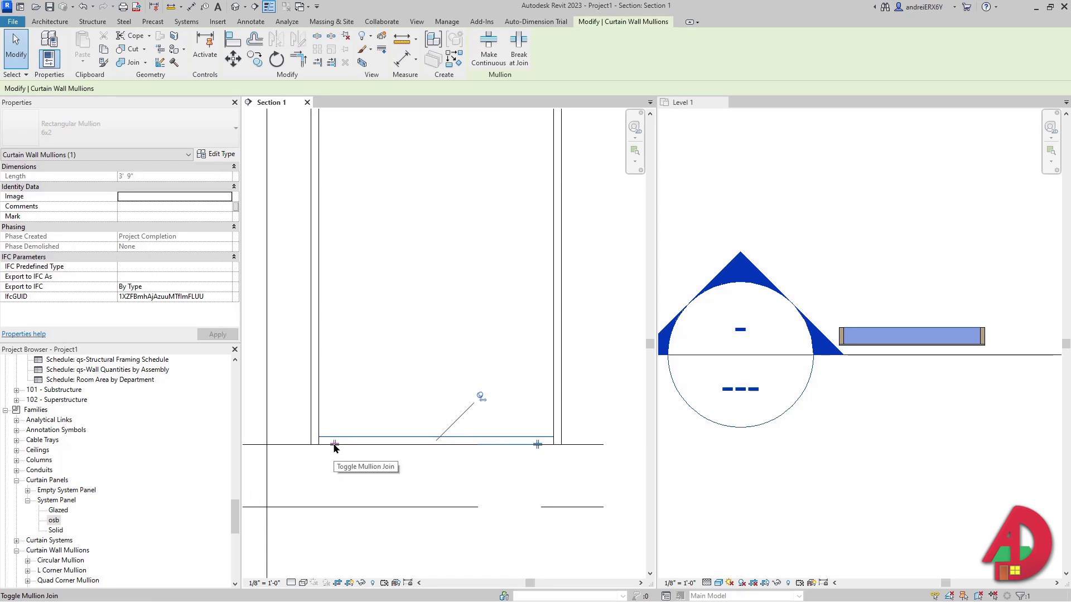
click(334, 445)
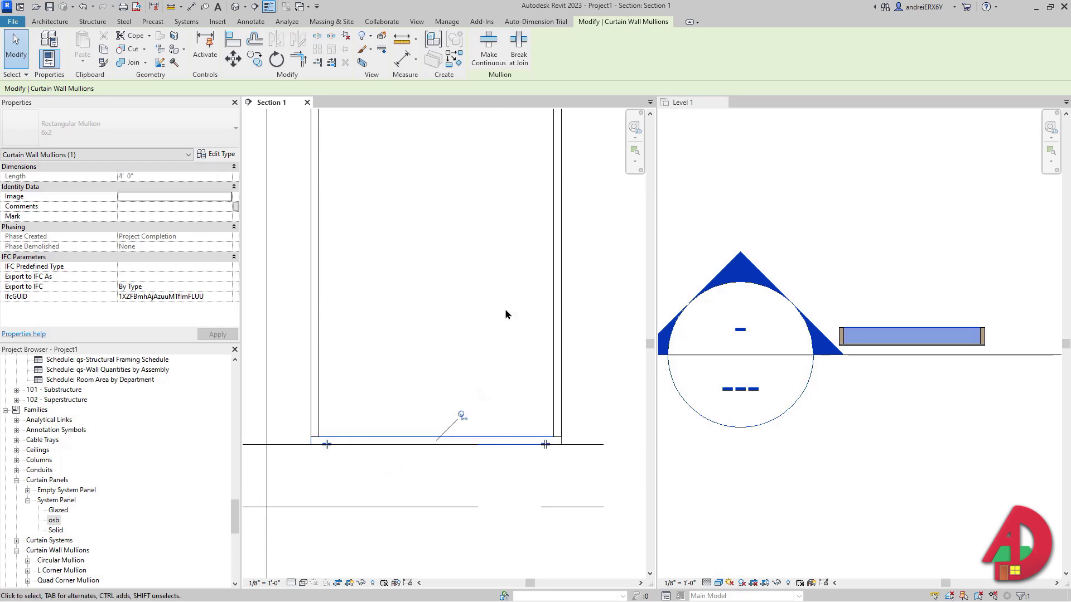
scroll(513, 369, down, 2)
click(426, 238)
scroll(385, 233, up, 2)
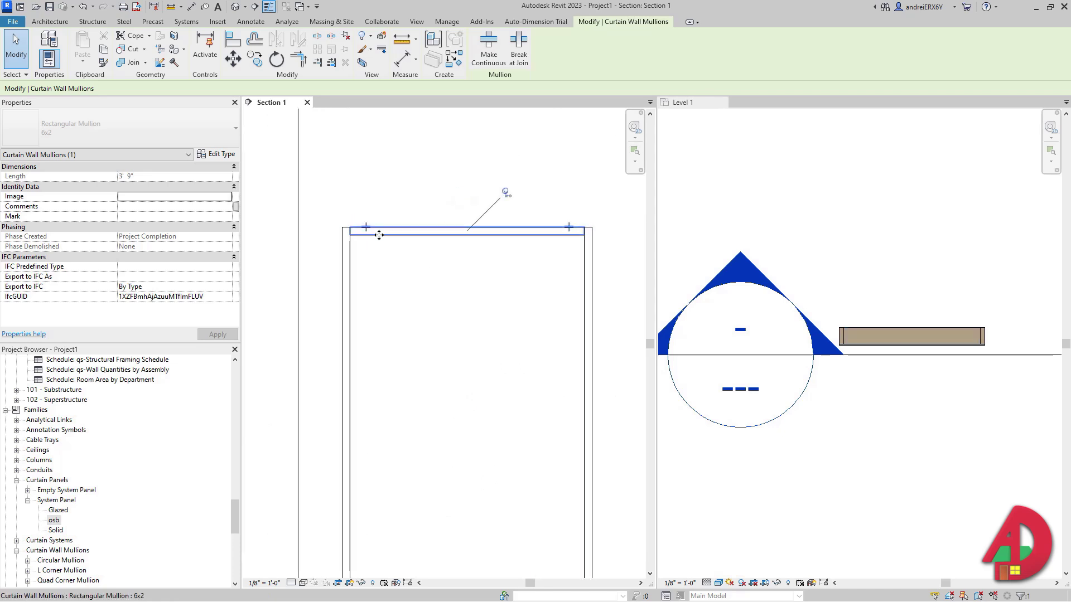
click(365, 227)
click(568, 226)
scroll(551, 262, down, 3)
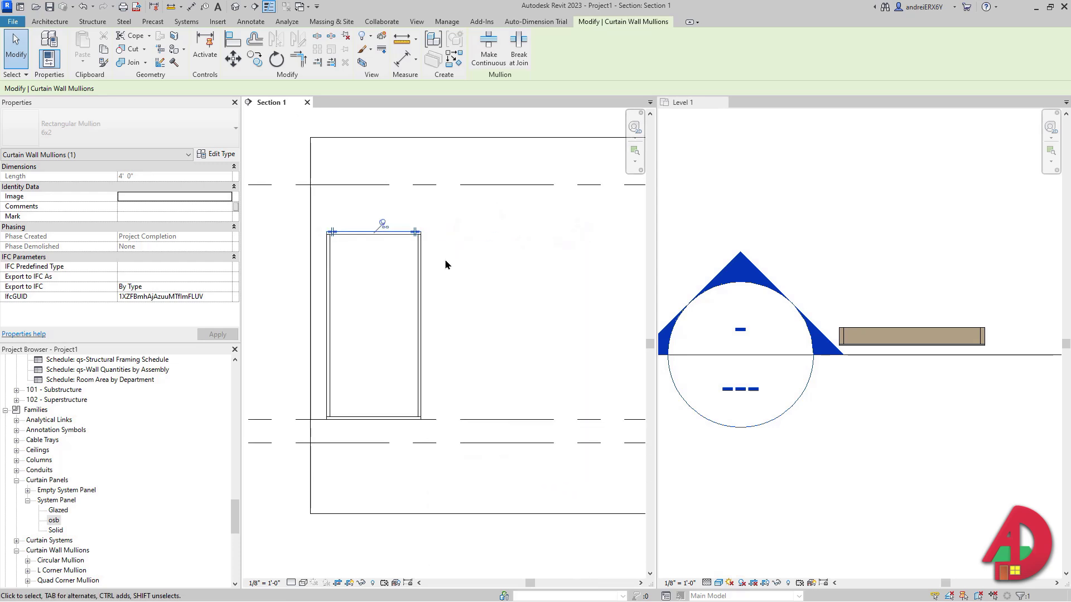
Unpin the wall's osb panel in the Level 1 plan and start editing it in place
click(898, 350)
click(898, 350)
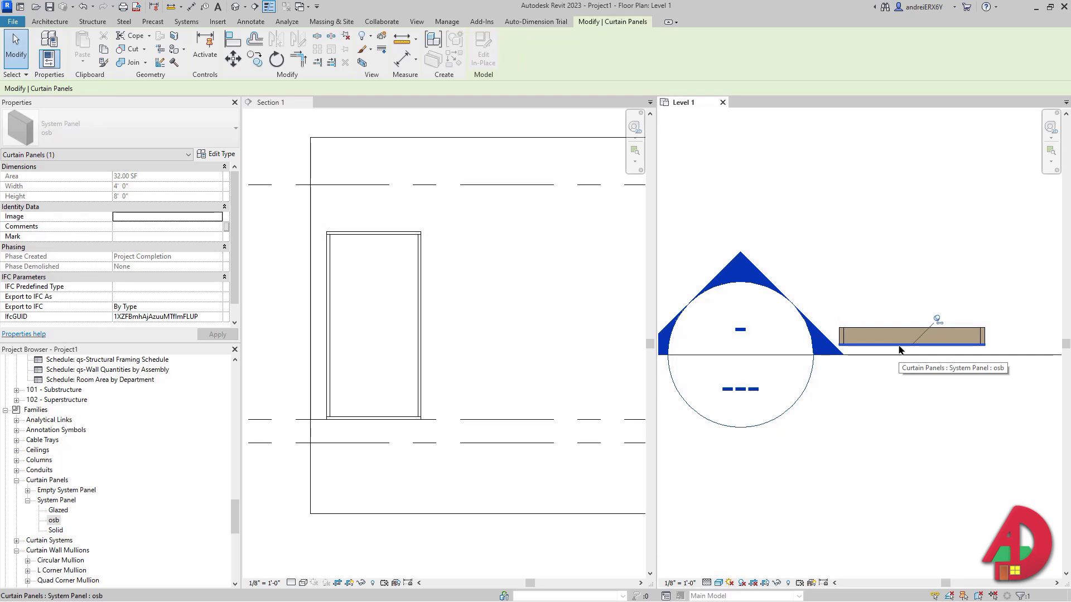
click(937, 320)
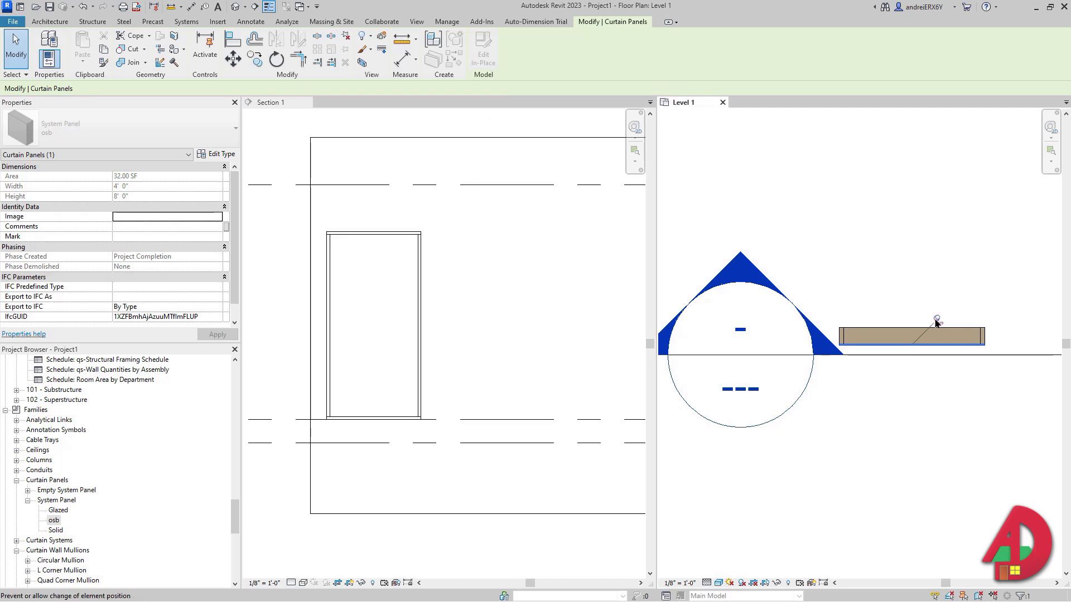
click(937, 320)
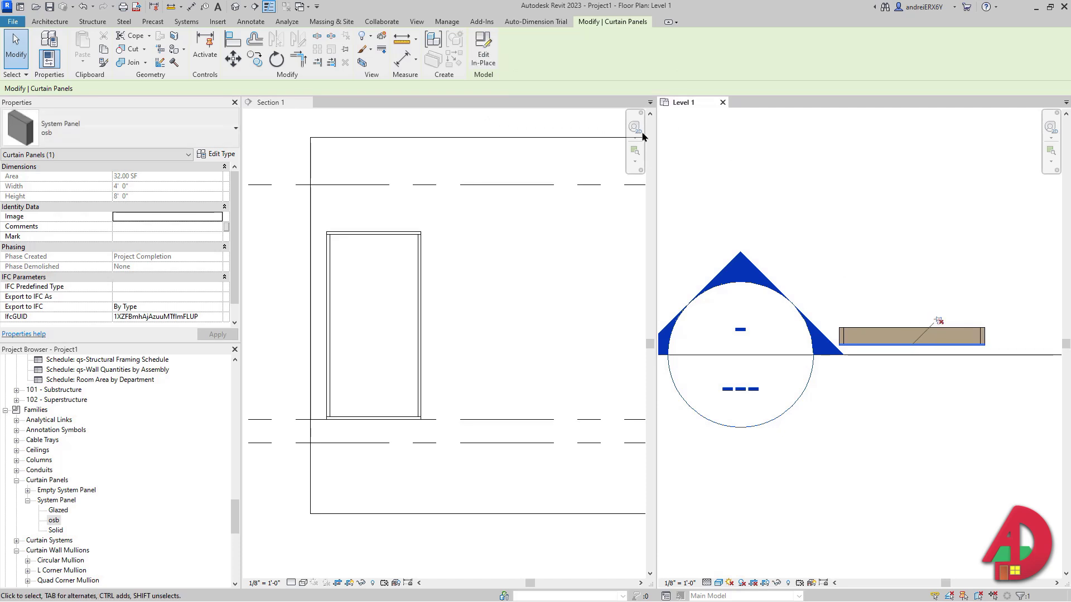
click(483, 58)
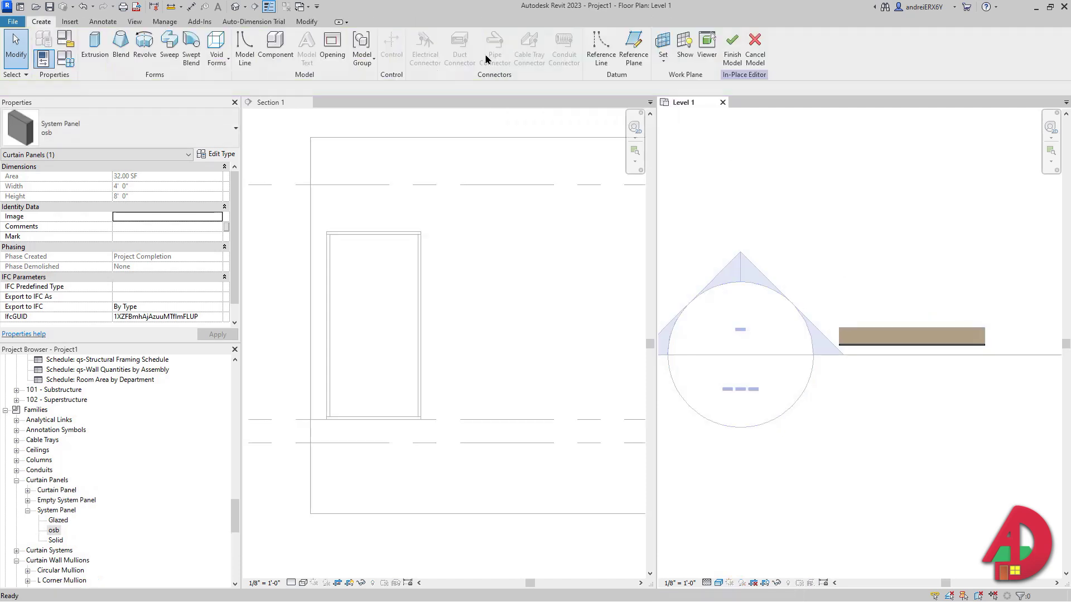
Set the work plane by picking the osb panel's face against the mullions, and open Section 1 for sketching
click(663, 53)
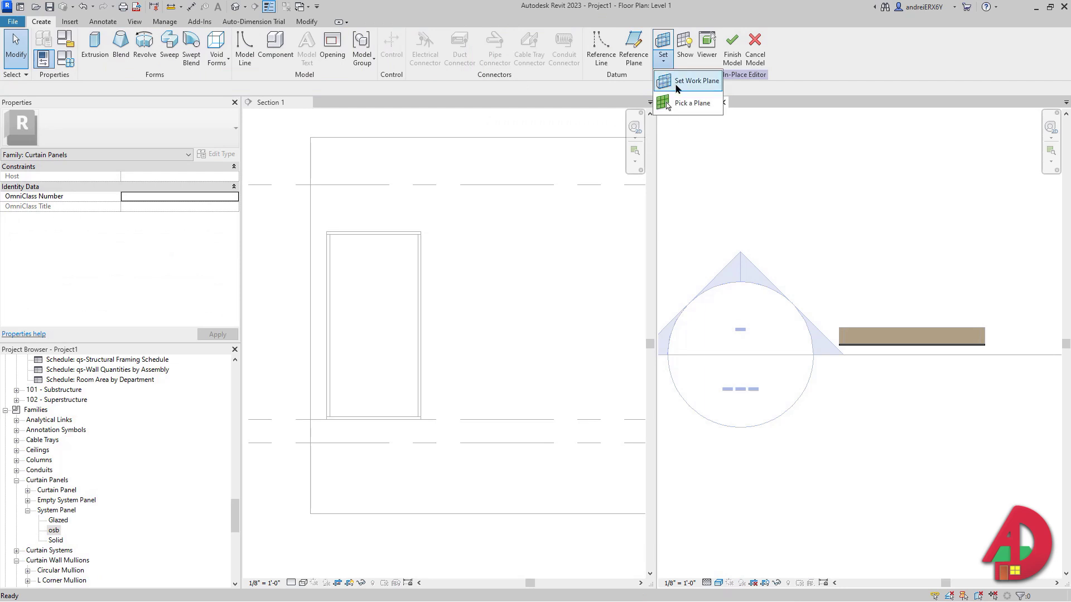
click(690, 104)
scroll(870, 341, up, 5)
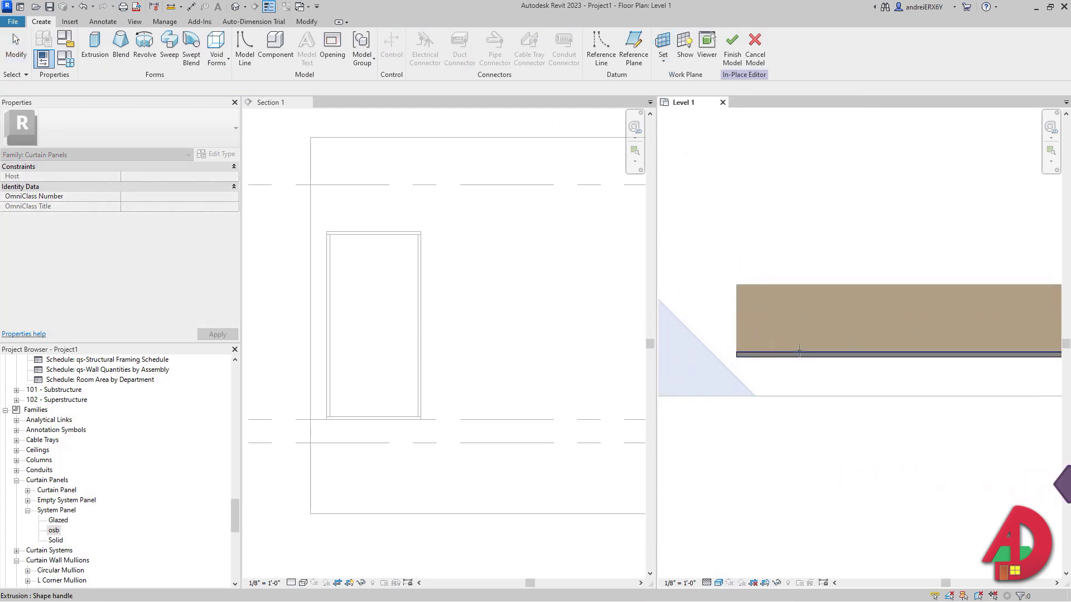
click(792, 352)
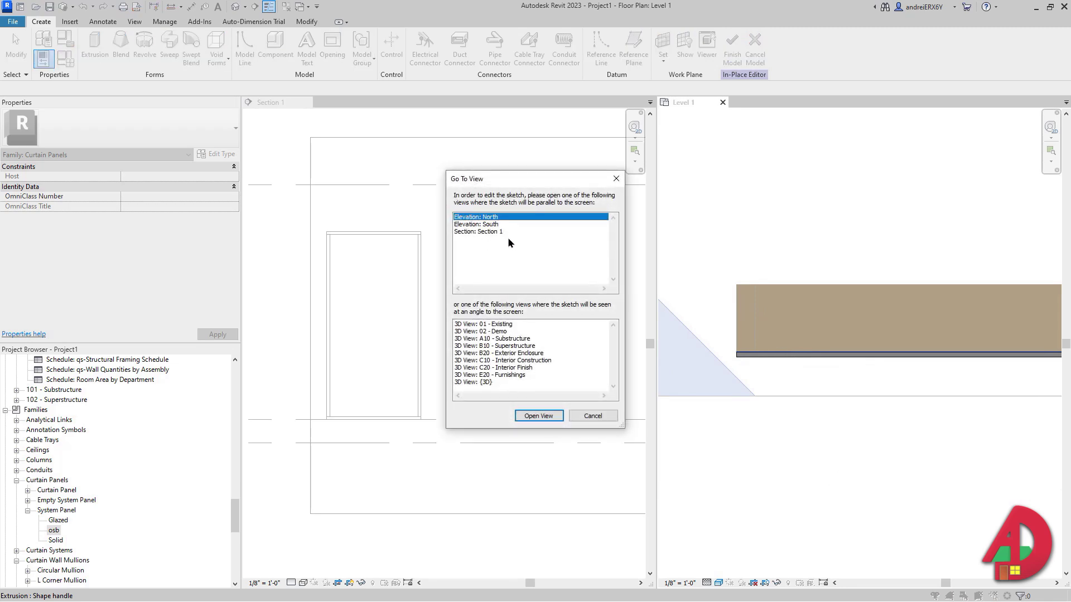
click(472, 232)
click(539, 415)
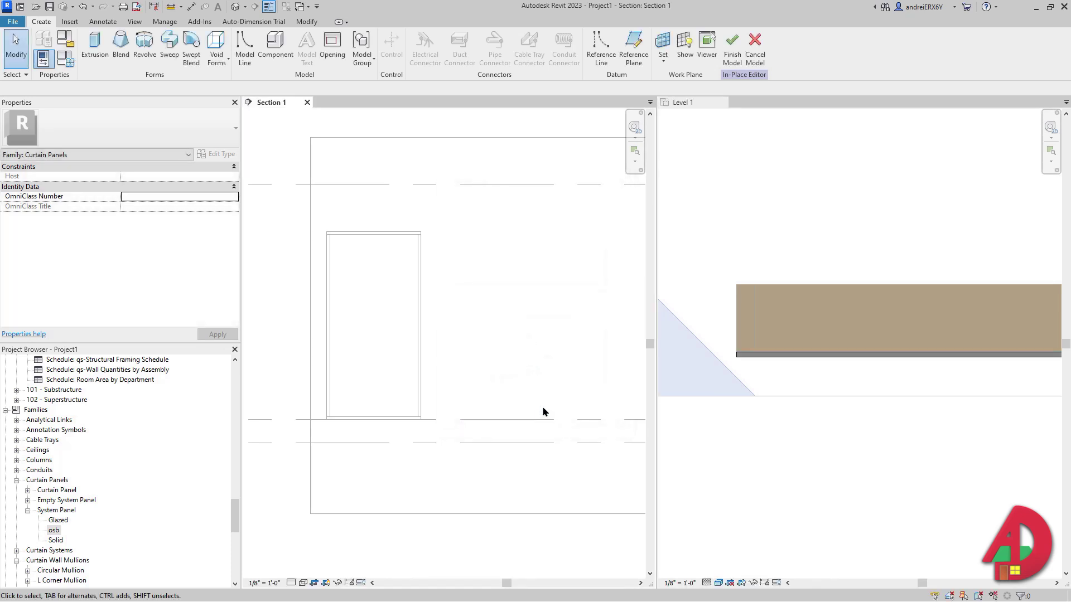
Start an extrusion and sketch a rectangle between the opposite inner corners of the mullion frame
click(95, 47)
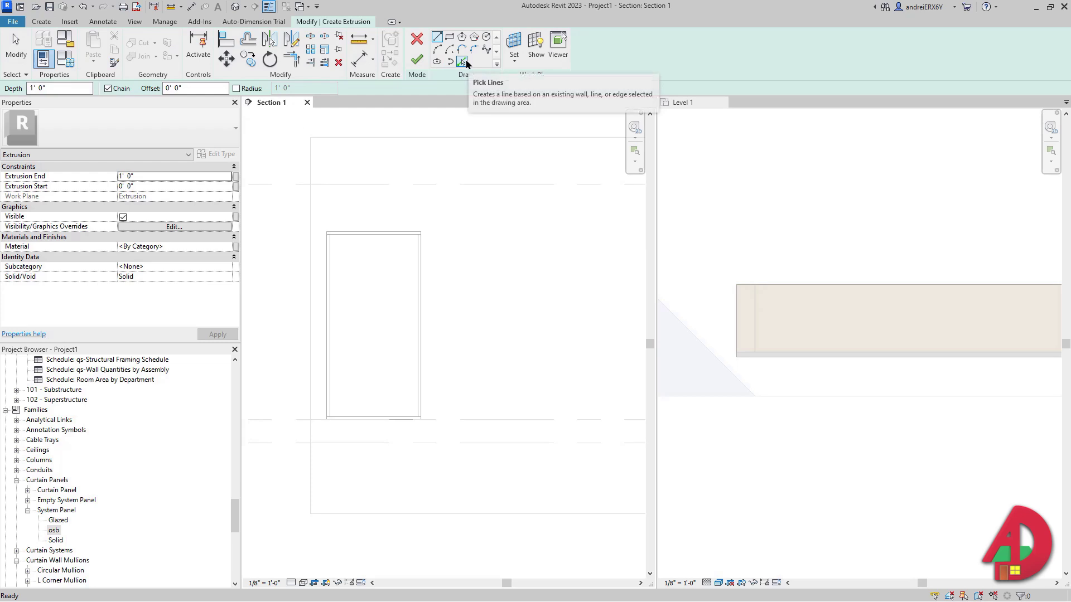
click(450, 39)
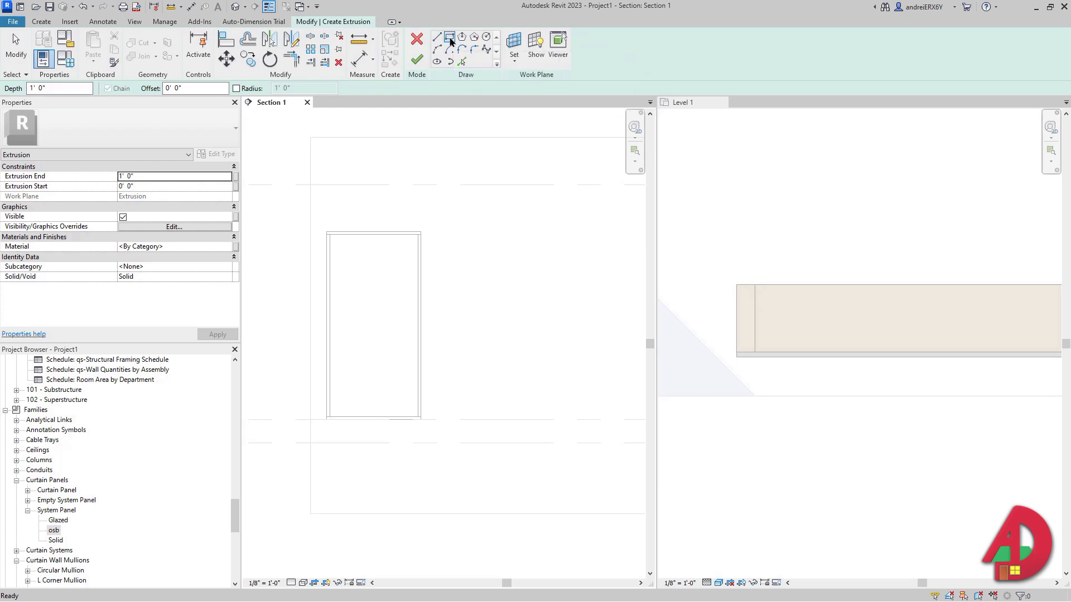
scroll(328, 239, up, 4)
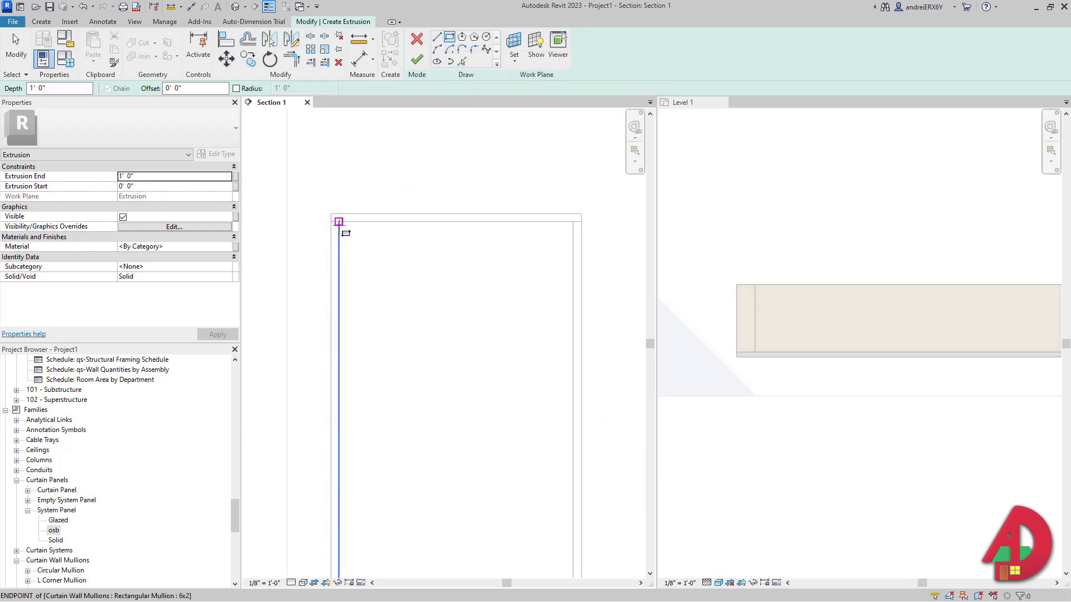
click(338, 221)
scroll(379, 251, down, 3)
scroll(480, 354, up, 5)
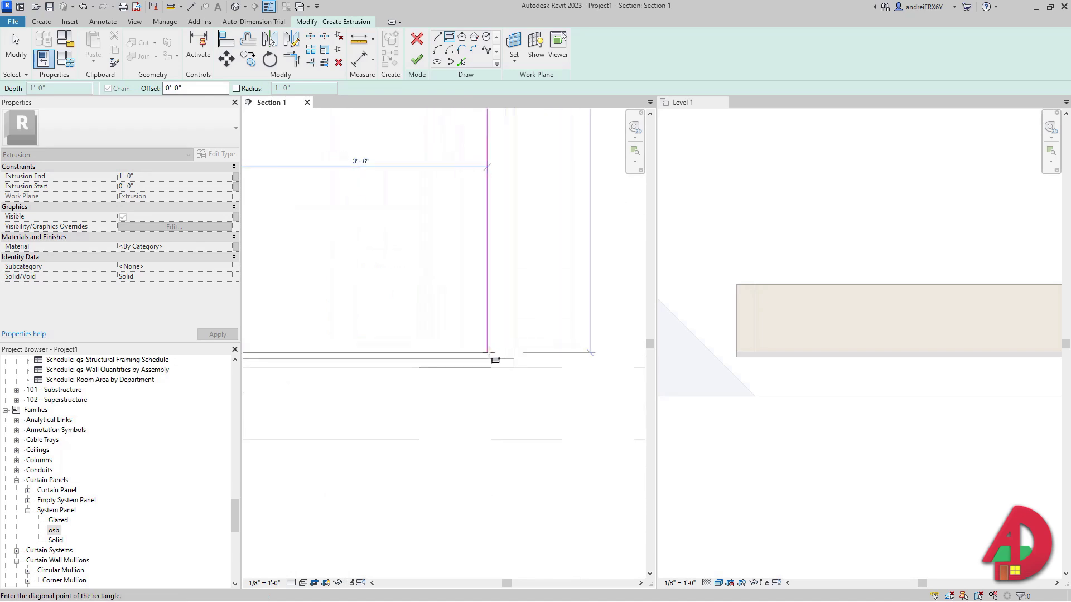
click(505, 359)
Lock all four sides of the rectangle to the inner edges of the surrounding mullions
scroll(536, 335, down, 3)
click(549, 309)
click(485, 392)
click(382, 260)
middle_drag(453, 152, 449, 258)
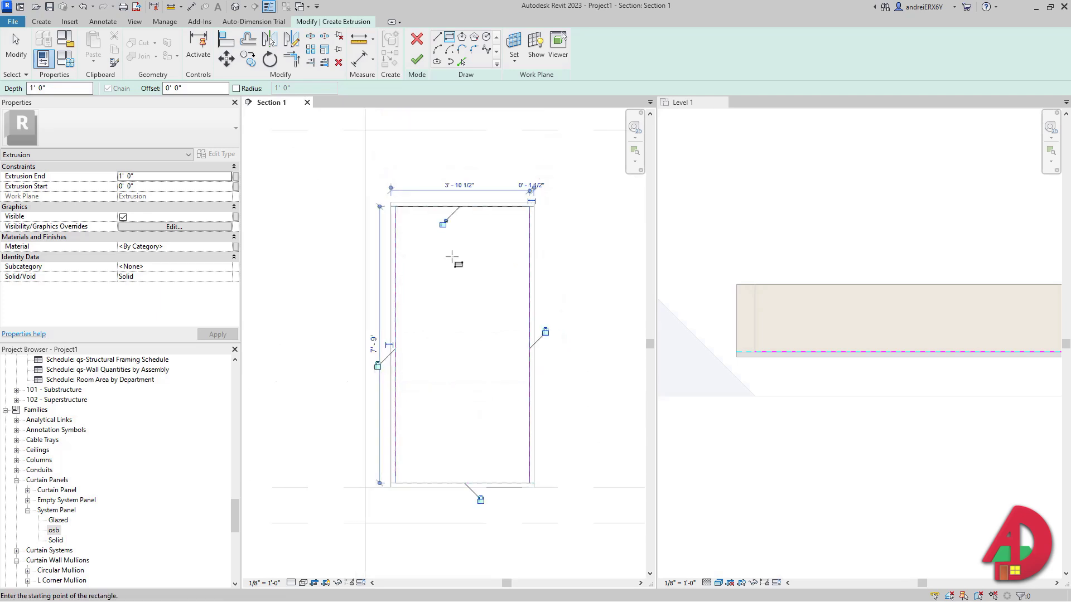
click(444, 224)
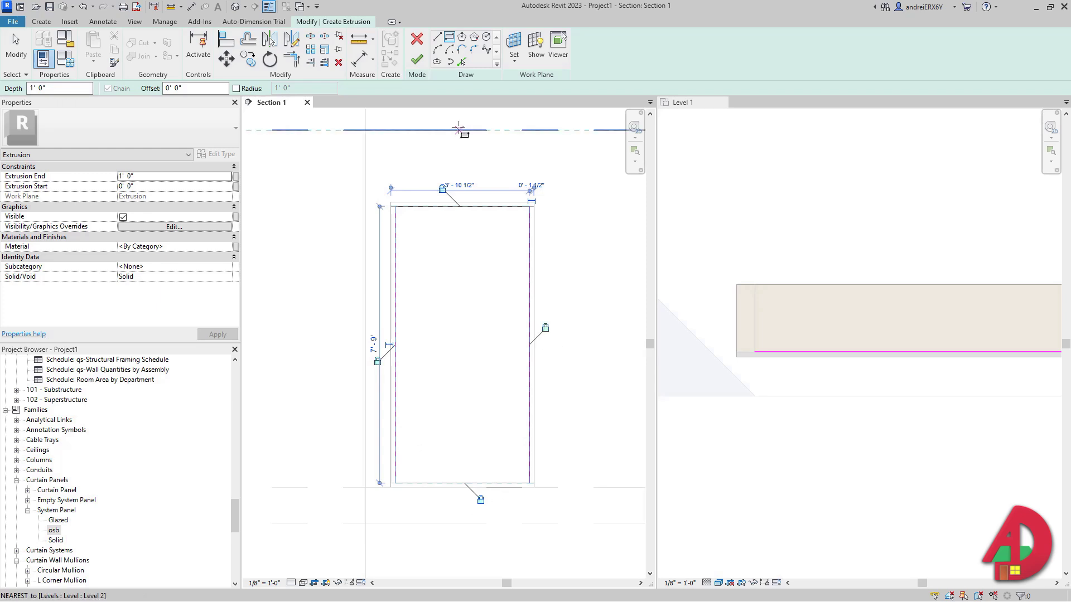
Finish the frame infill extrusion and set its extrusion end to 5 1/2"
click(417, 61)
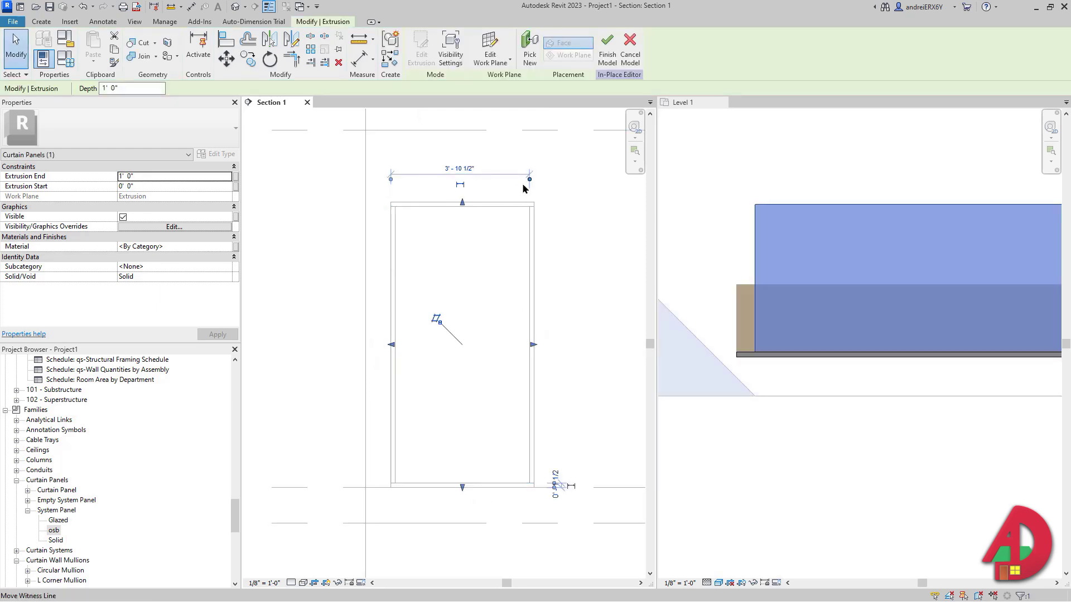
click(156, 178)
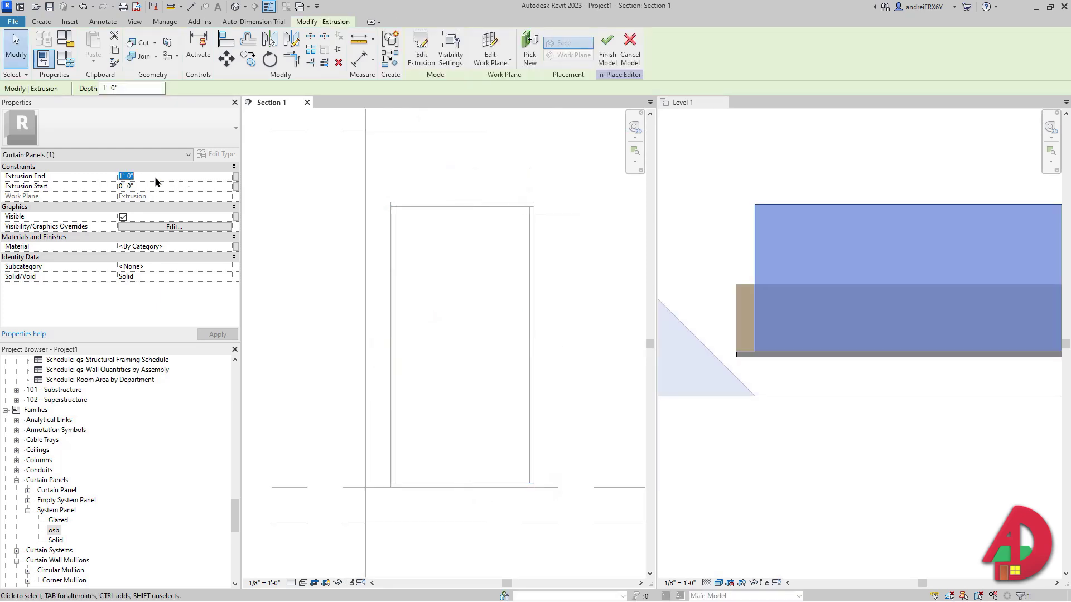
text(5.5)
key(Return)
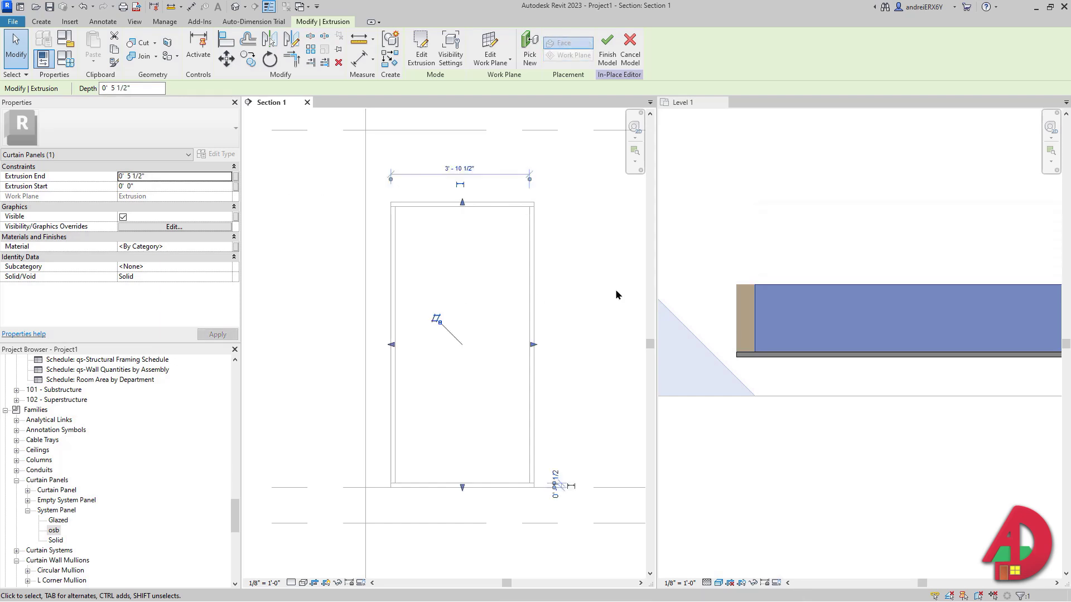
Open the material choices for the infill extrusion, search for "RIGID" and select the Rigid insulation material
click(227, 246)
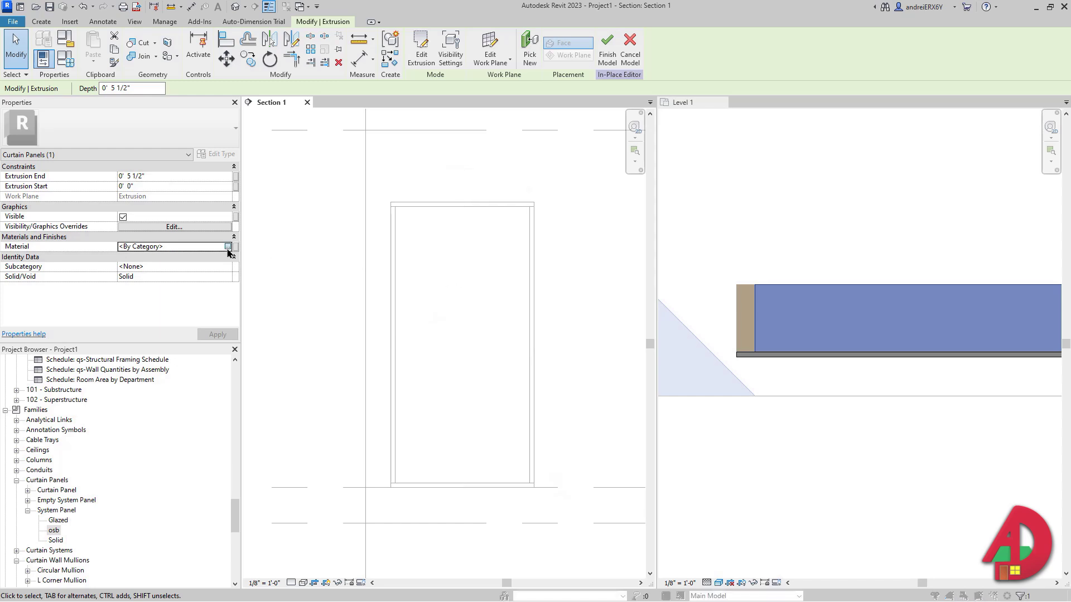
click(227, 246)
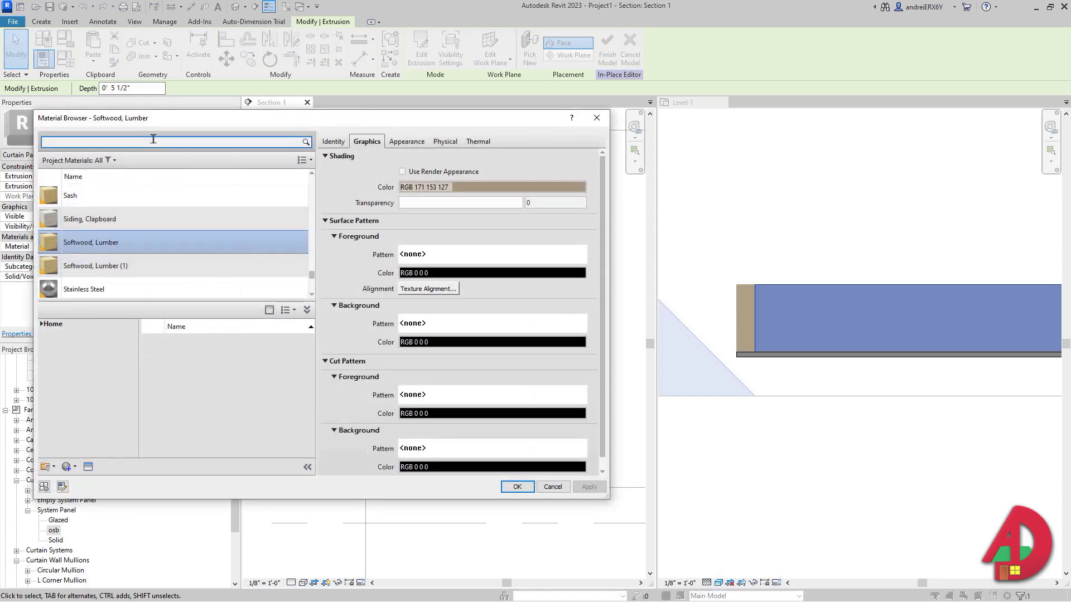
key(BackSpace)
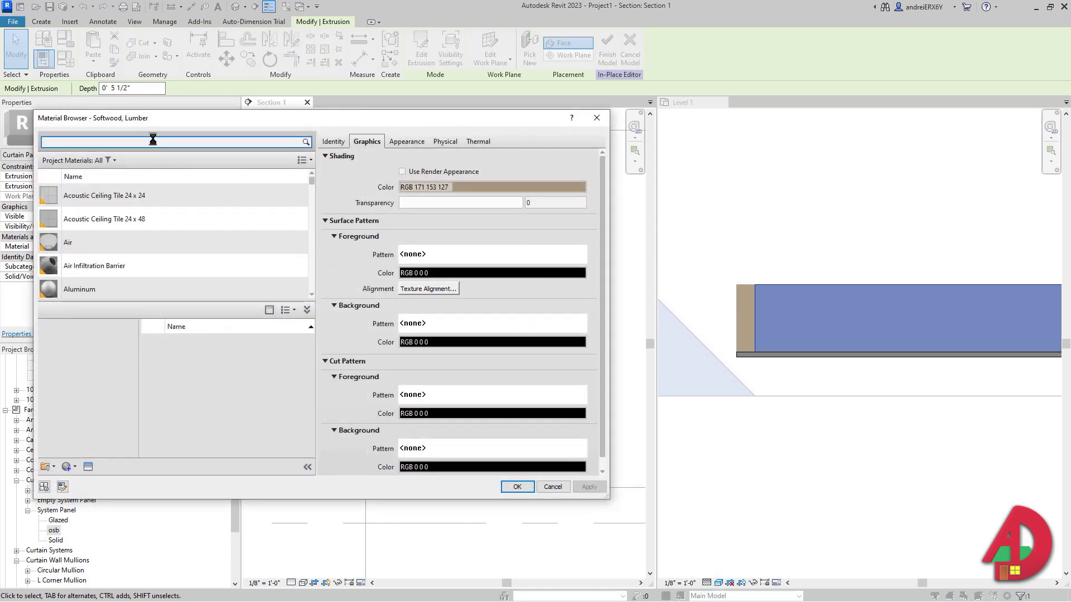
text(RIGID)
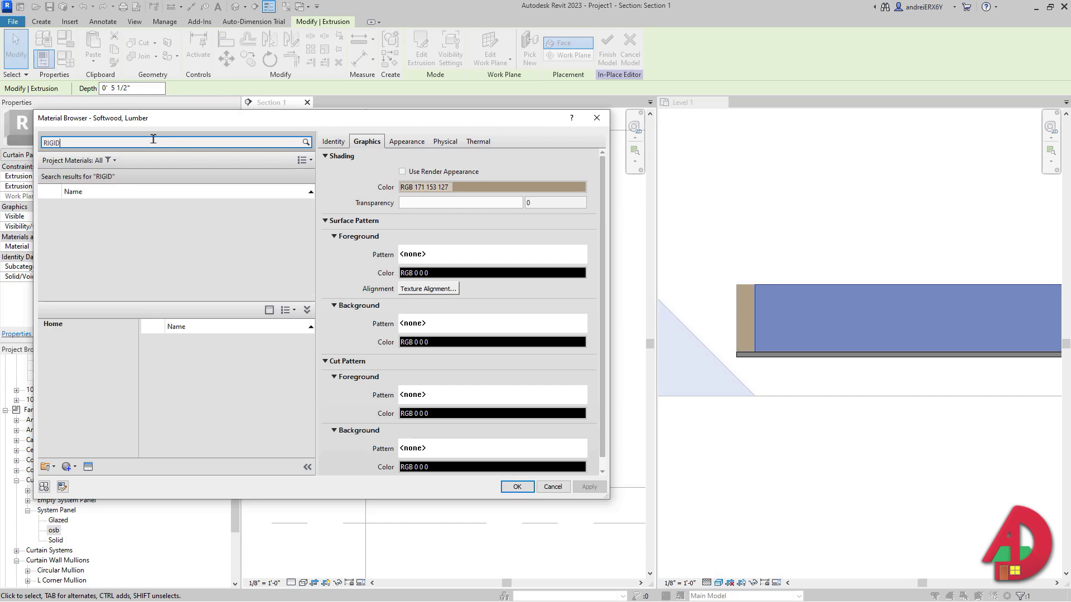
click(97, 213)
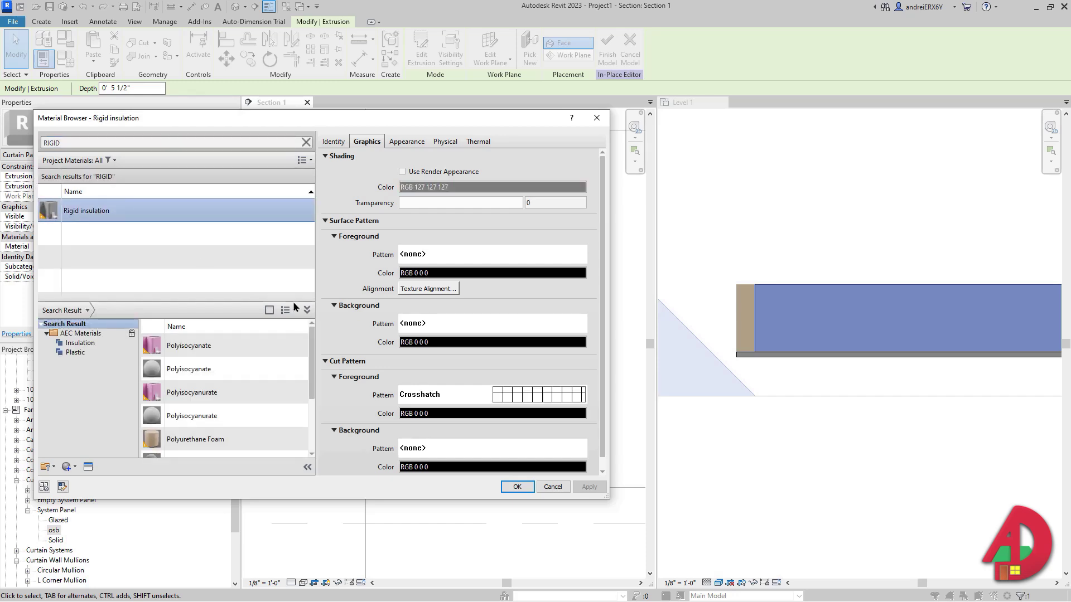
Set Rigid insulation's cut pattern foreground to a solid fill in yellow, RGB 255 255 0, and apply it
click(472, 397)
click(357, 285)
click(332, 416)
click(461, 414)
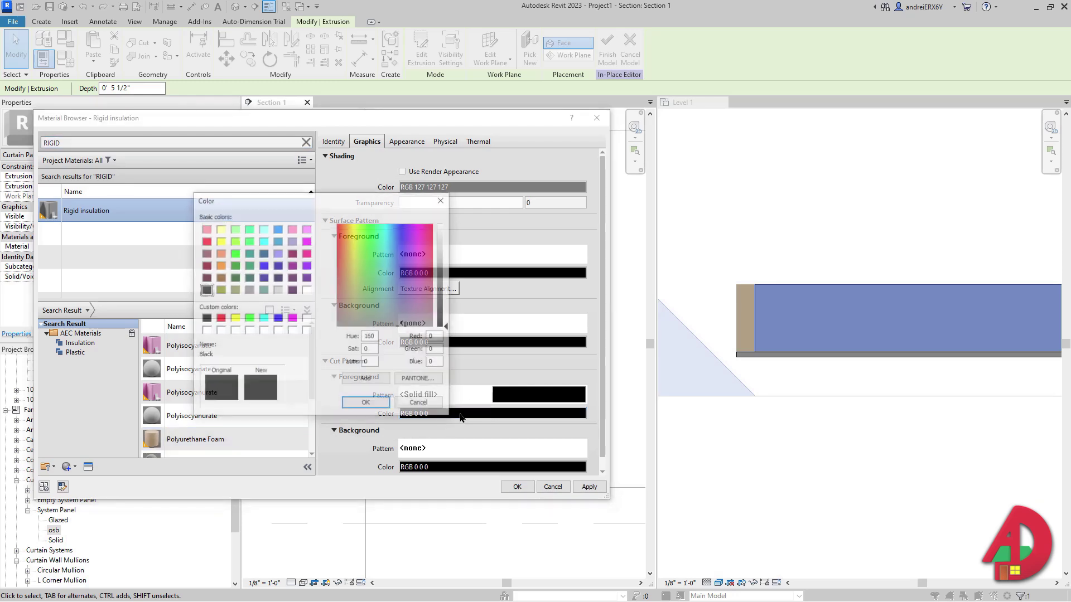
click(219, 241)
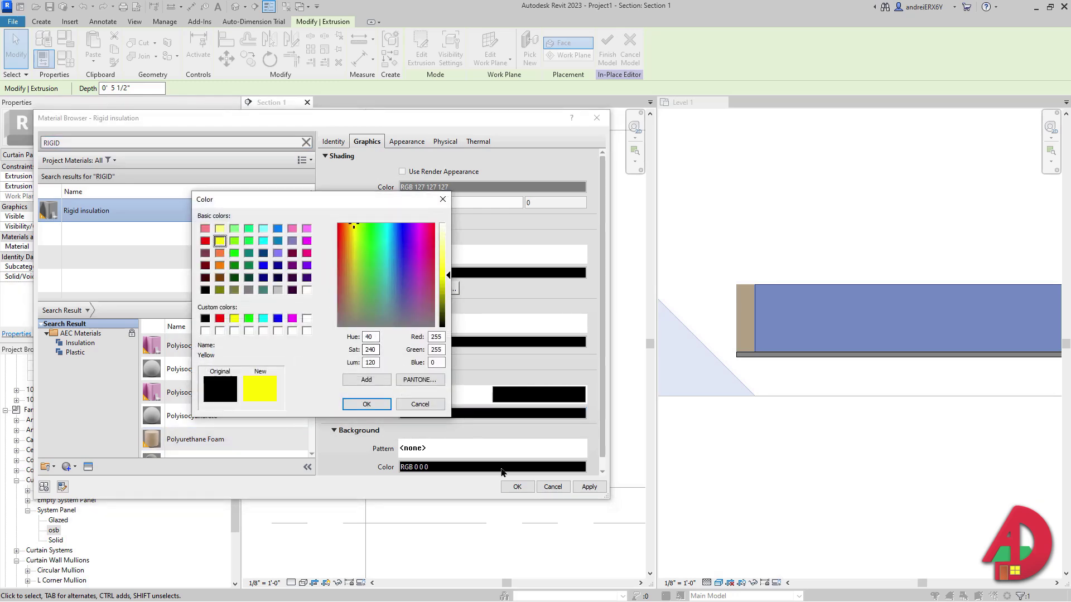
click(368, 404)
click(590, 487)
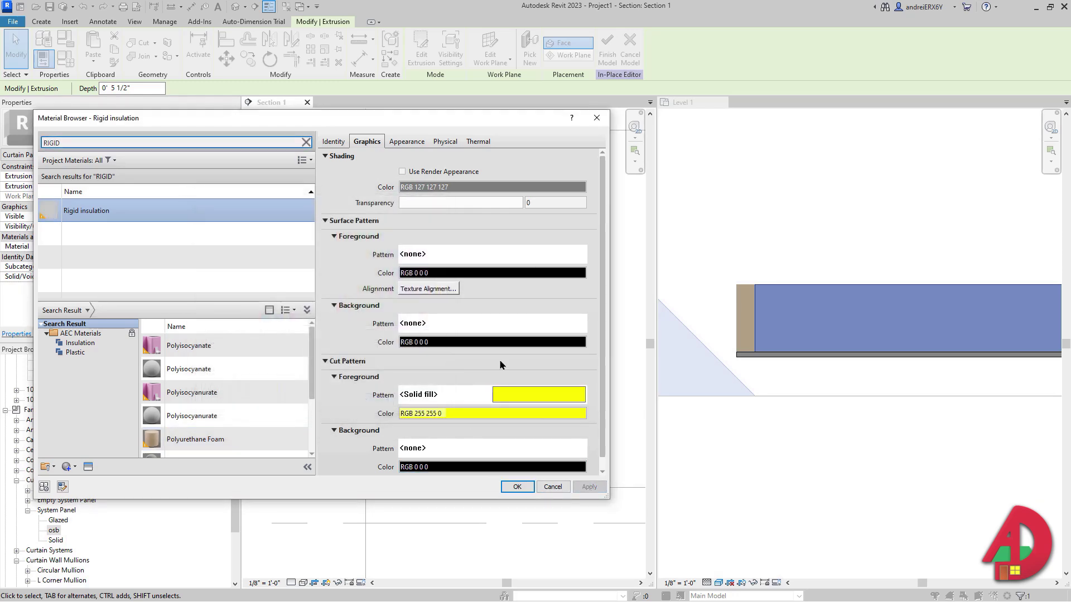
Set Rigid insulation's cut pattern background to a solid fill in yellow, RGB 255 255 0
click(446, 447)
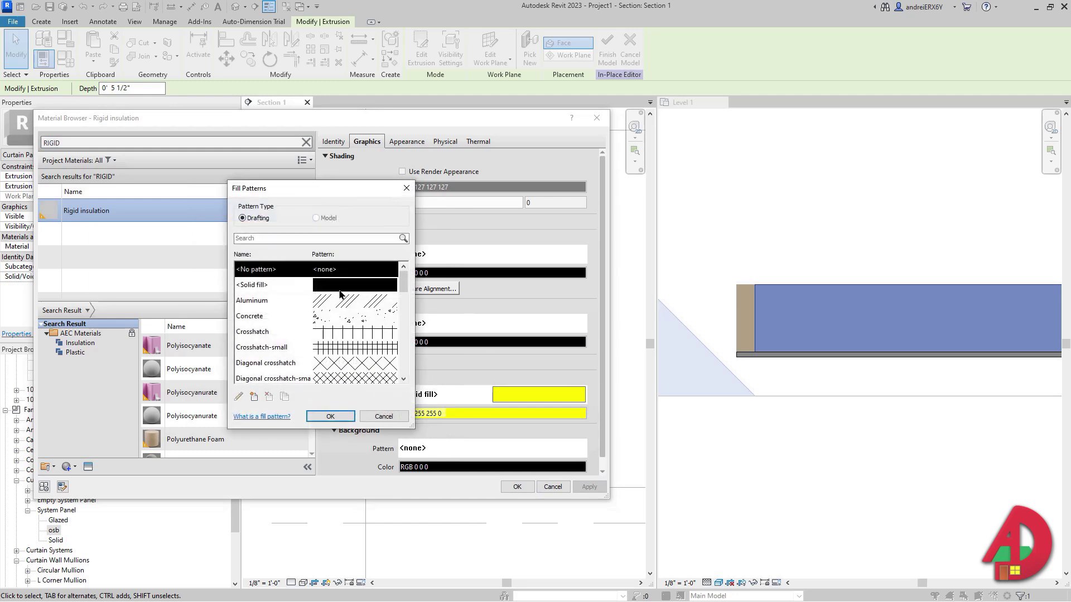
click(321, 286)
click(331, 416)
click(491, 467)
click(233, 317)
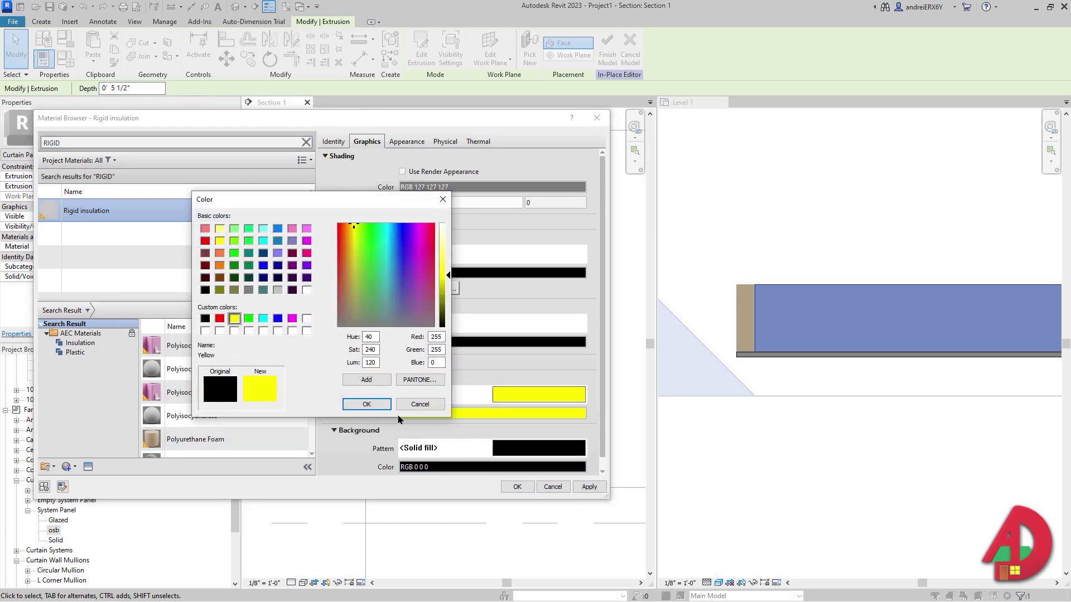
key(Return)
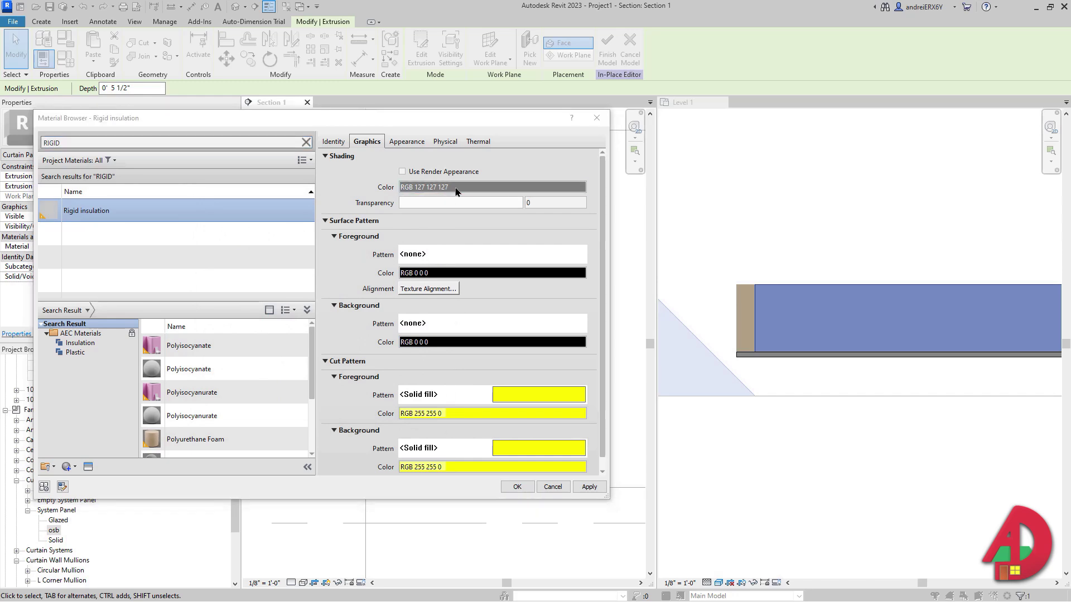
Change Rigid insulation's shading color to yellow, RGB 255 255 0, and assign the material to the infill extrusion
click(456, 188)
click(204, 318)
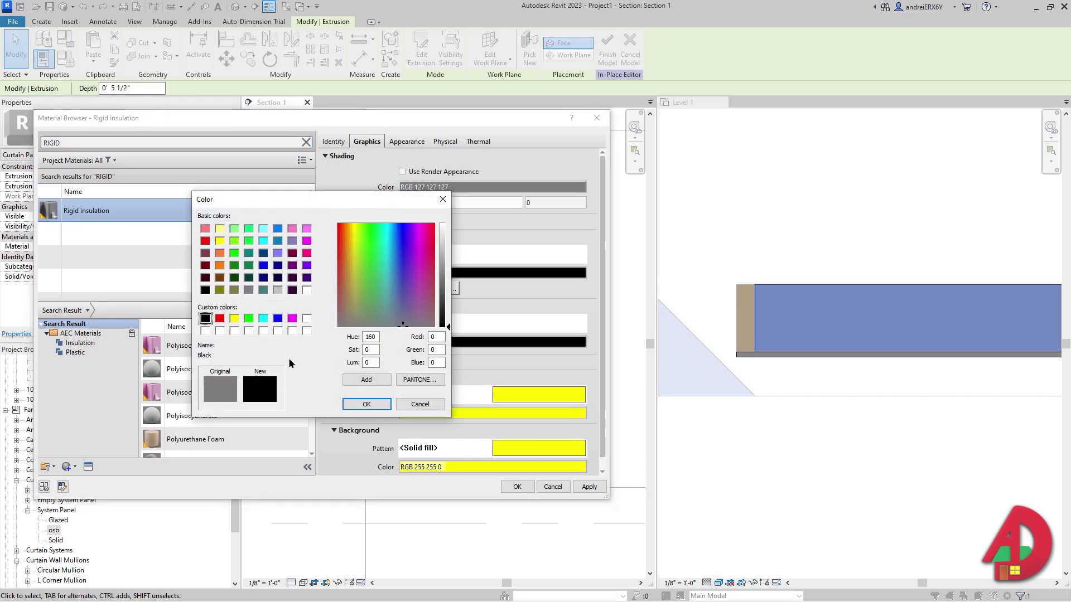
click(219, 241)
click(366, 403)
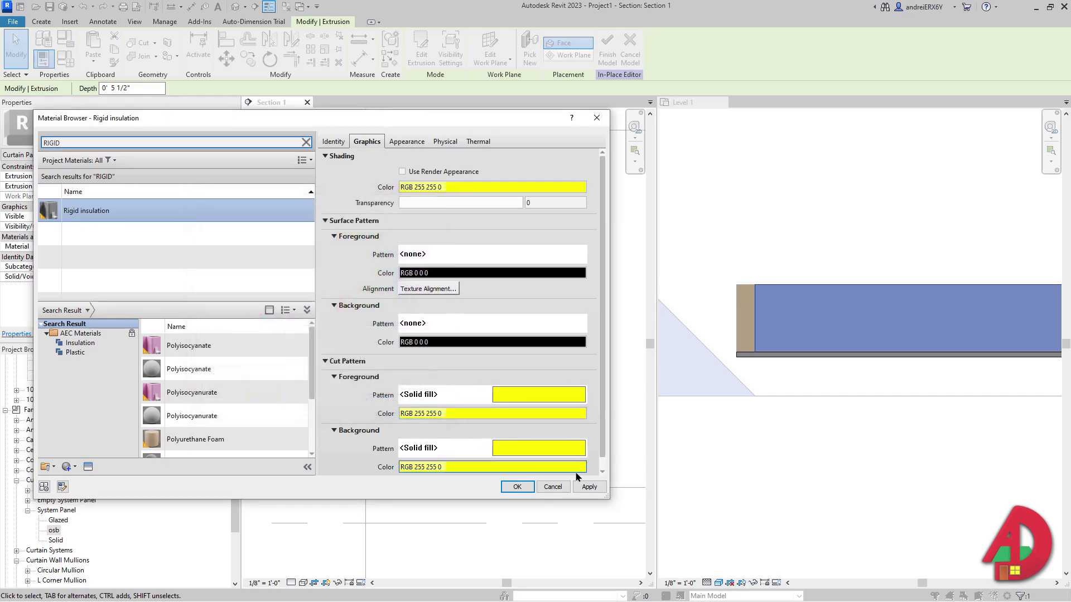
click(590, 487)
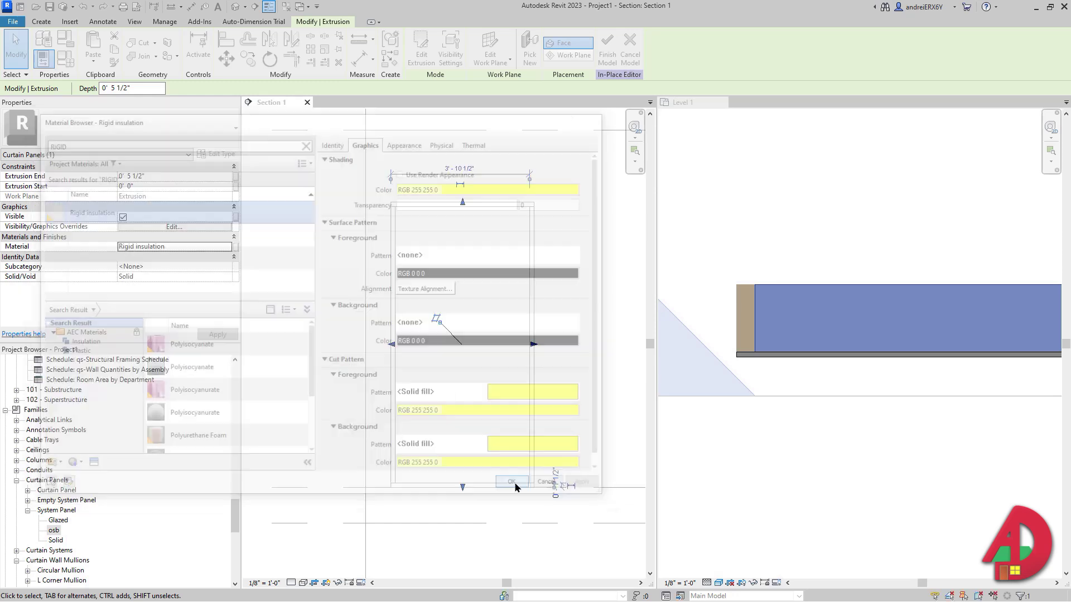
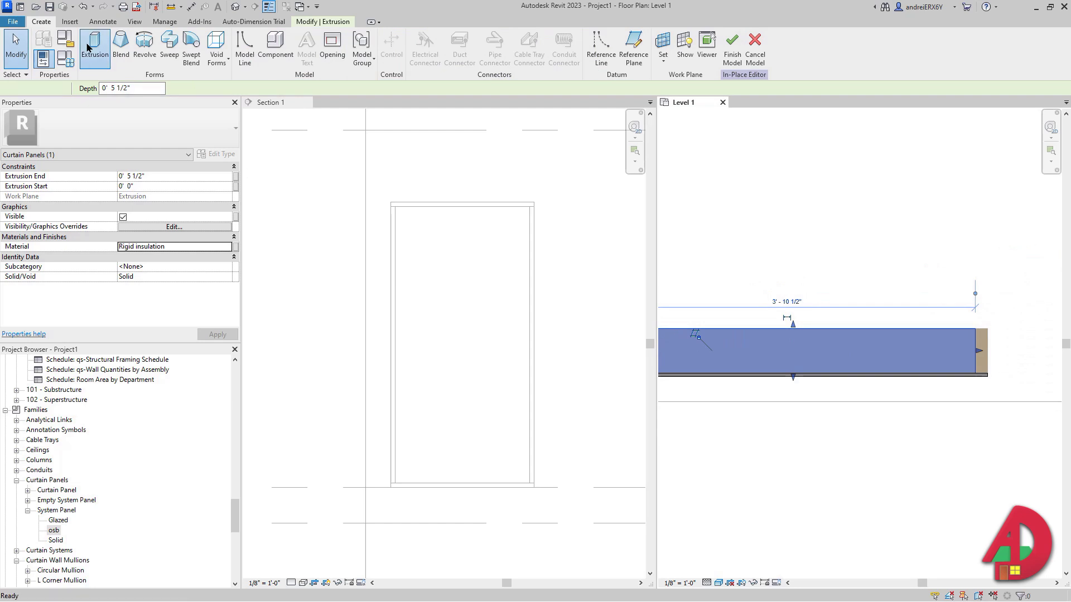
Set the new extrusion's work plane by picking the insulation's face opposite the osb panel, and open Section 1 for sketching
click(515, 62)
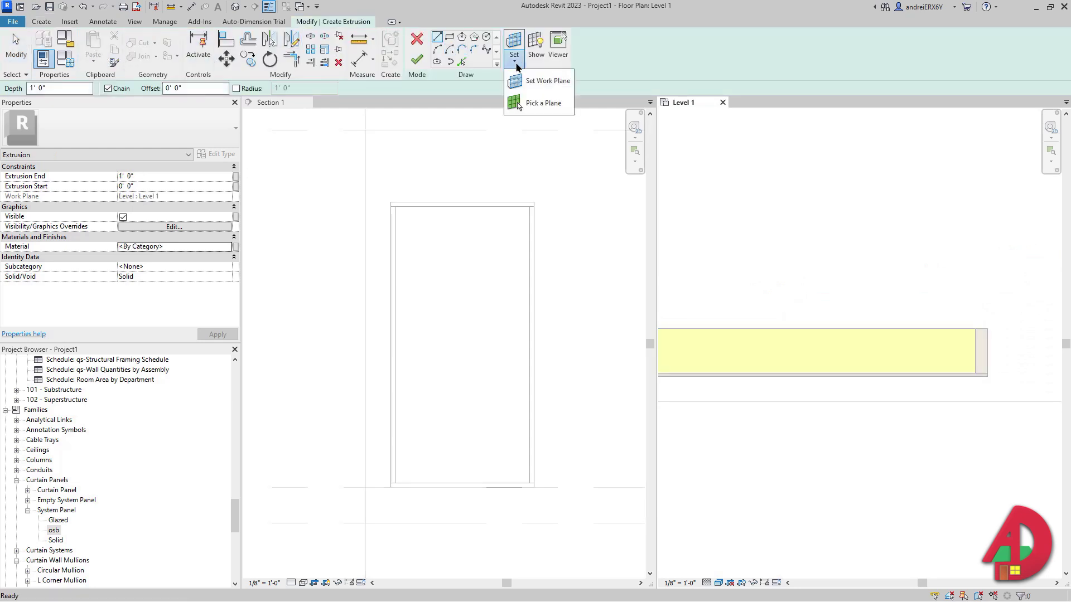
click(548, 104)
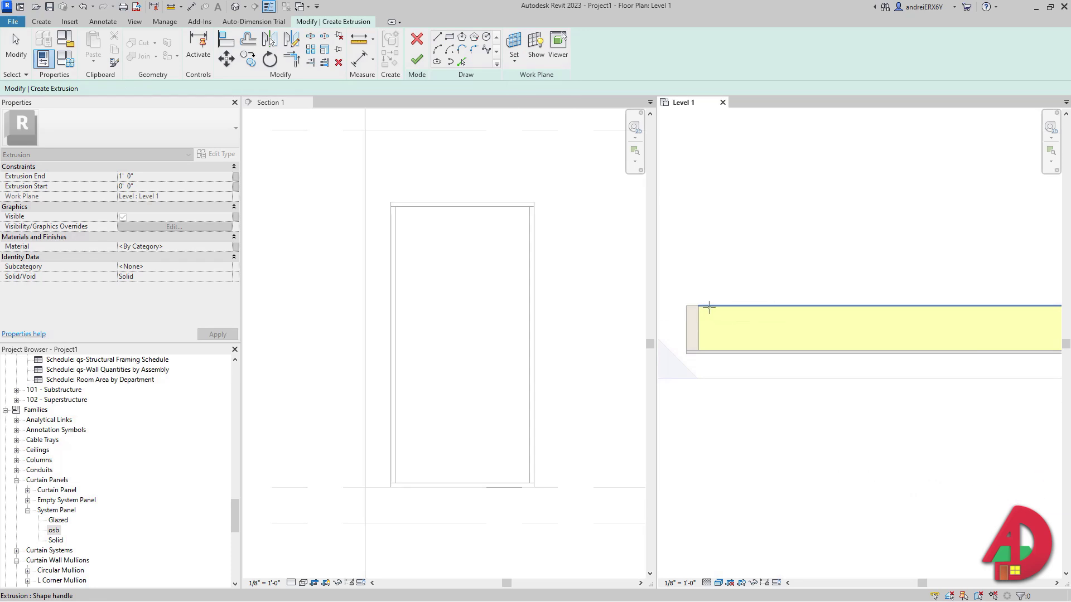
scroll(747, 309, down, 2)
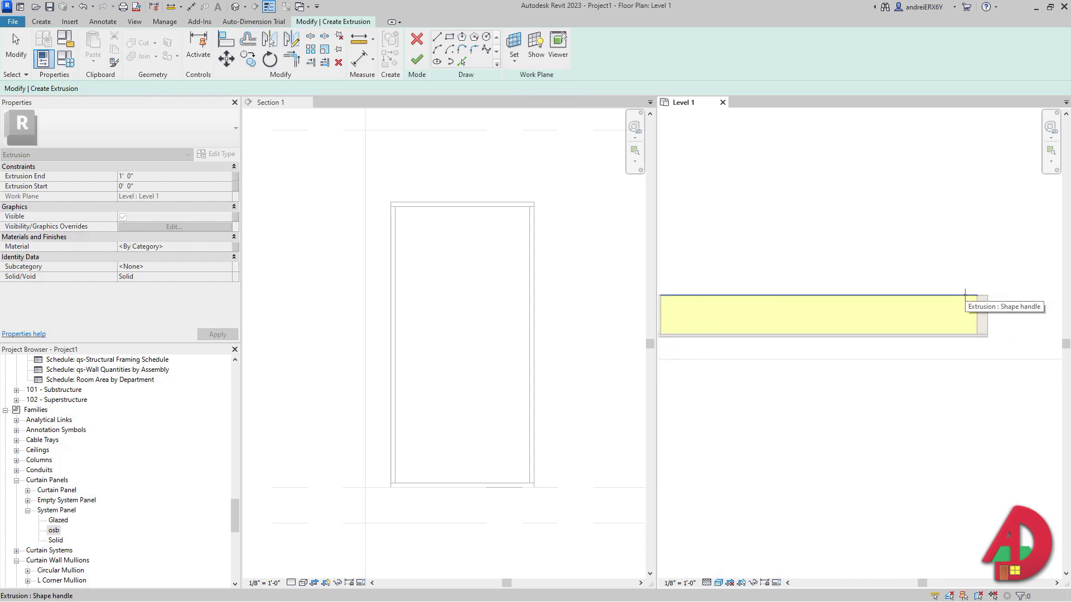
click(963, 295)
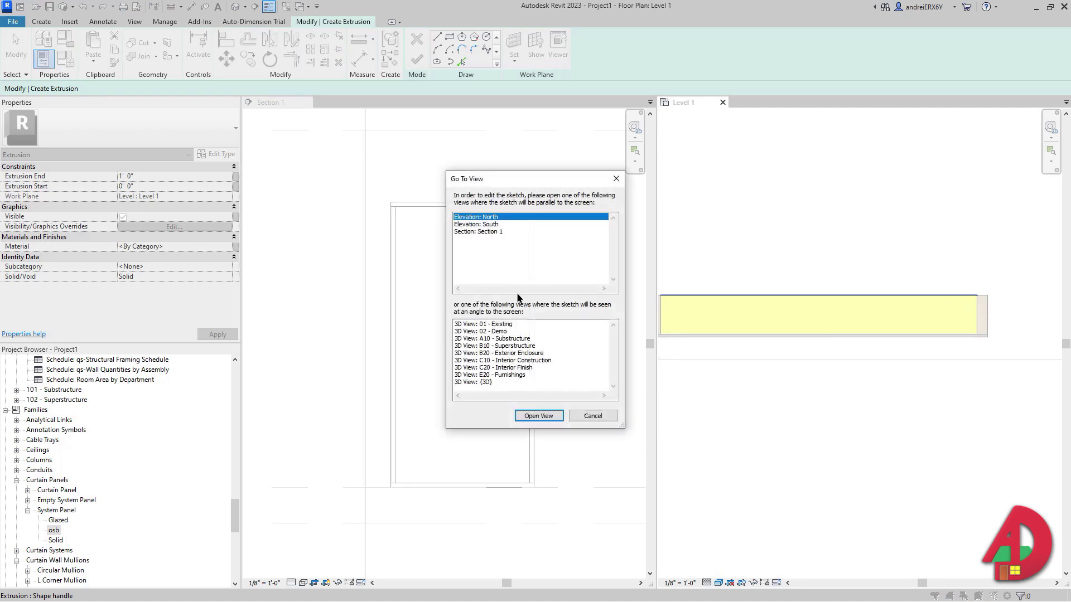
double_click(484, 233)
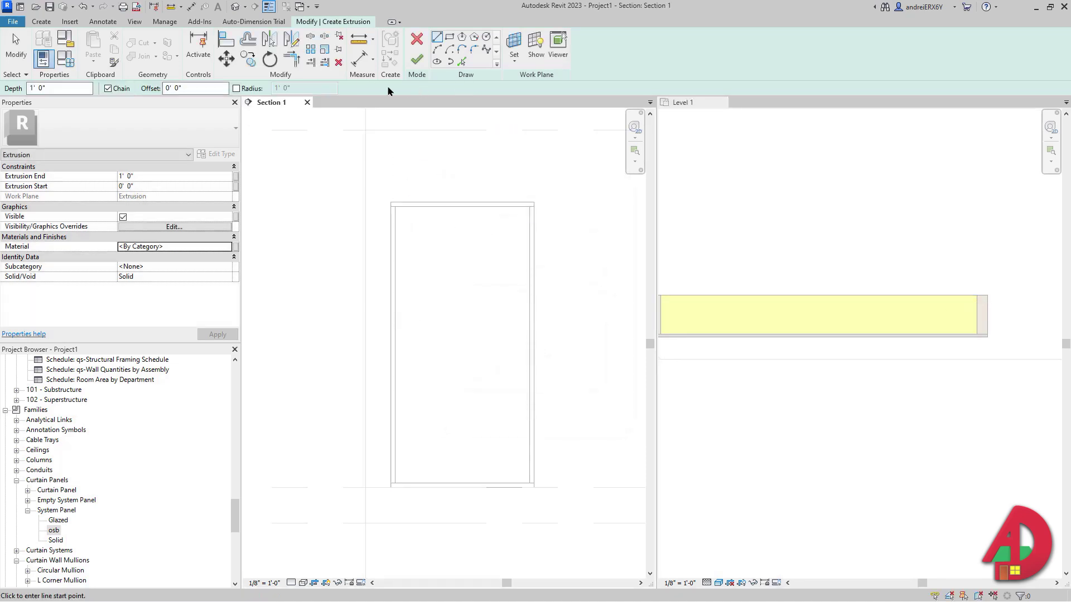
Sketch a rectangle 8' high between the opposite outer corners of the mullion frame
click(450, 37)
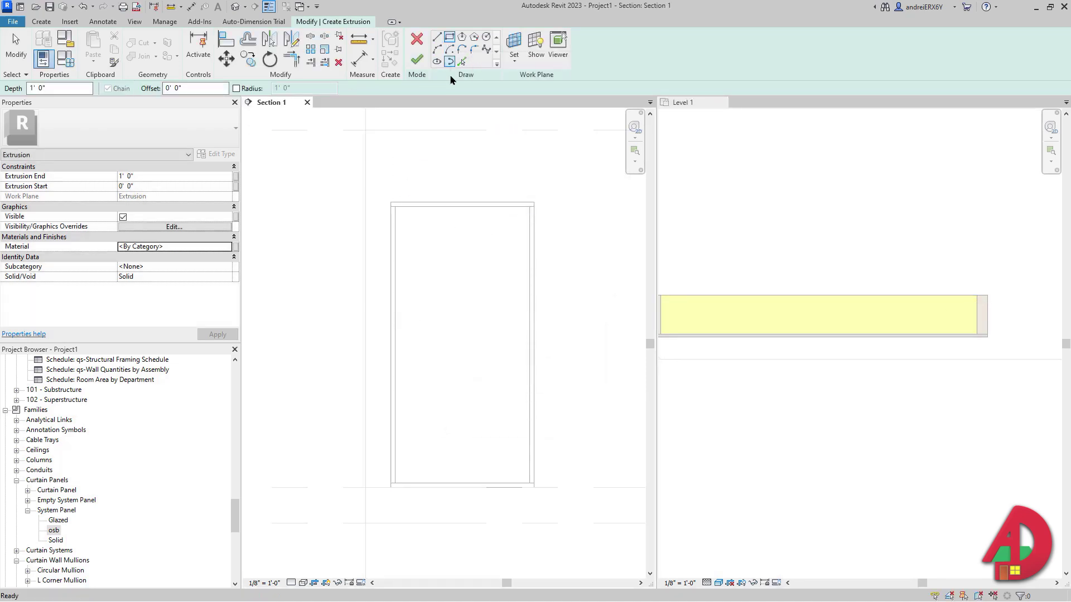
scroll(396, 214, up, 1)
click(391, 201)
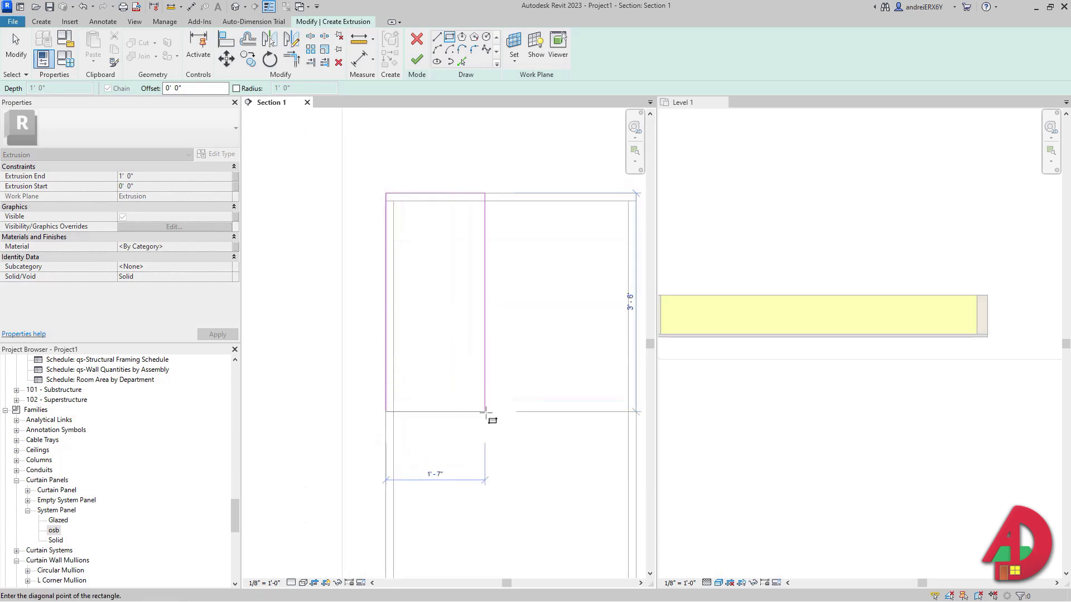
scroll(502, 373, up, 2)
click(531, 373)
scroll(519, 357, down, 2)
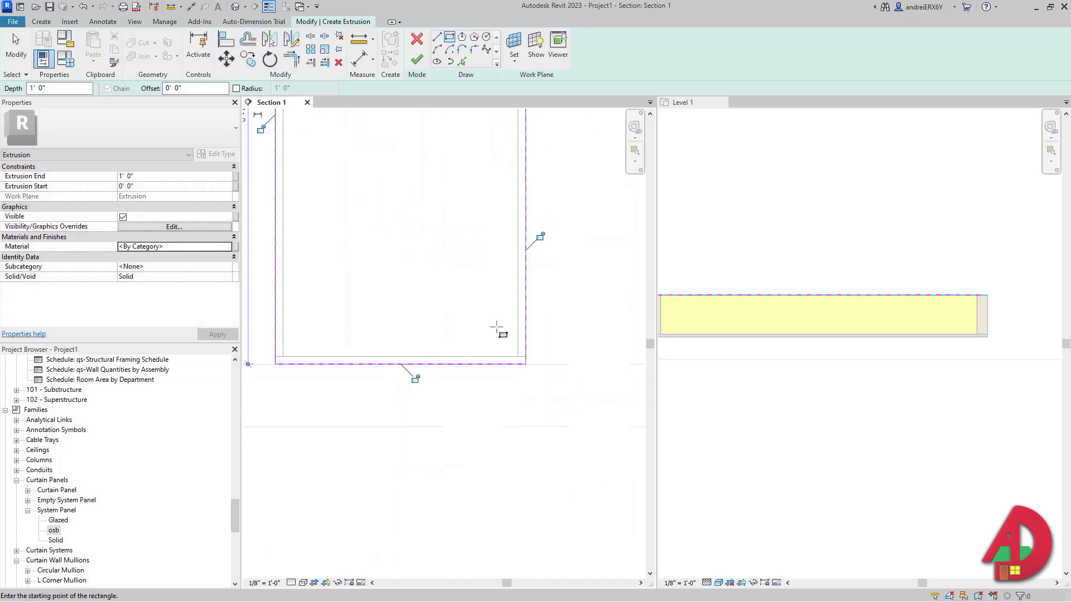
Lock all four sides of the new rectangle to the outer edges of the mullion frame
scroll(558, 399, down, 1)
click(566, 369)
click(457, 496)
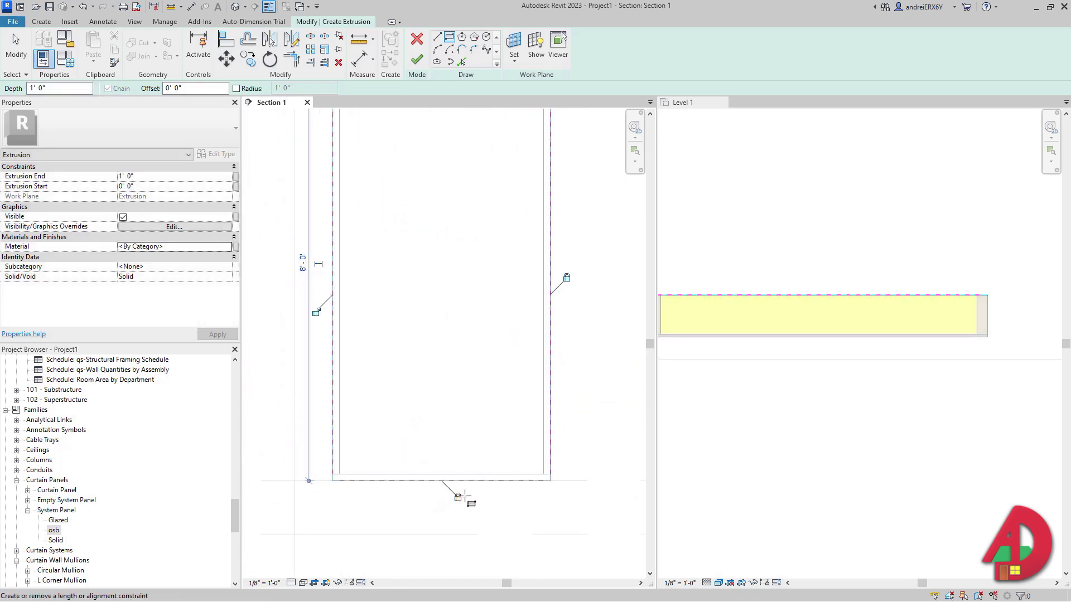
click(316, 314)
middle_drag(424, 218, 419, 363)
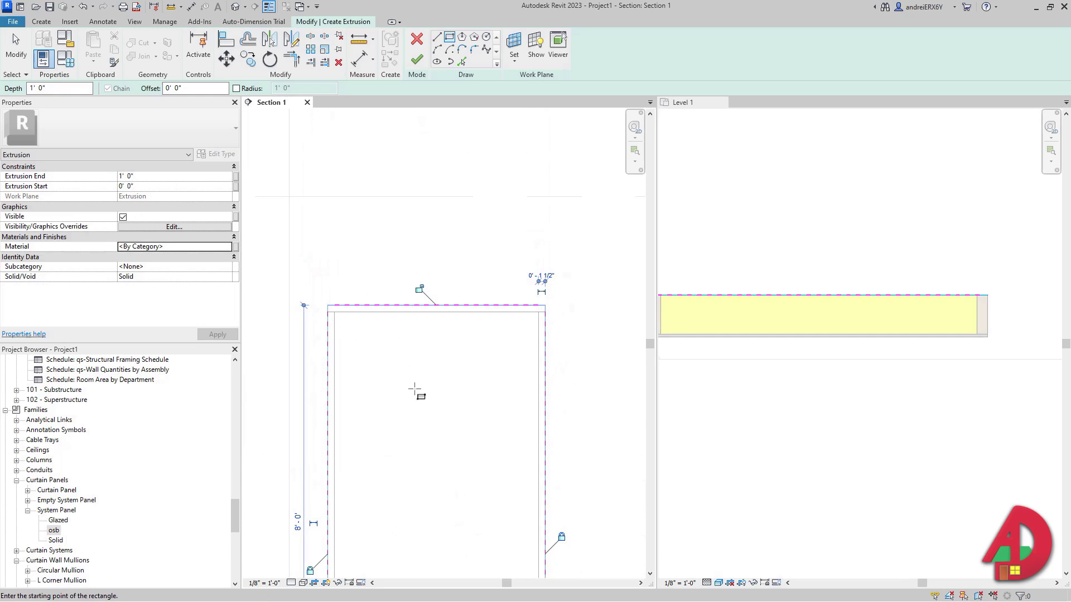
click(423, 289)
Set the extrusion end to 0' 0 11/256" and finish the extrusion with the Oriented Strand Board material added from AEC Materials
click(169, 176)
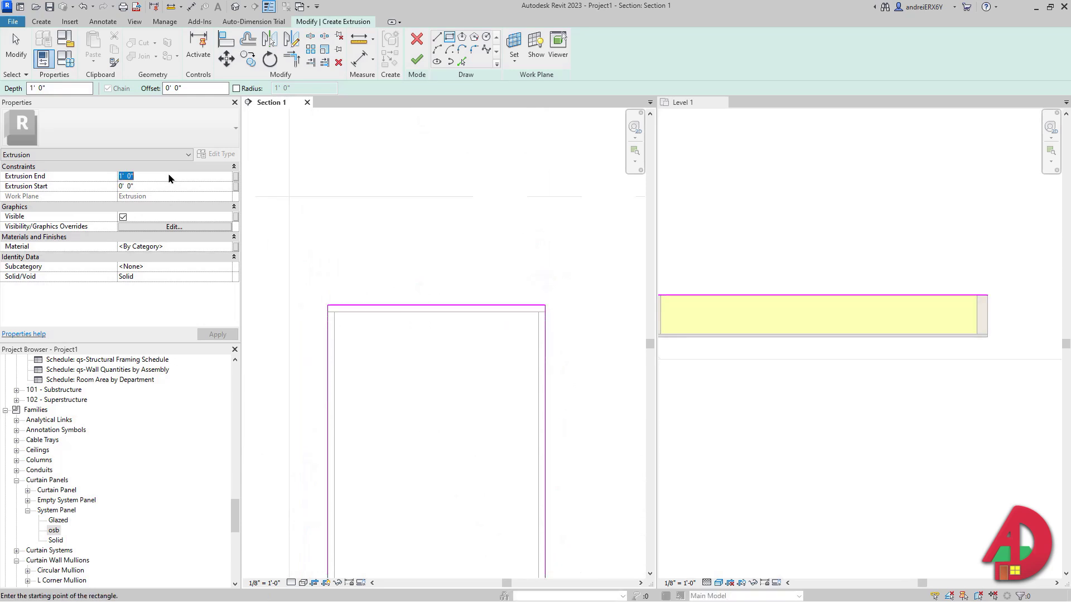
text(7)
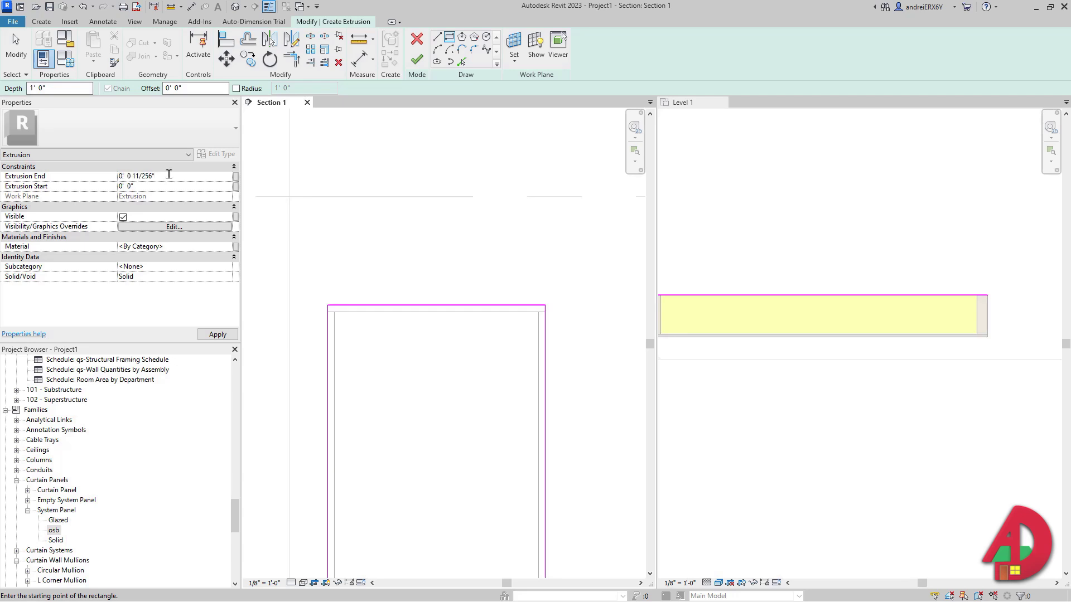
click(222, 247)
click(230, 246)
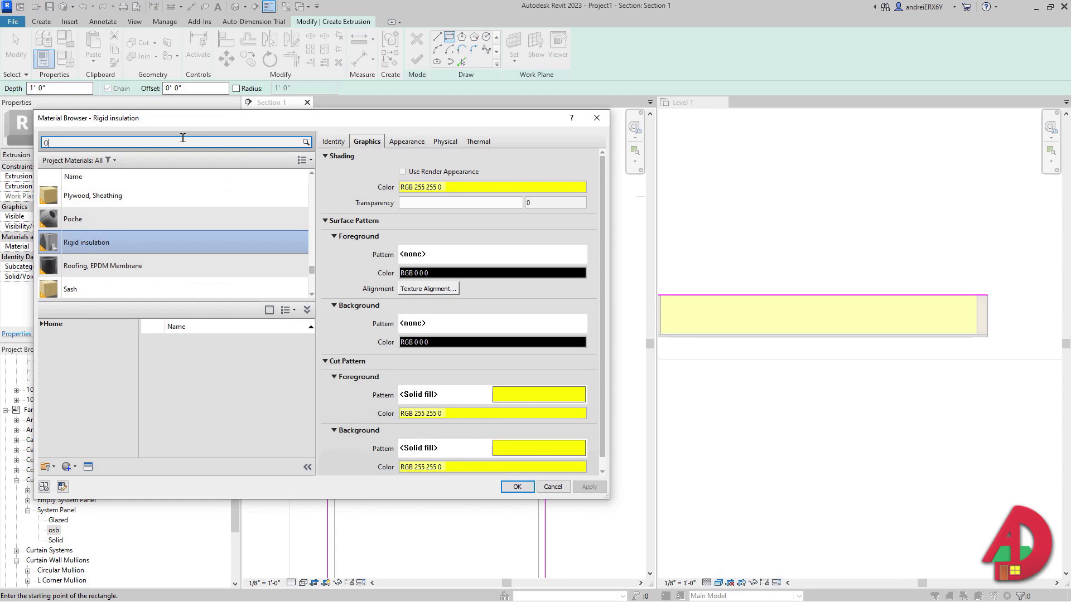
mouse_move(287, 350)
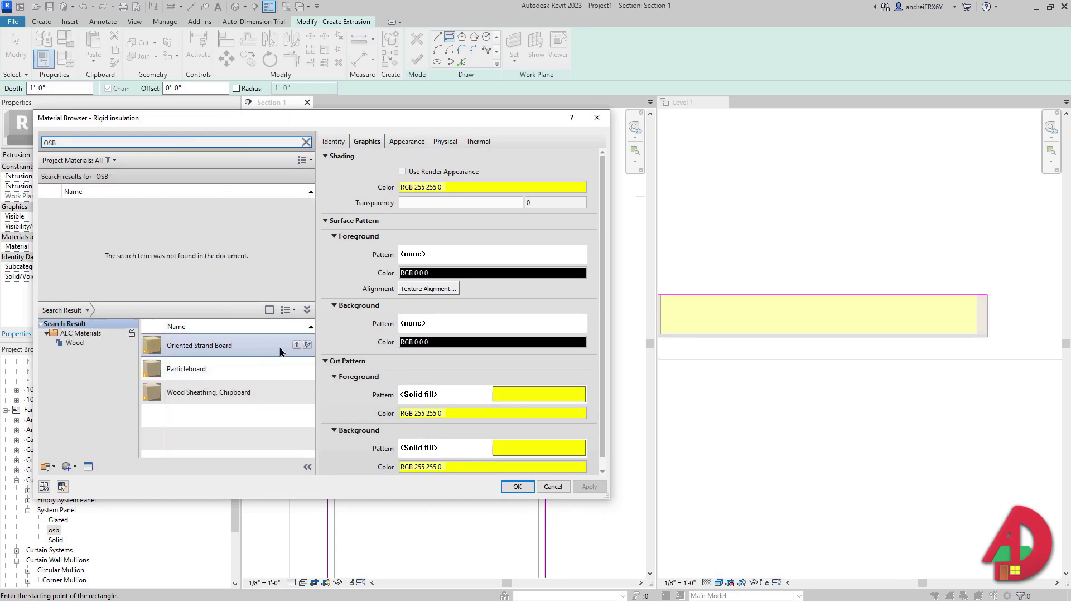
click(297, 345)
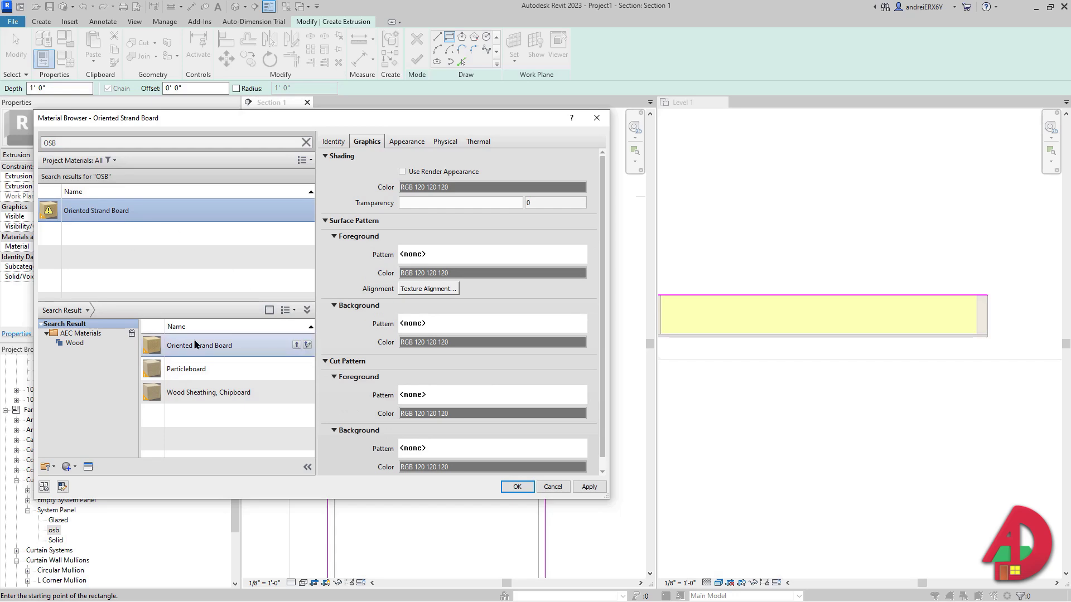
double_click(124, 216)
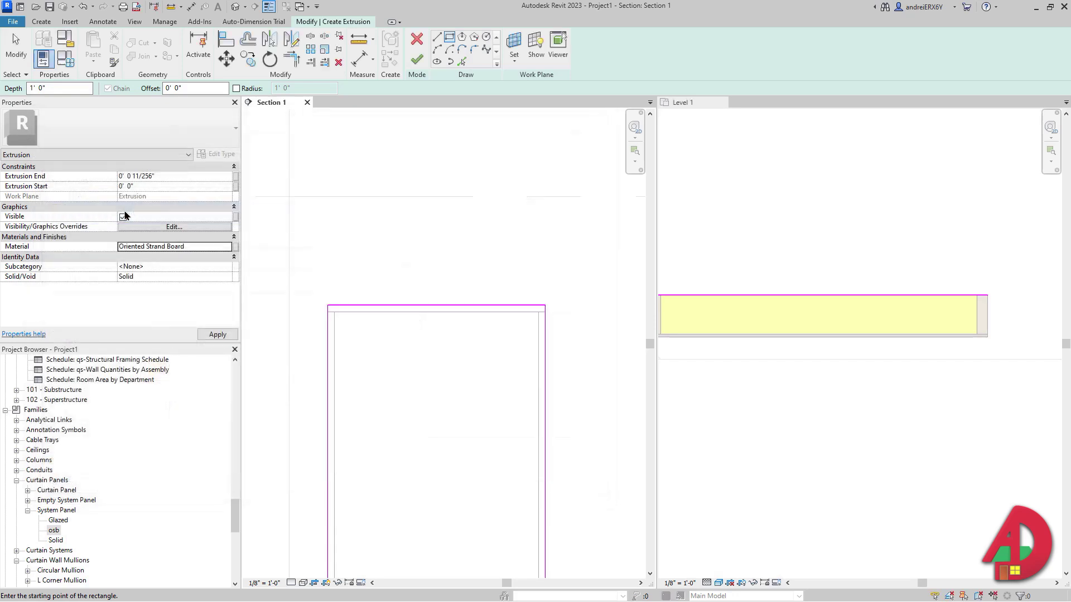
click(417, 59)
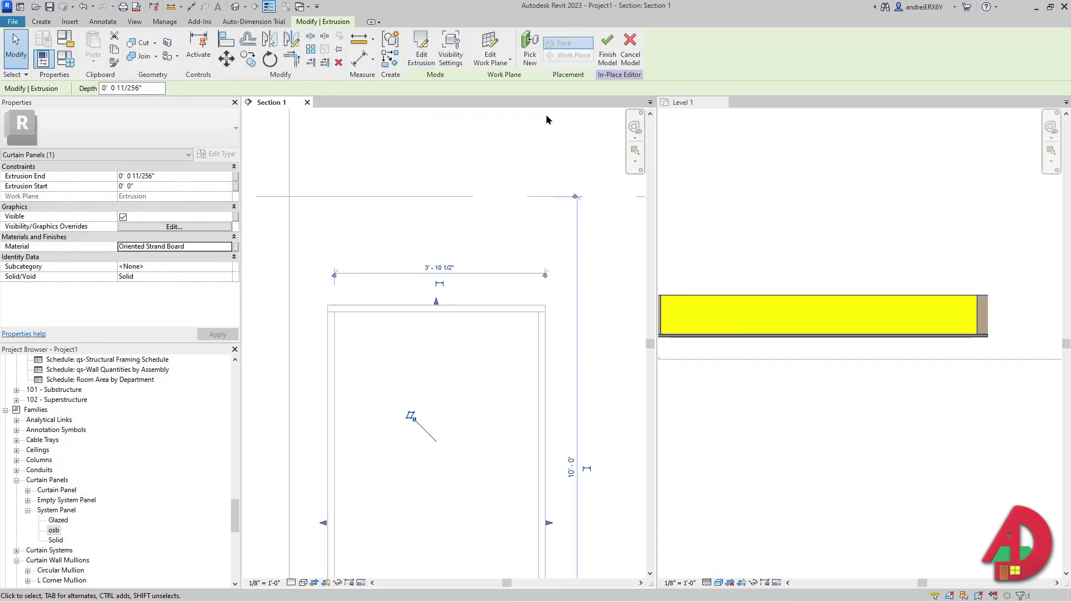
Set the second OSB sheet's extrusion end to 0' 0 7/16"
click(171, 178)
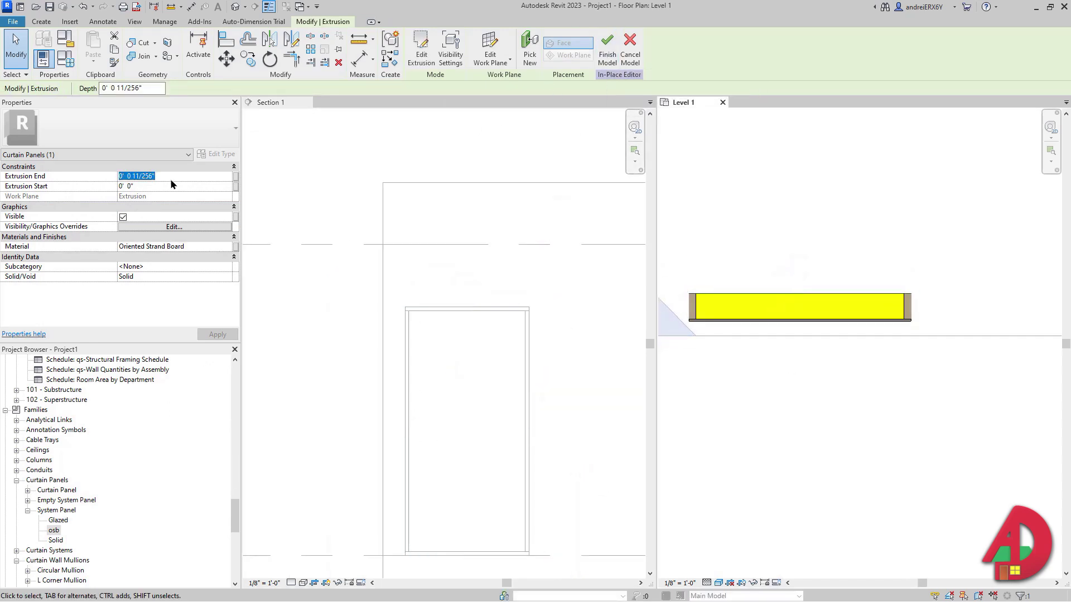
text(7/161)
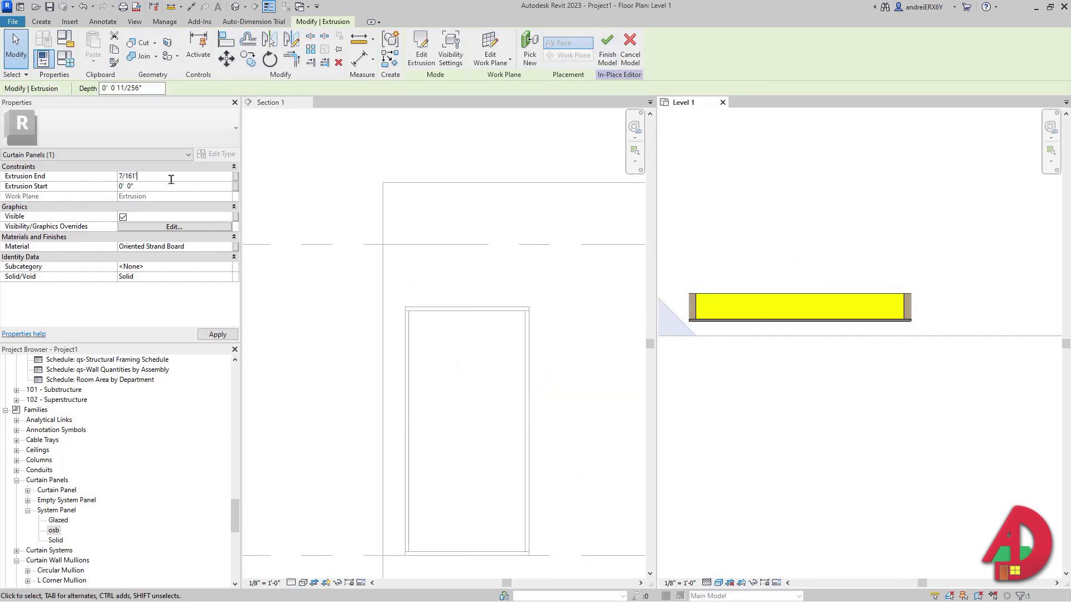
key(Return)
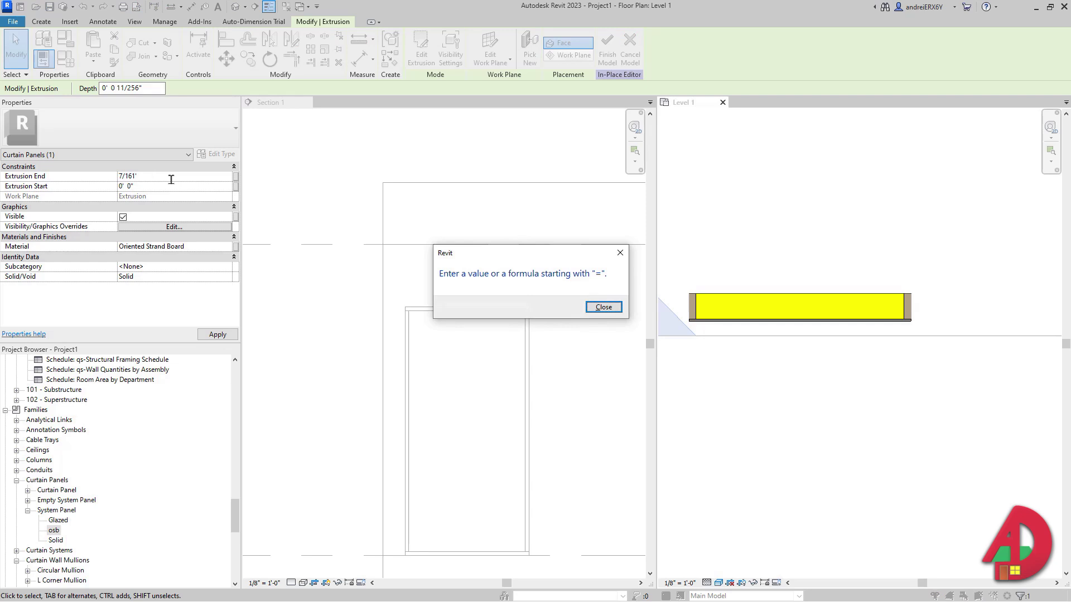
key(Return)
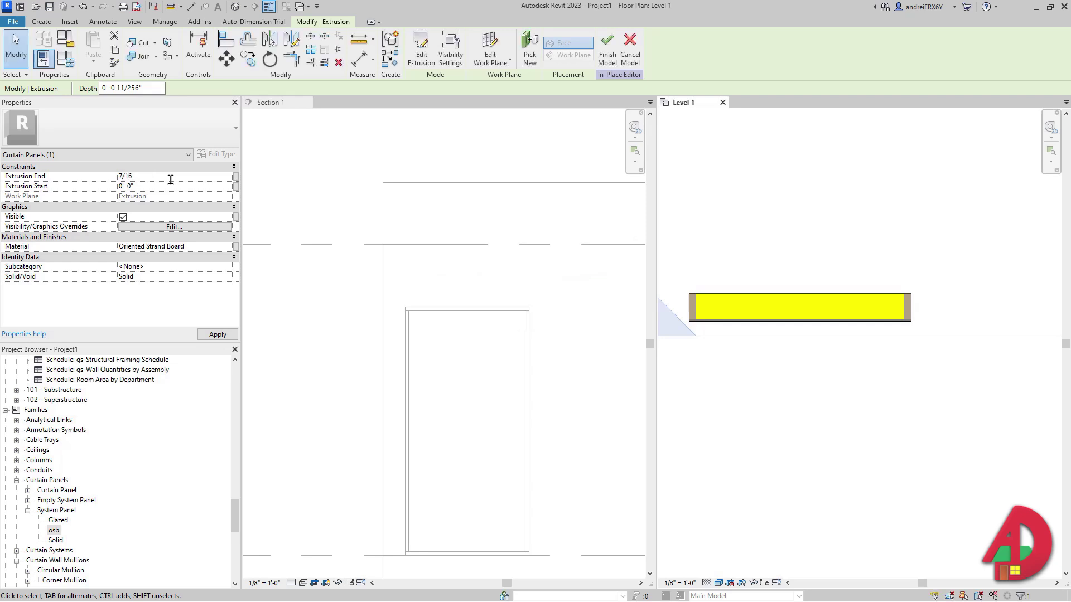
key(Return)
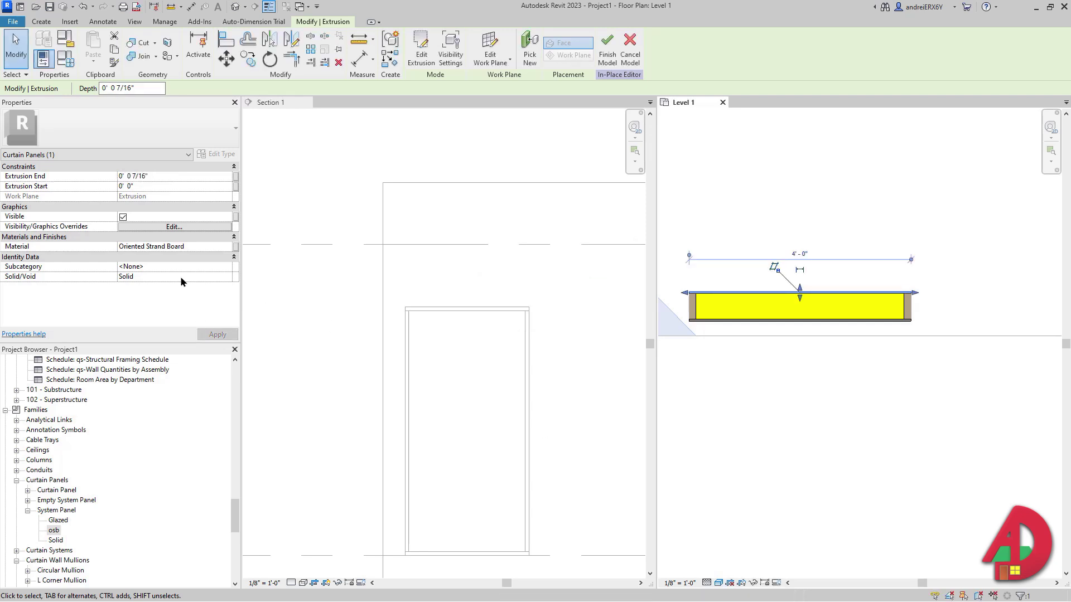
Assign the Oriented Strand Board material to the original sheet on the insulation's opposite face and finish the in-place panel model
scroll(738, 327, up, 3)
click(728, 321)
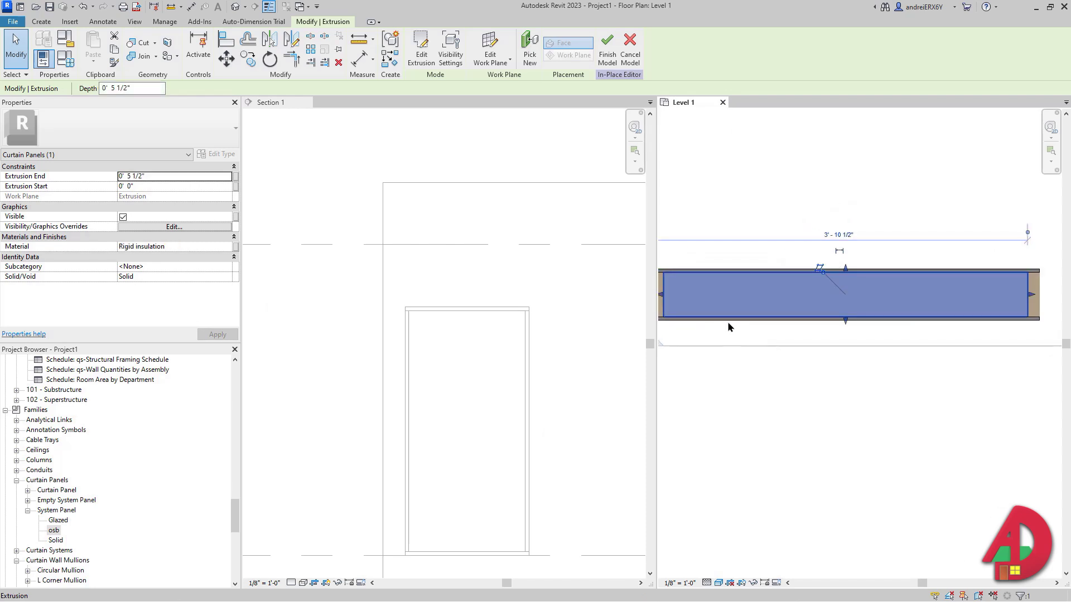
key(Escape)
click(727, 324)
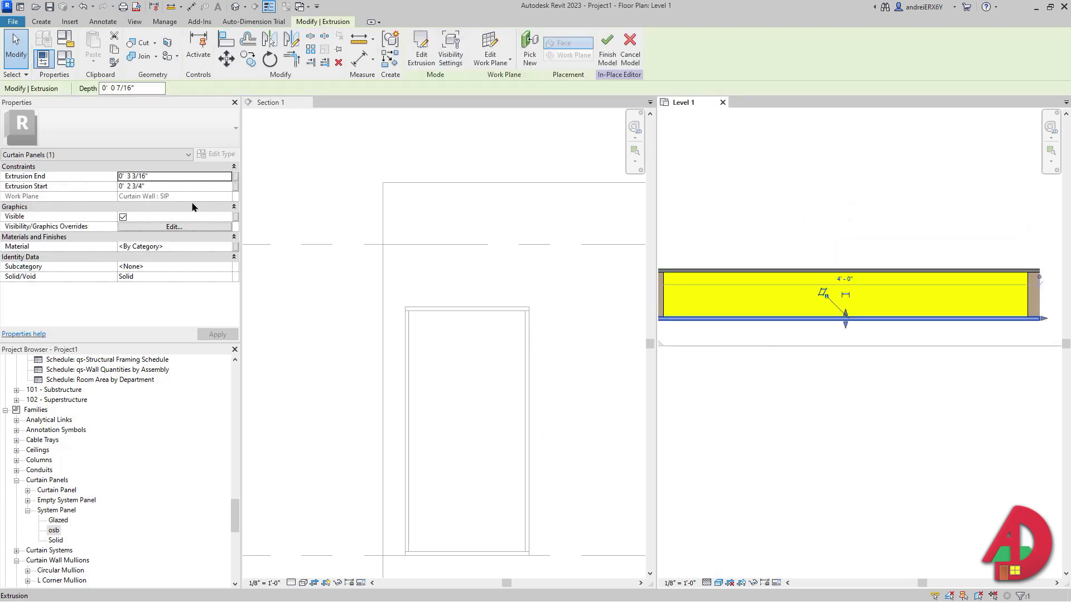
click(217, 246)
click(229, 246)
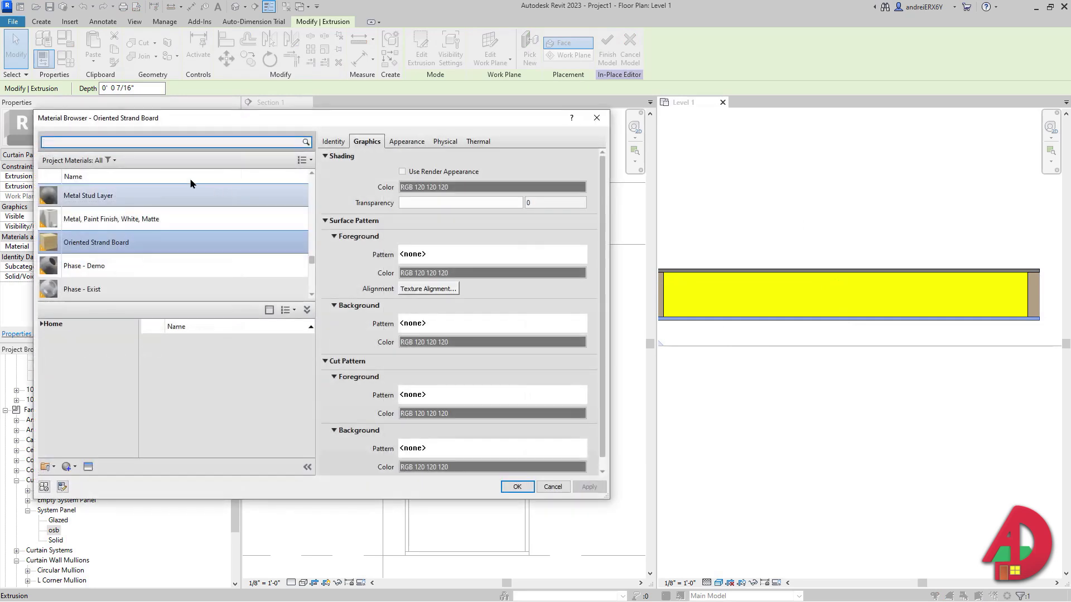
double_click(83, 243)
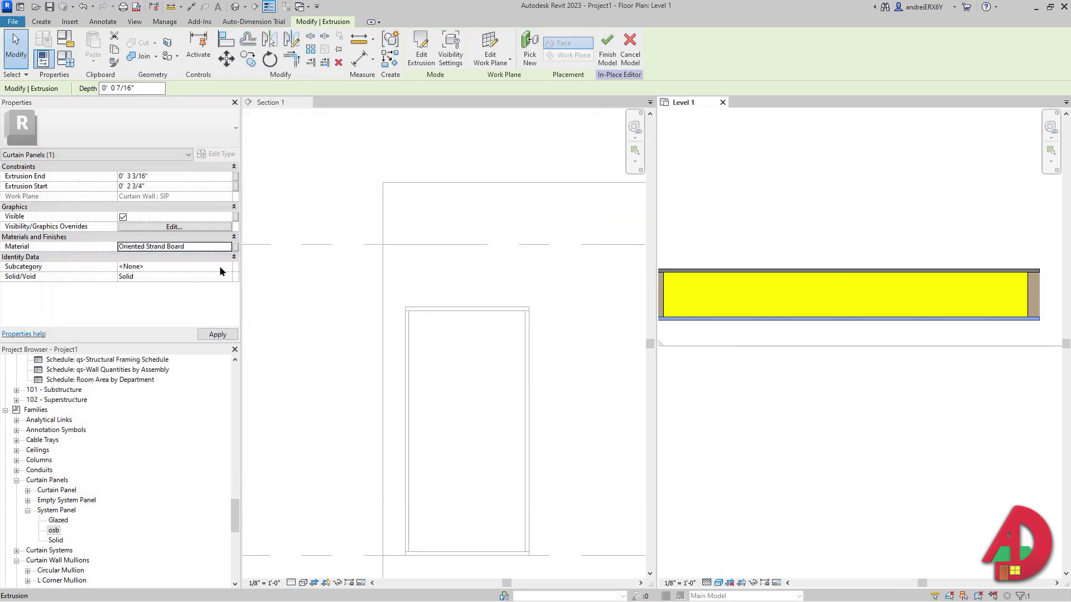
scroll(704, 140, down, 2)
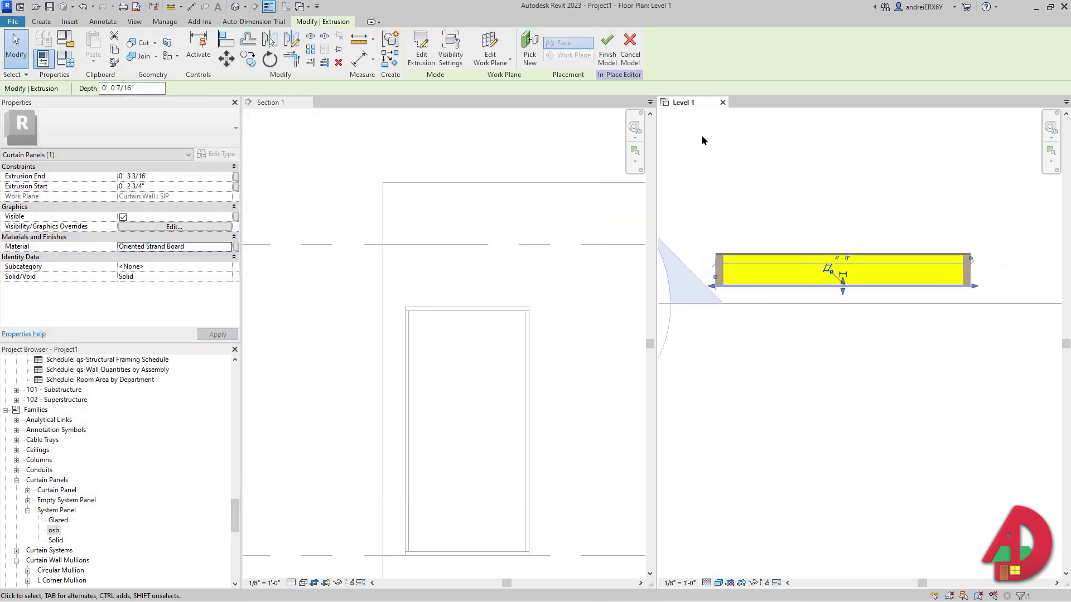
click(602, 66)
Copy the SIP curtain wall from its start point to its far endpoint, 4' along the Level 1 plan
click(781, 270)
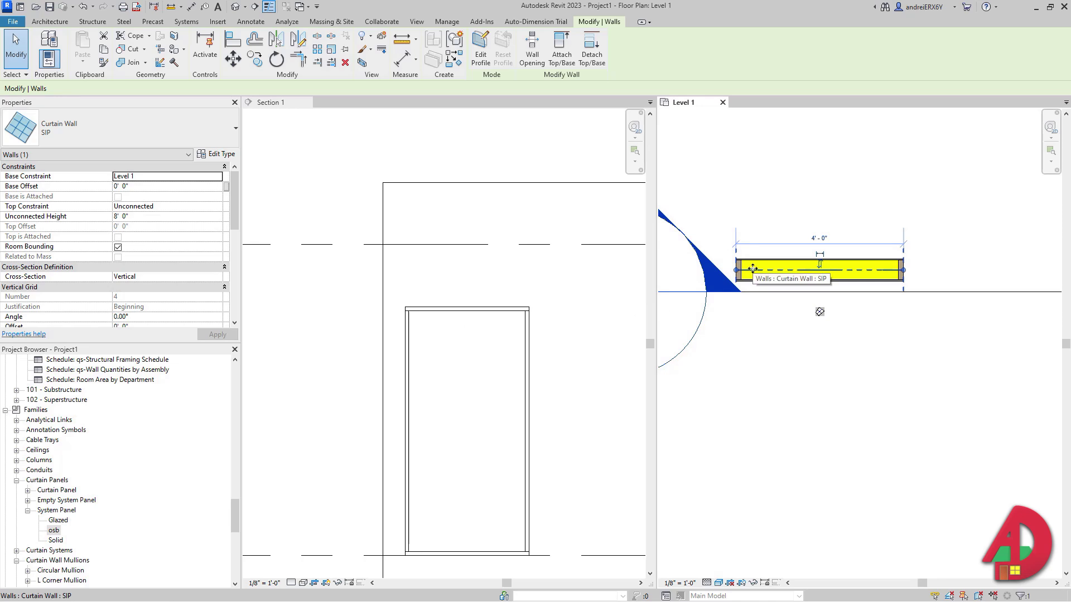
key(c)
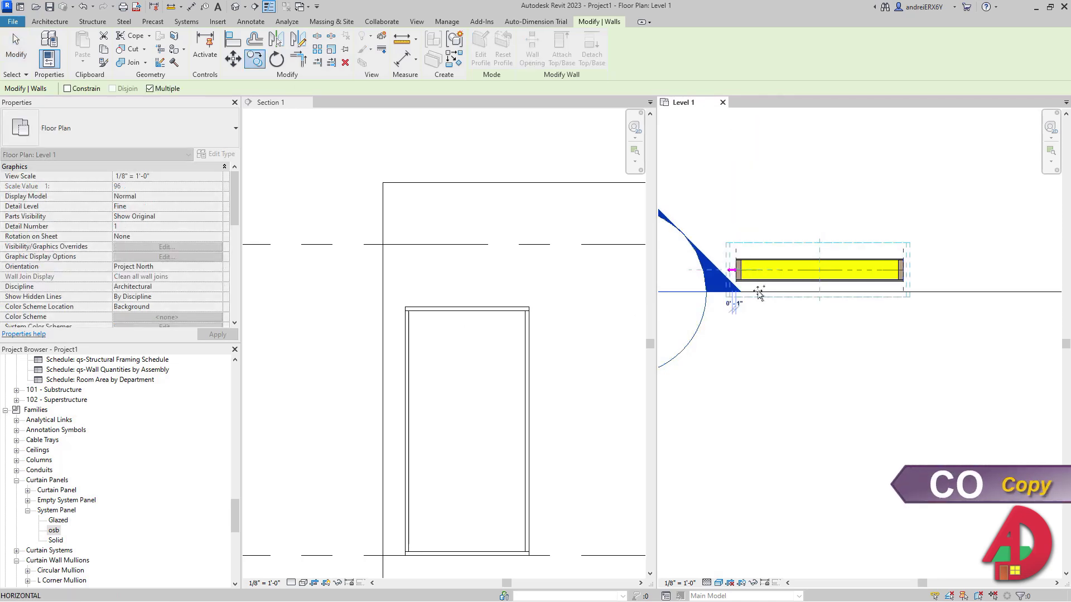
click(736, 271)
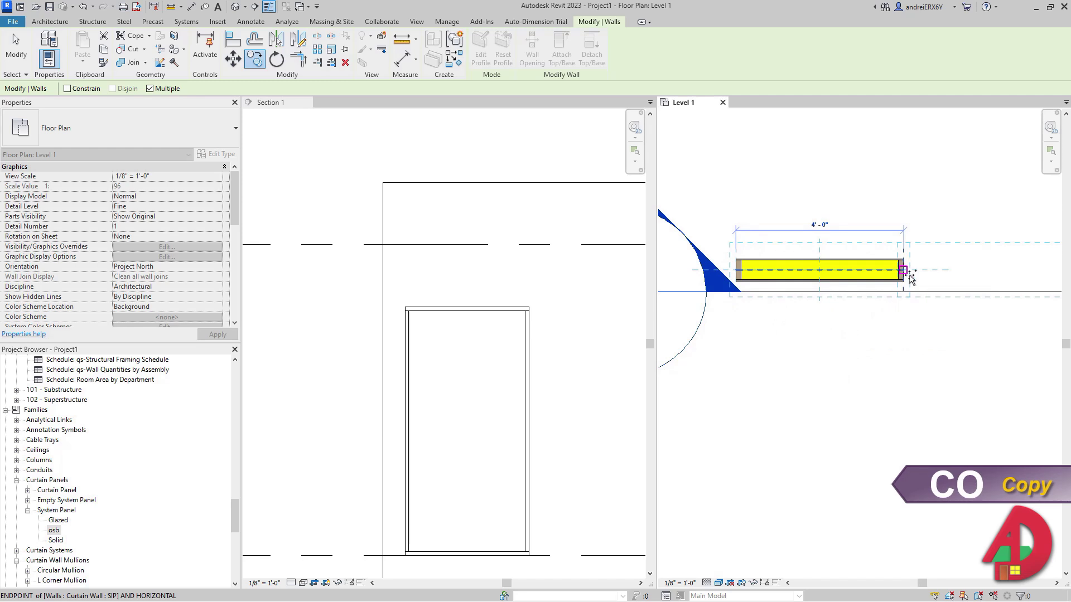
click(904, 271)
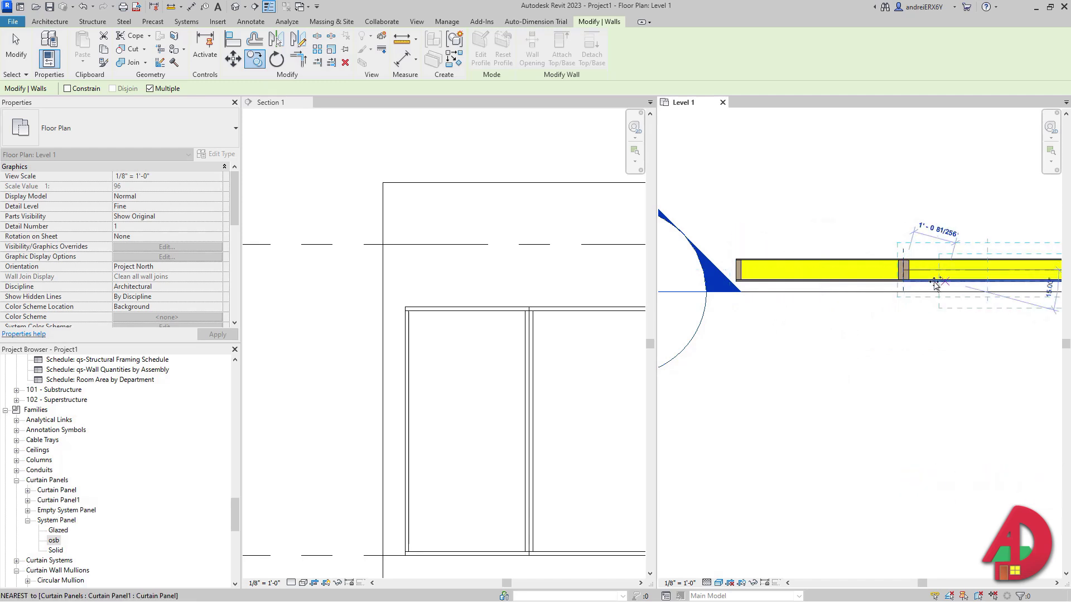
scroll(870, 284, down, 2)
middle_drag(920, 303, 871, 303)
key(Escape)
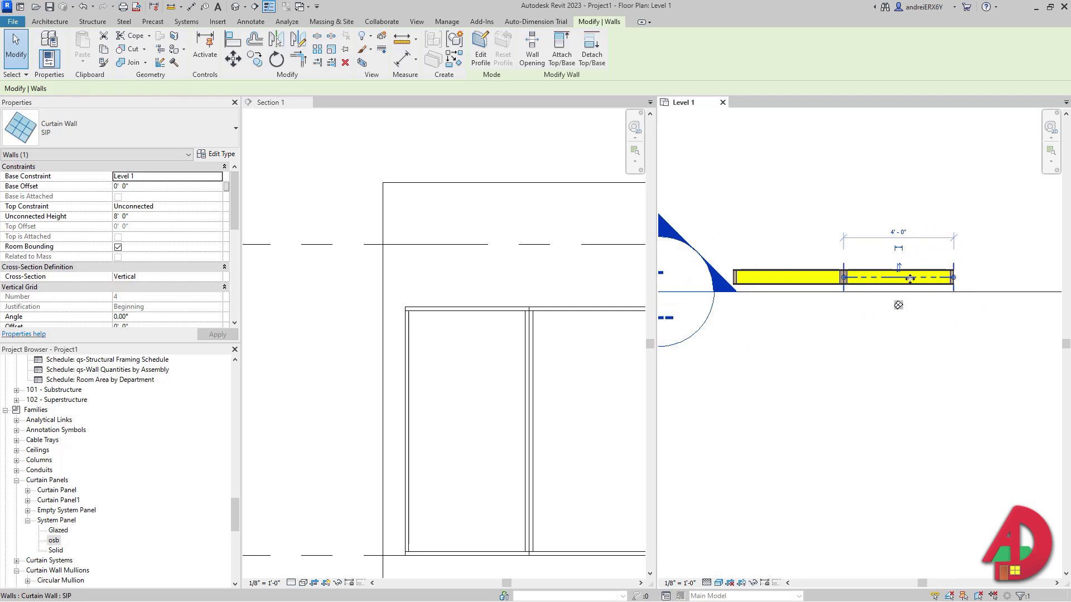
Delete the copied wall's in-place curtain panel and have it replaced with a system panel
scroll(911, 274, up, 3)
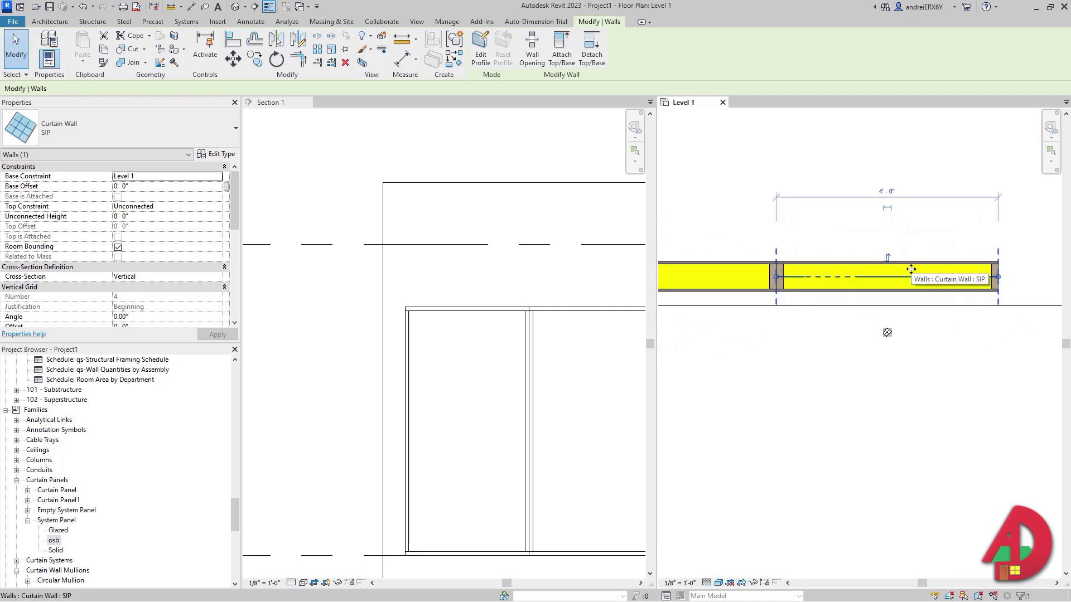
key(Tab)
click(910, 269)
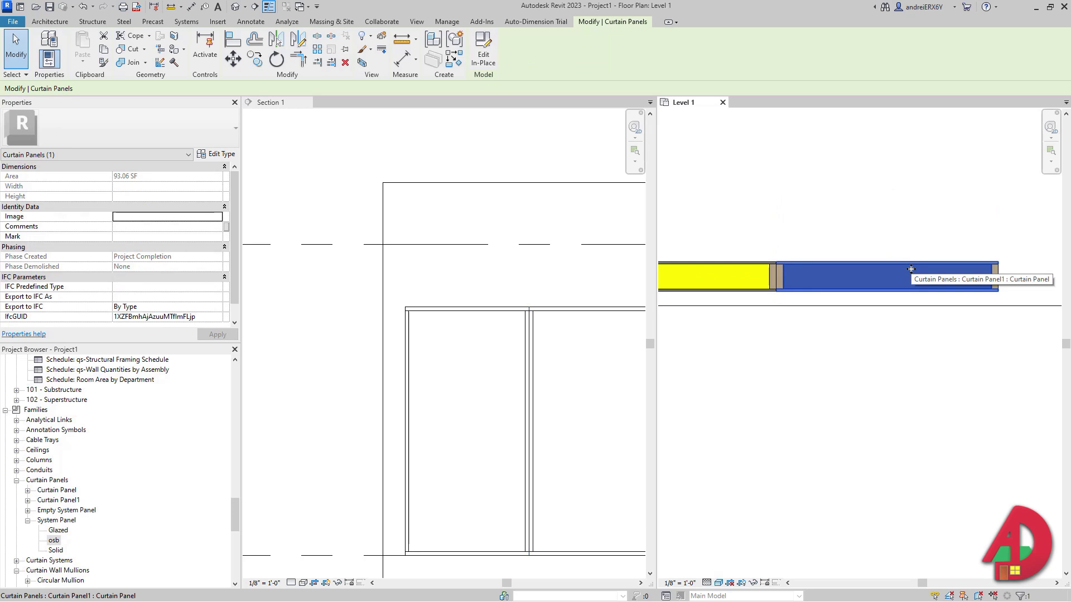
key(Delete)
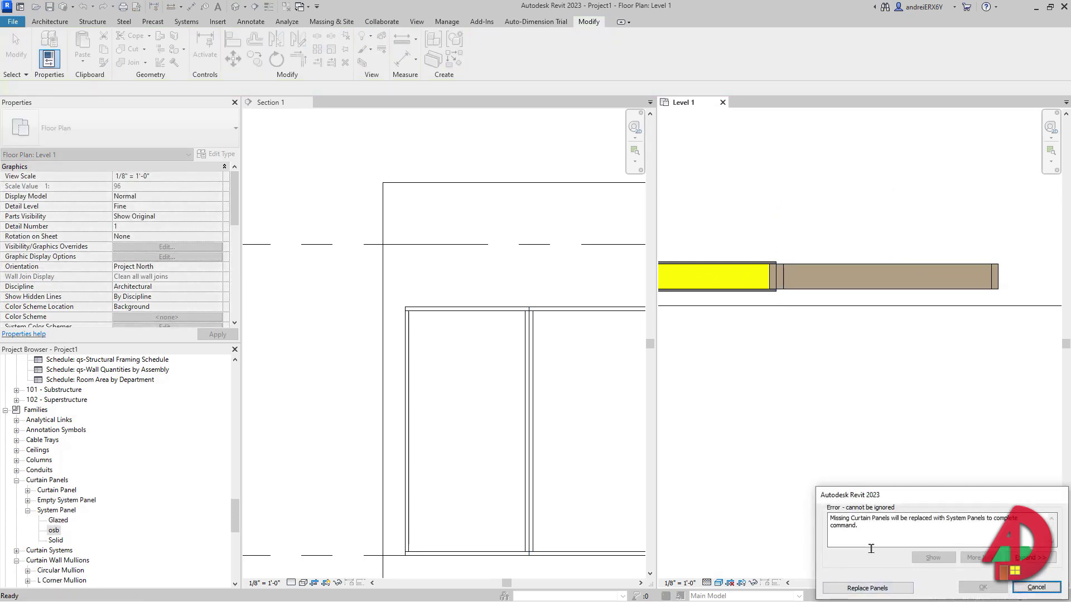
click(862, 589)
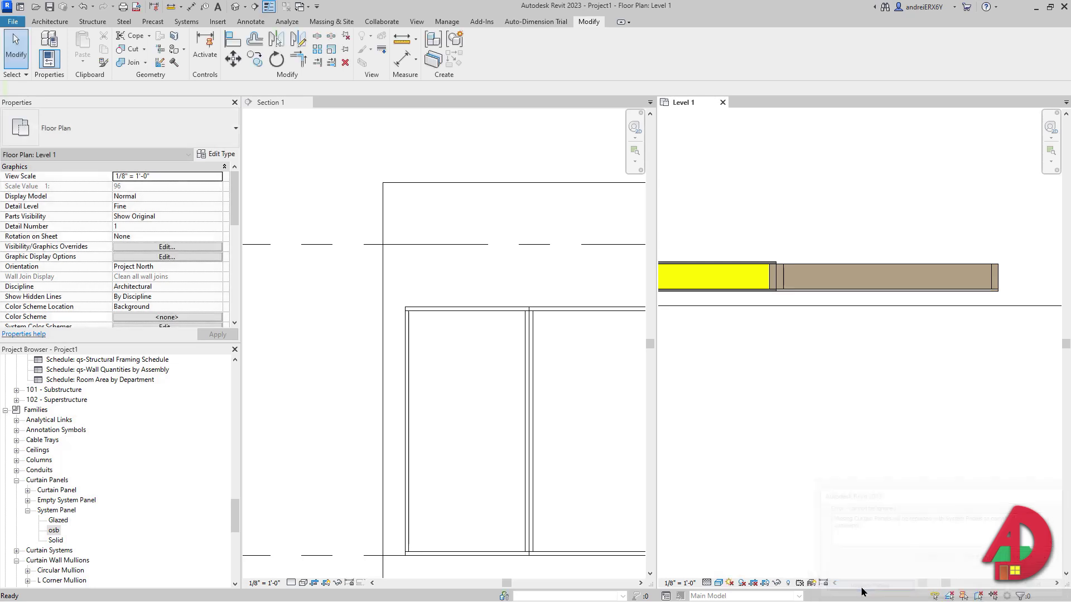
Edit the copied wall's profile in Section 1, adding a rectangular opening about 2'-2" wide by 1'-9" high in its upper half
click(814, 294)
scroll(815, 295, up, 2)
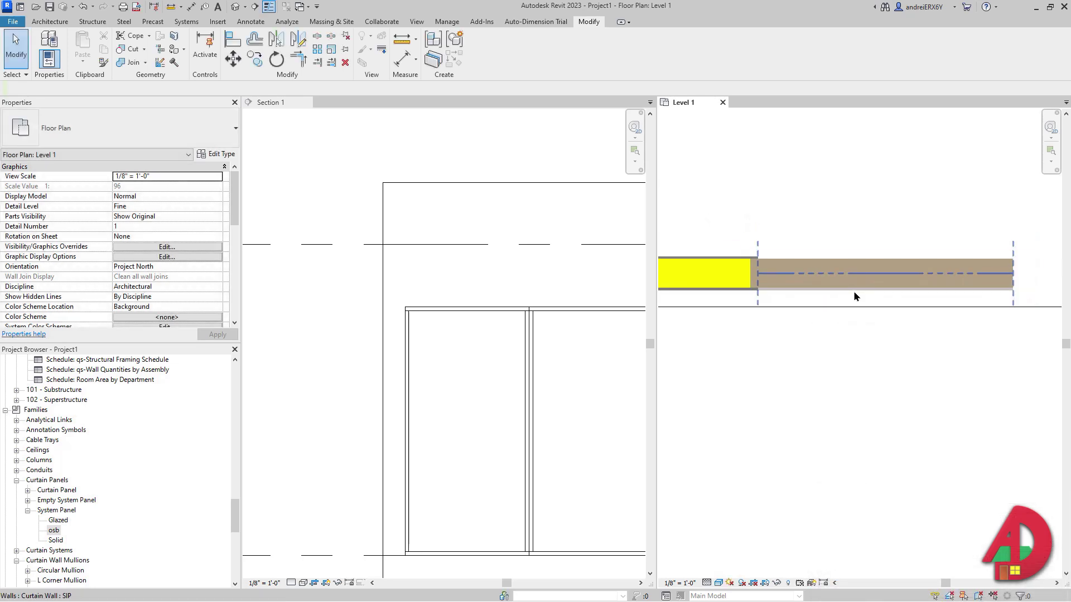
click(808, 295)
click(481, 56)
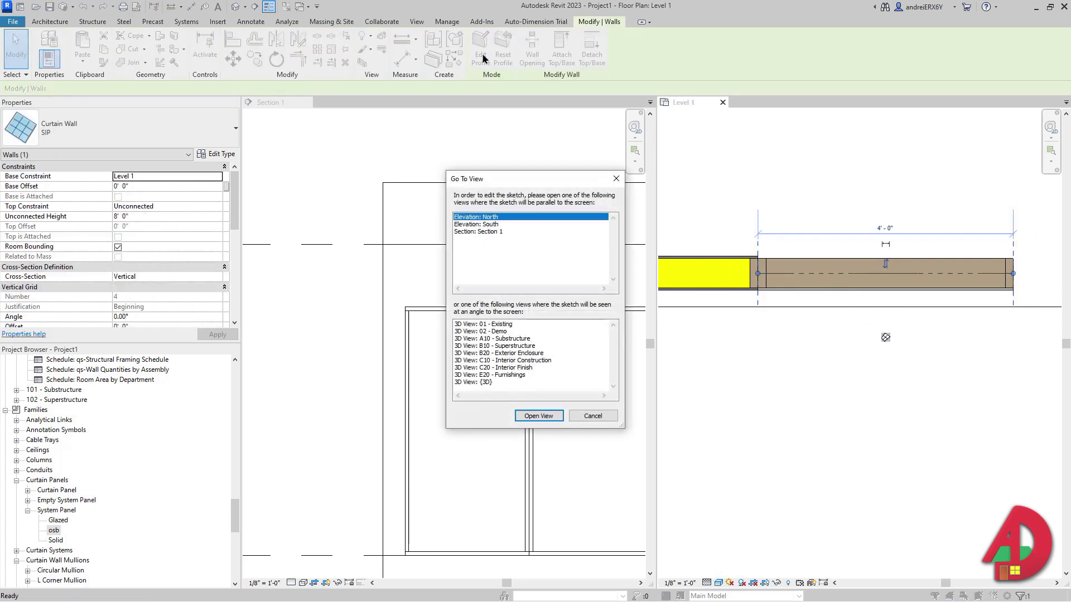
double_click(471, 231)
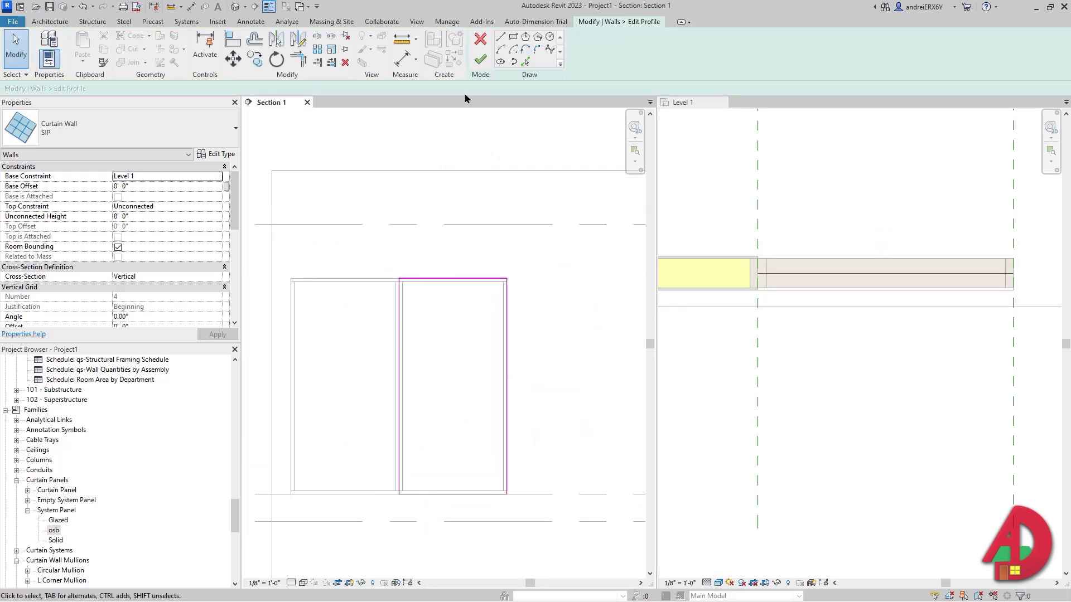
click(513, 37)
scroll(434, 374, up, 1)
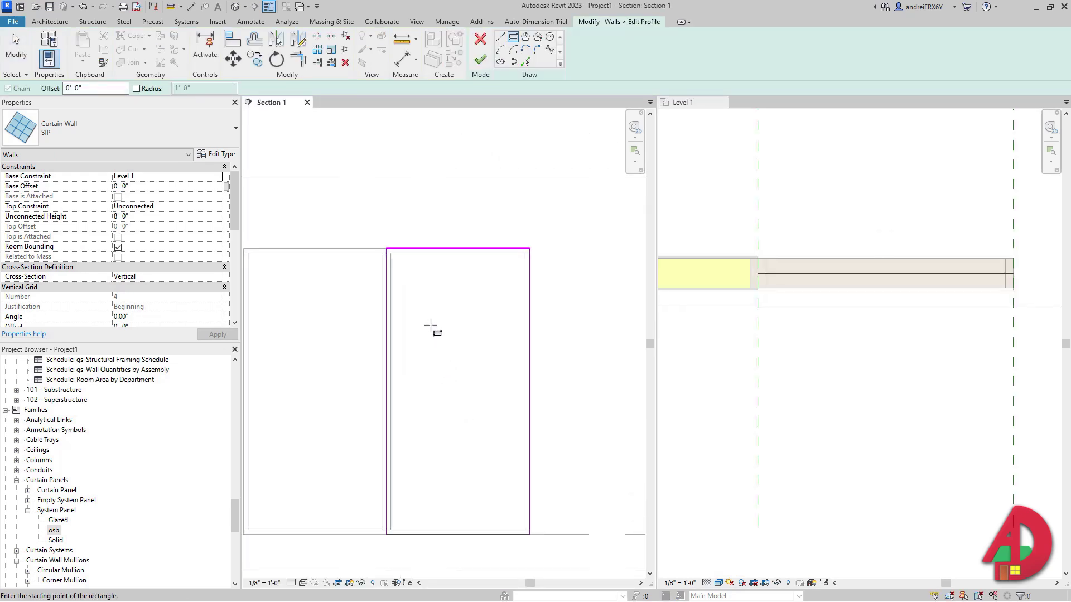
click(416, 296)
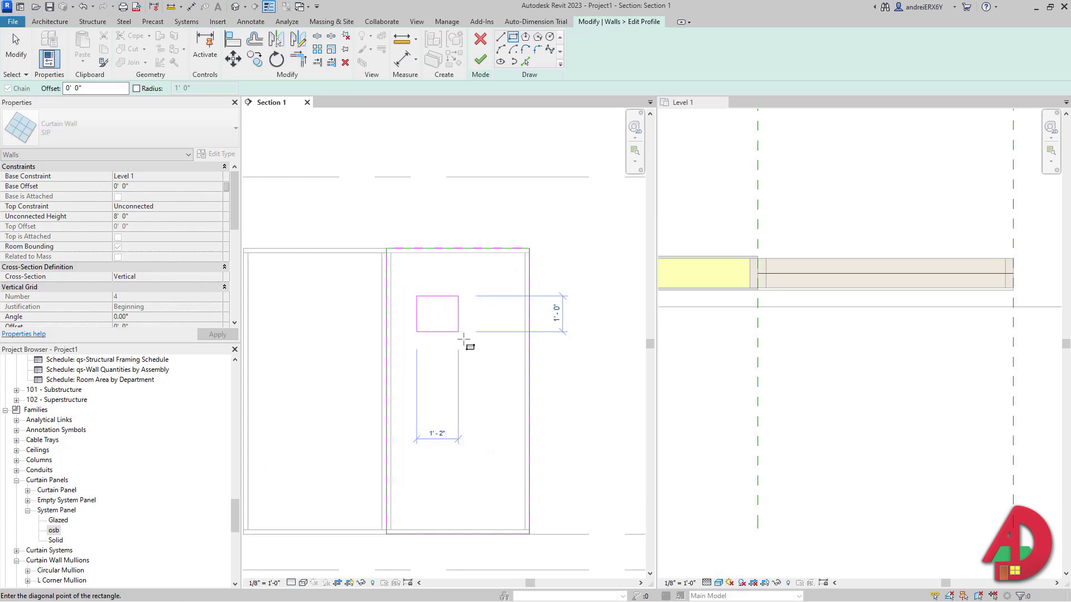
click(494, 359)
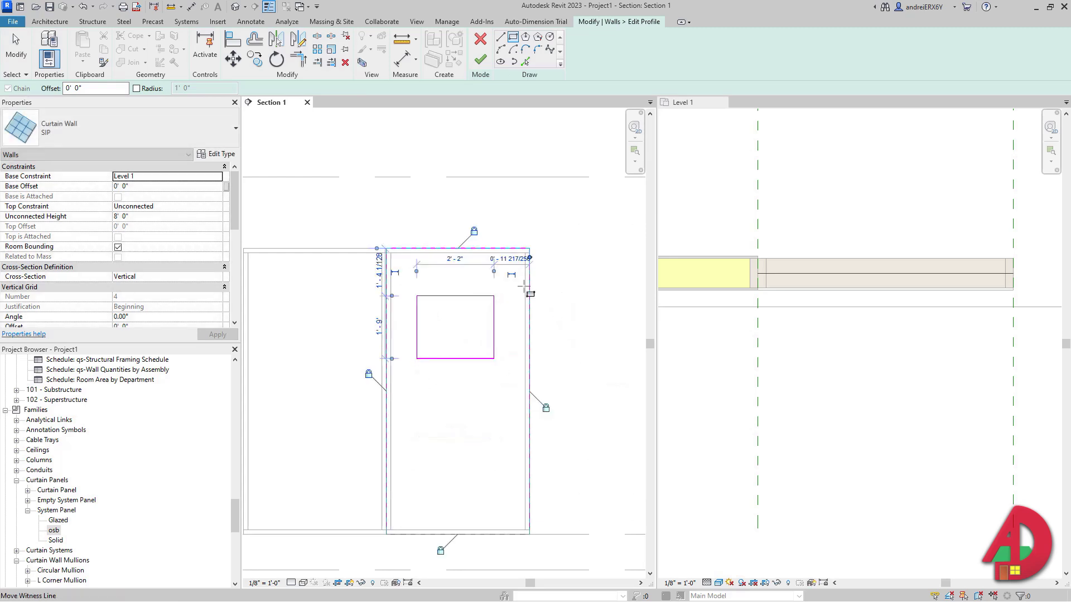
click(483, 61)
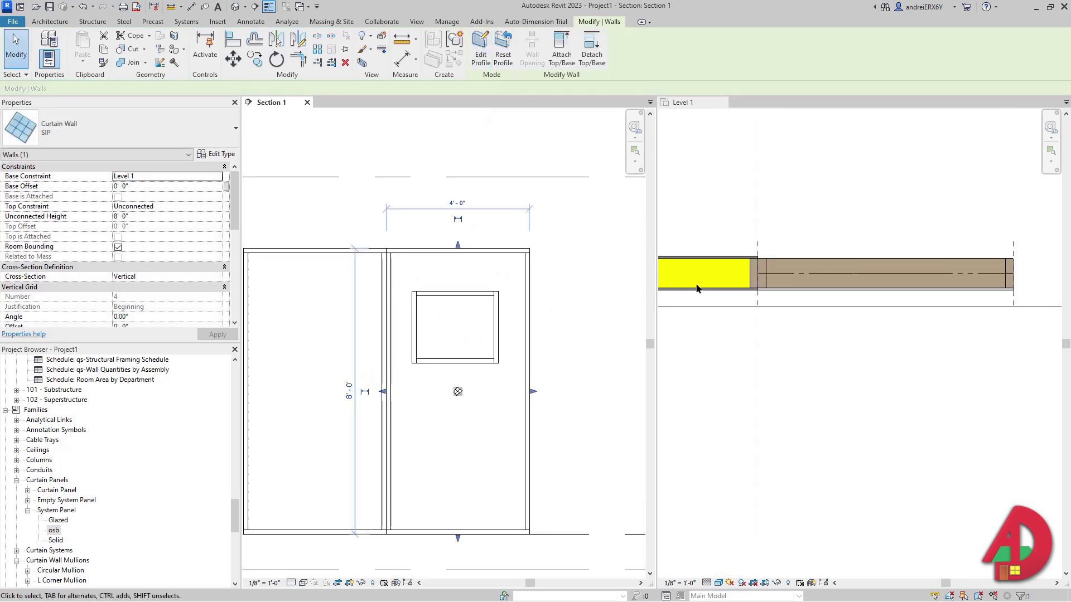
Toggle the joins at both ends of the opening's top and bottom mullions so they run continuously past the side mullions
click(442, 300)
scroll(448, 291, up, 3)
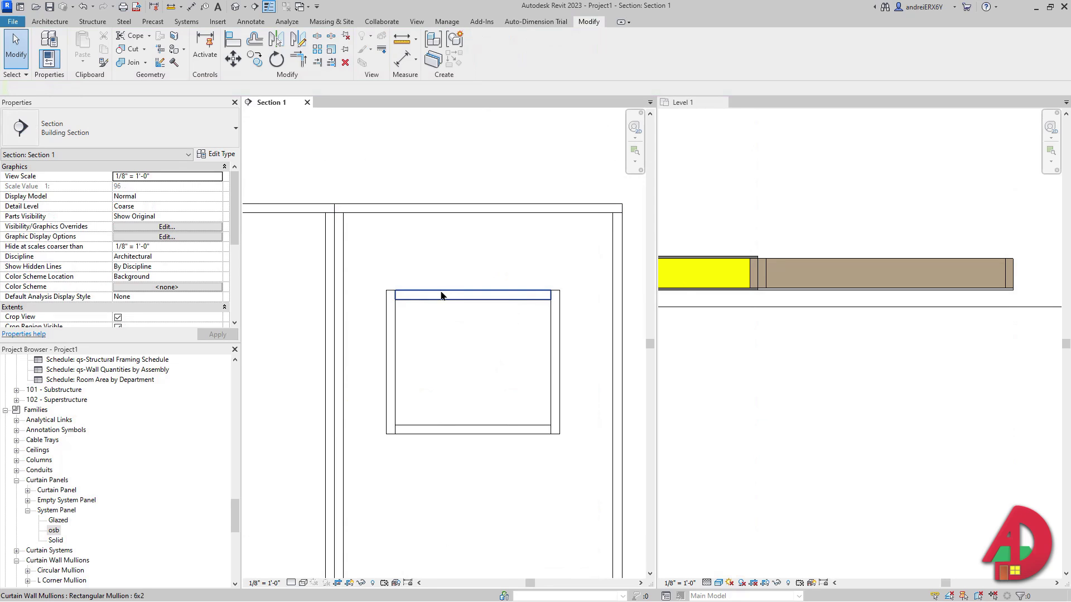
scroll(441, 296, down, 3)
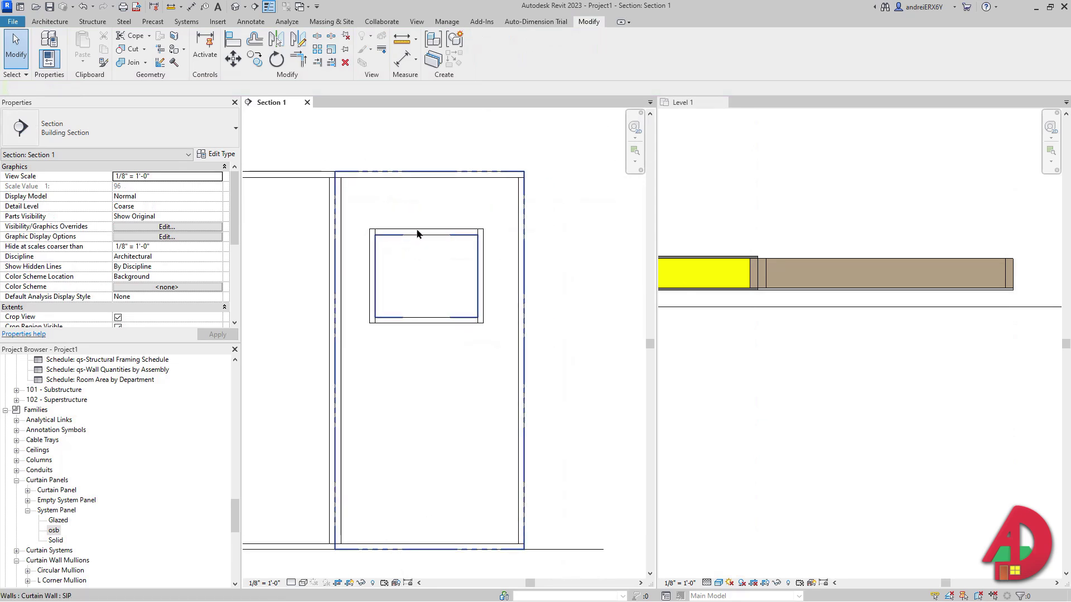
click(418, 234)
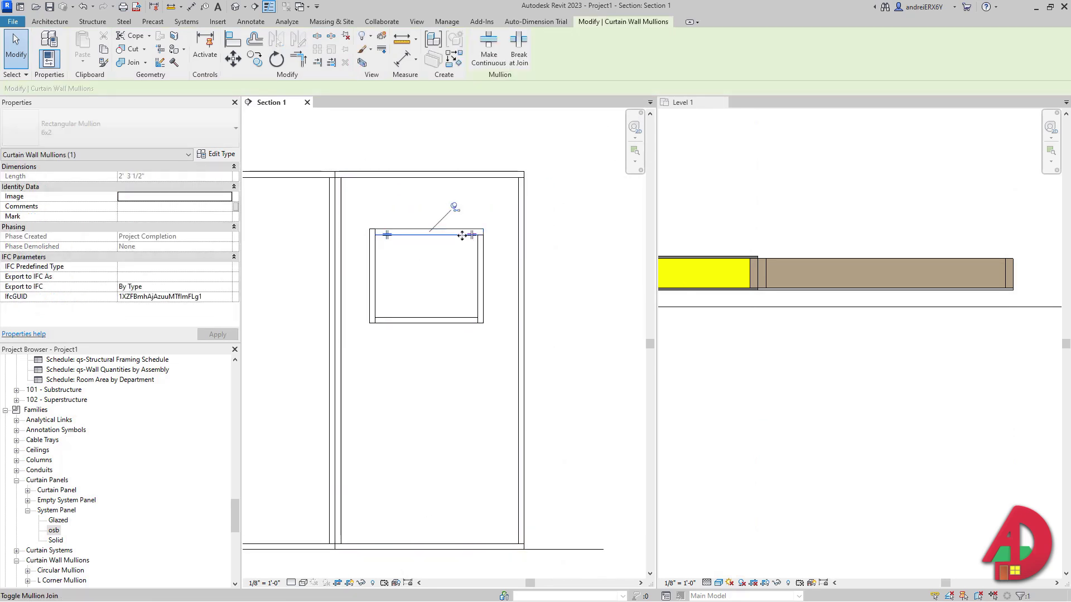
click(471, 235)
click(387, 235)
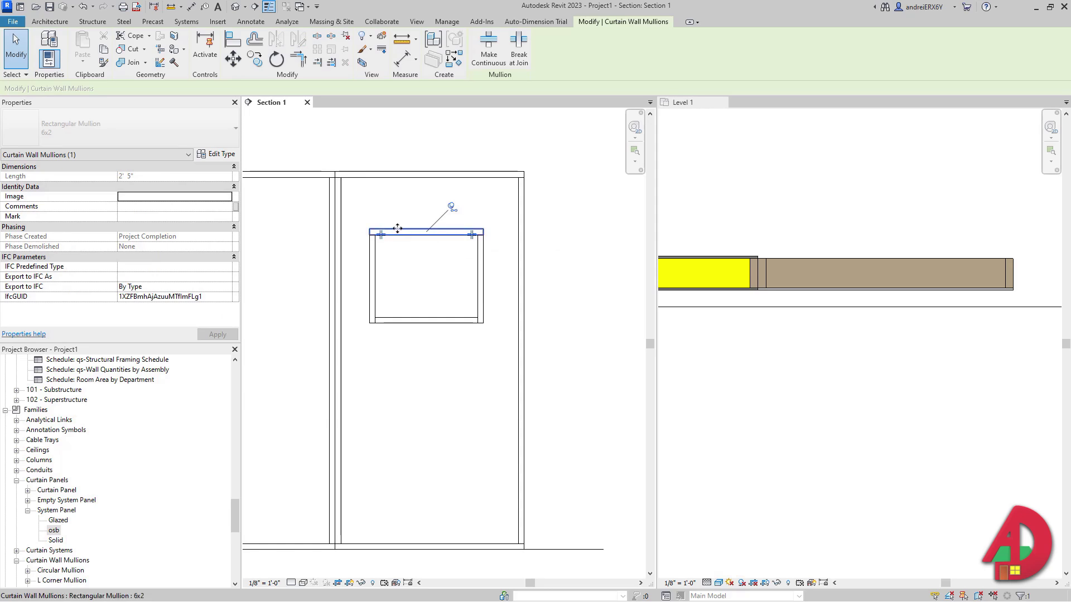
click(421, 321)
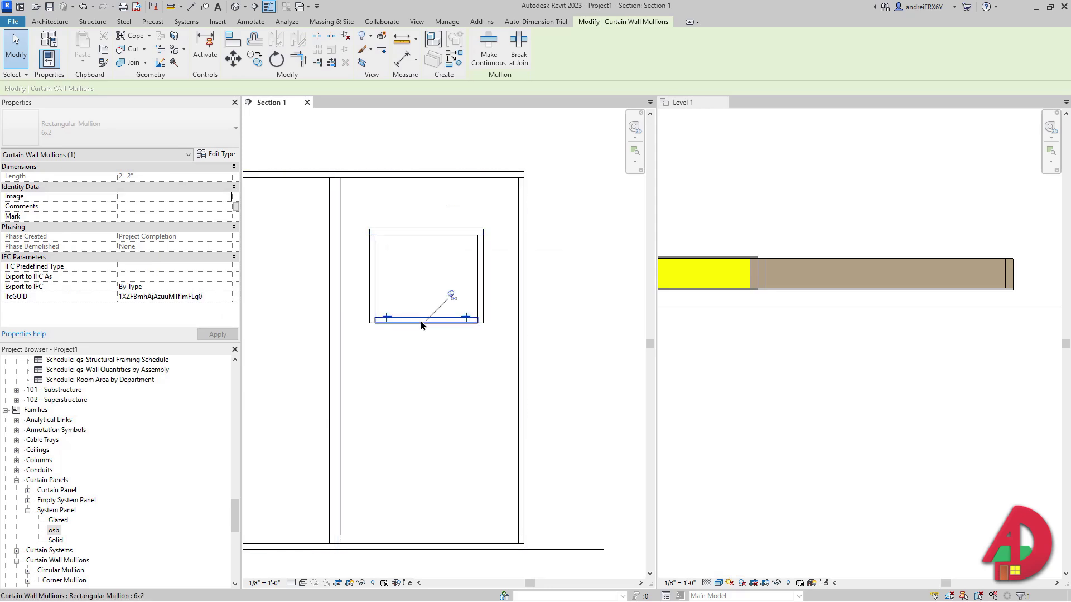
click(466, 318)
click(387, 317)
click(463, 334)
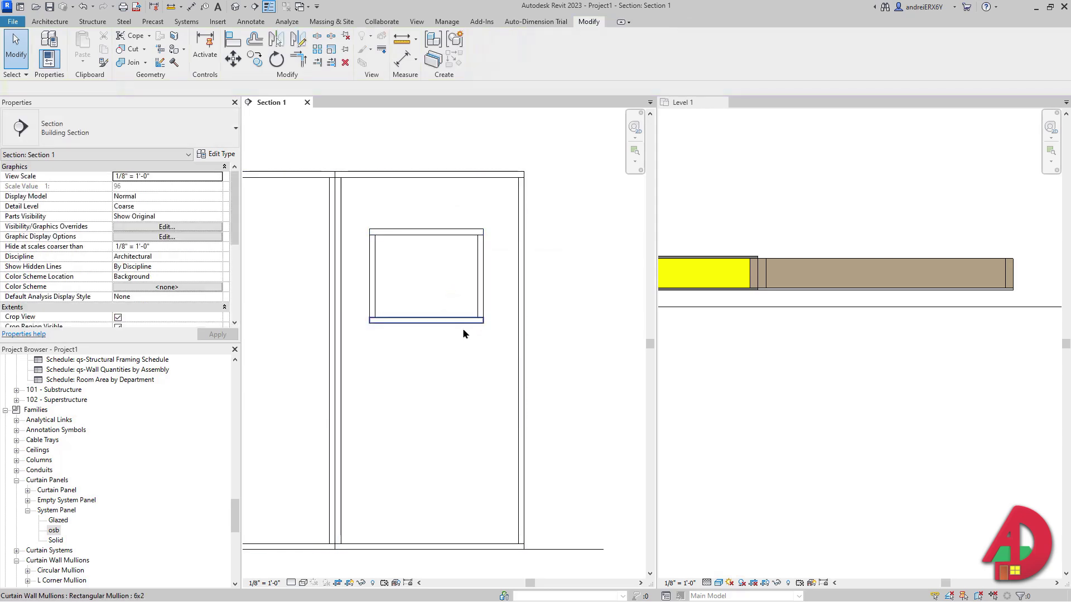
Select the copied wall's osb panel in the Level 1 plan and unpin it
click(813, 295)
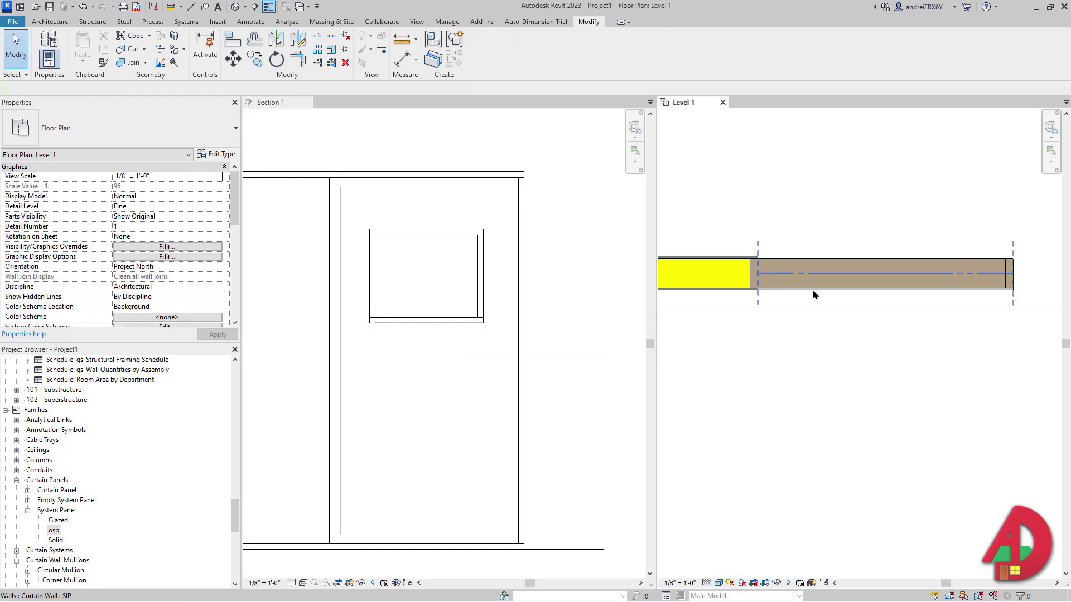
key(Tab)
click(813, 294)
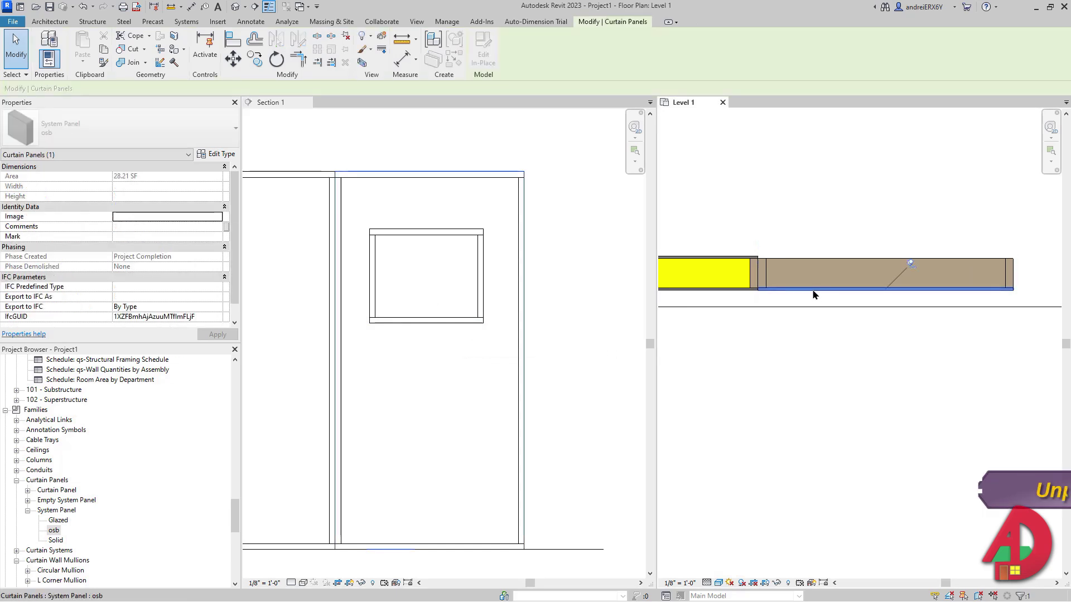
key(u)
key(p)
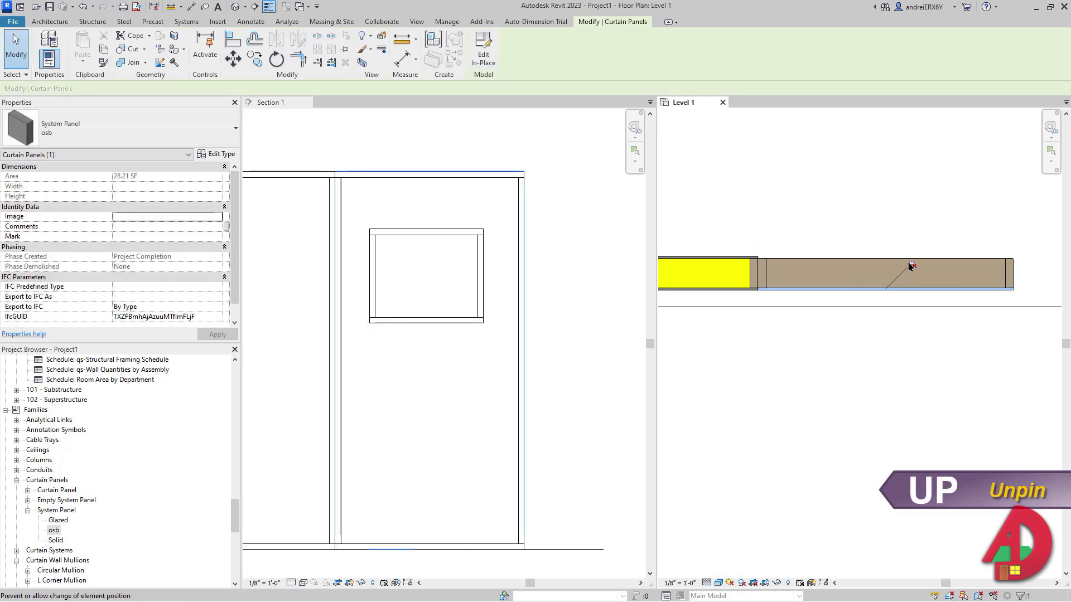
Edit the copied wall's osb panel in place, setting the work plane on its inner face in Level 1 and opening Section 1
click(484, 54)
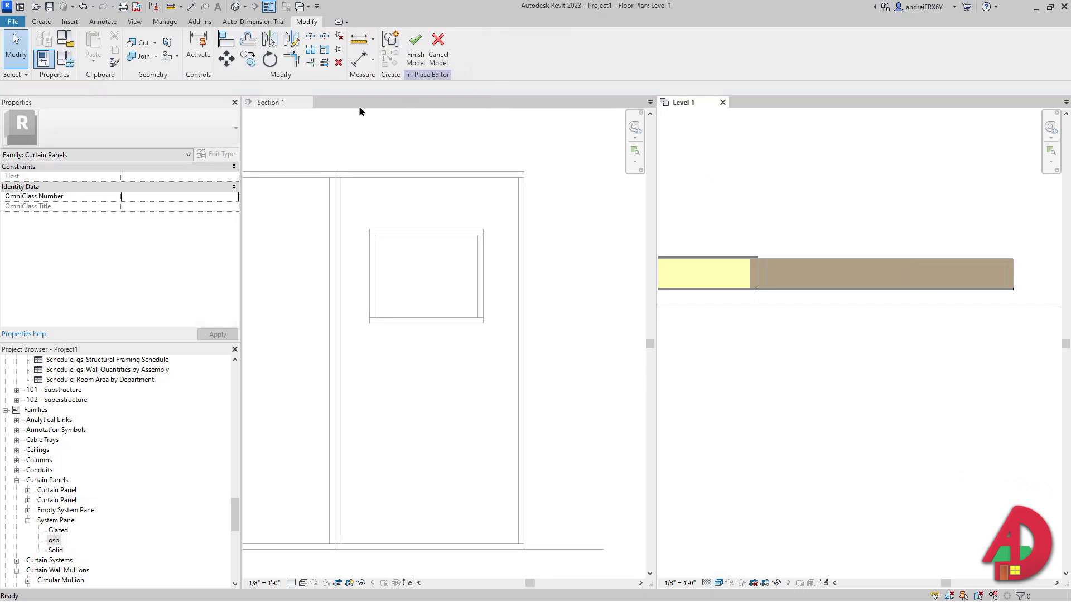
click(40, 22)
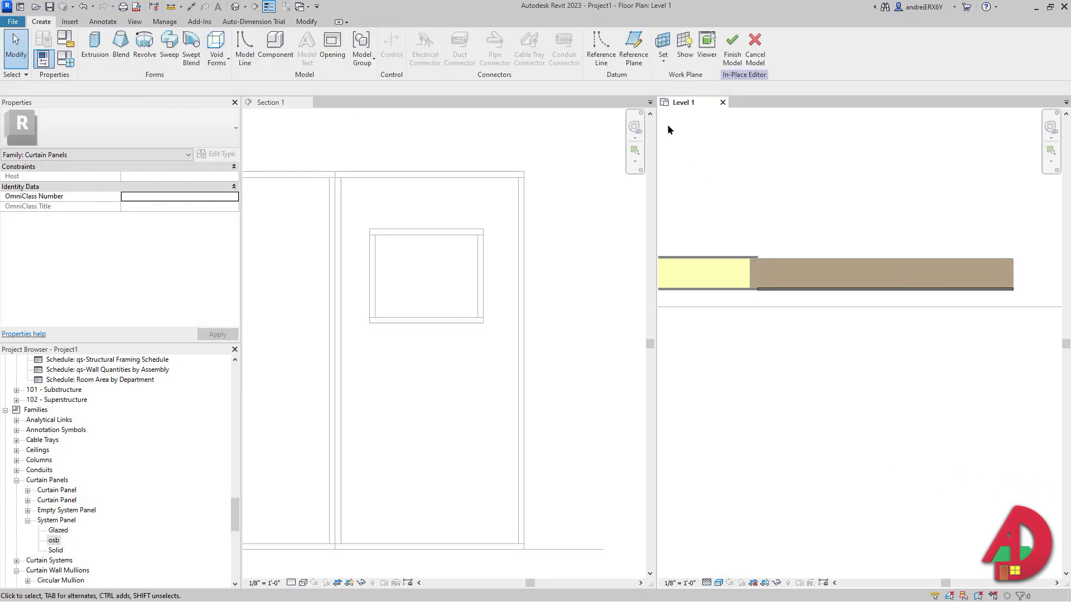
key(p)
key(k)
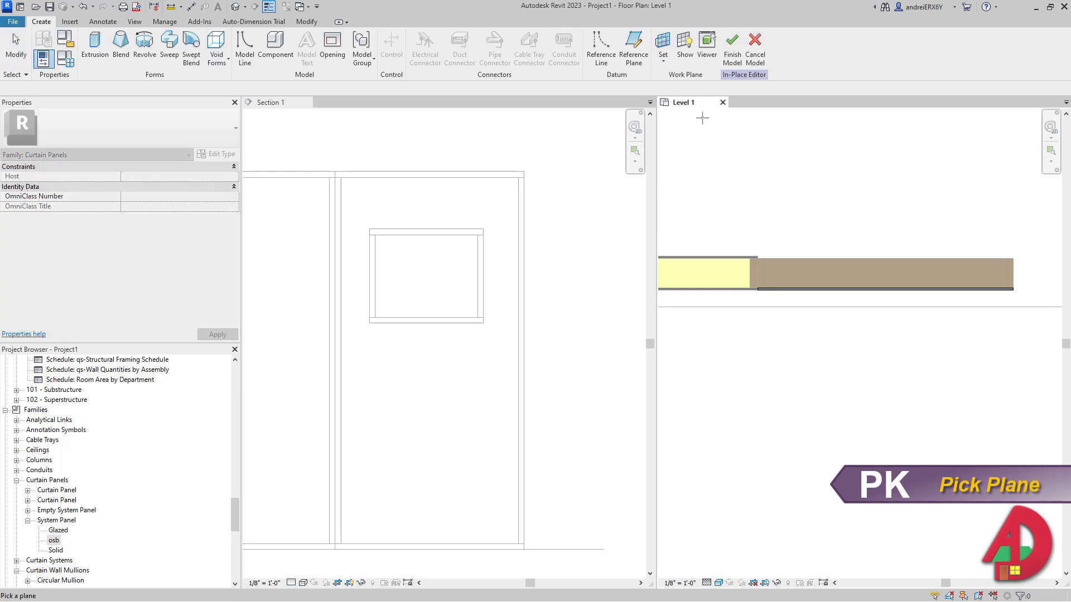
click(792, 288)
double_click(486, 232)
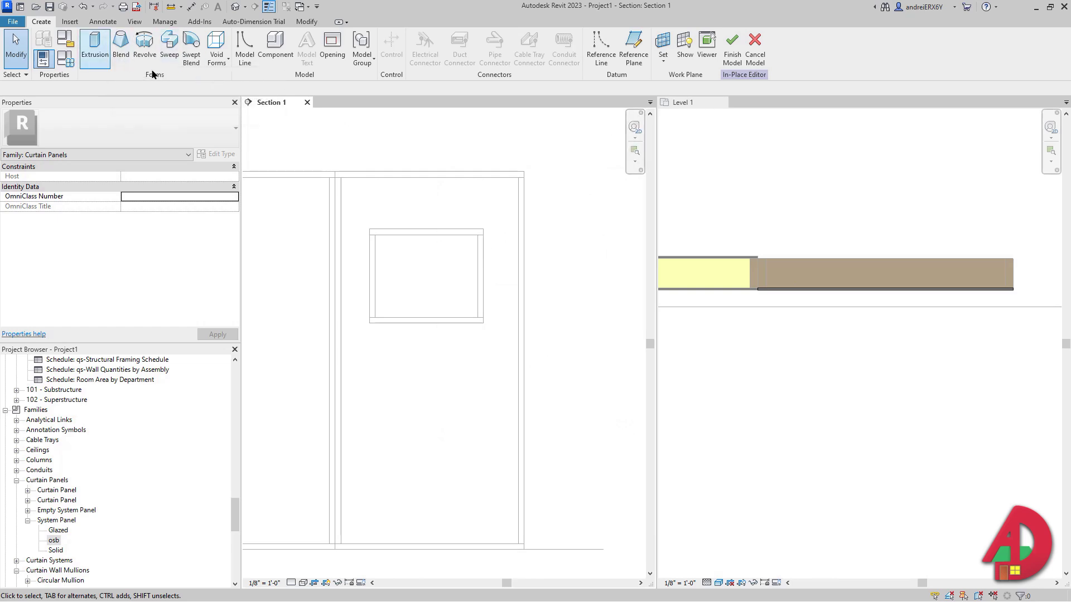
Sketch an extrusion profile about 3'-9" by 7'-9" inside the outer framing, with an inner rectangle along the window frame's outer edges
click(95, 47)
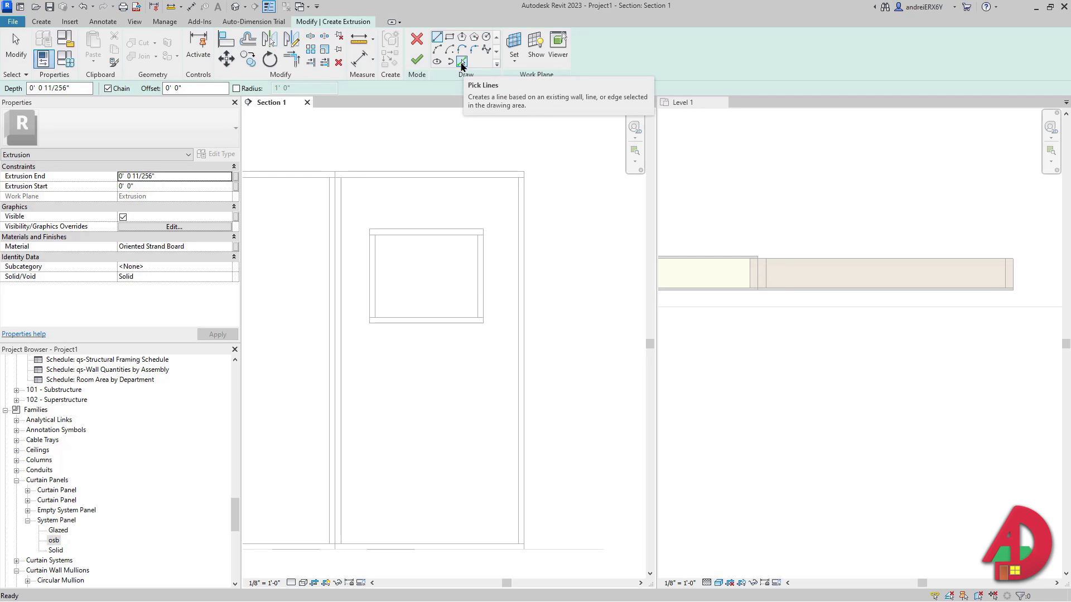
click(448, 37)
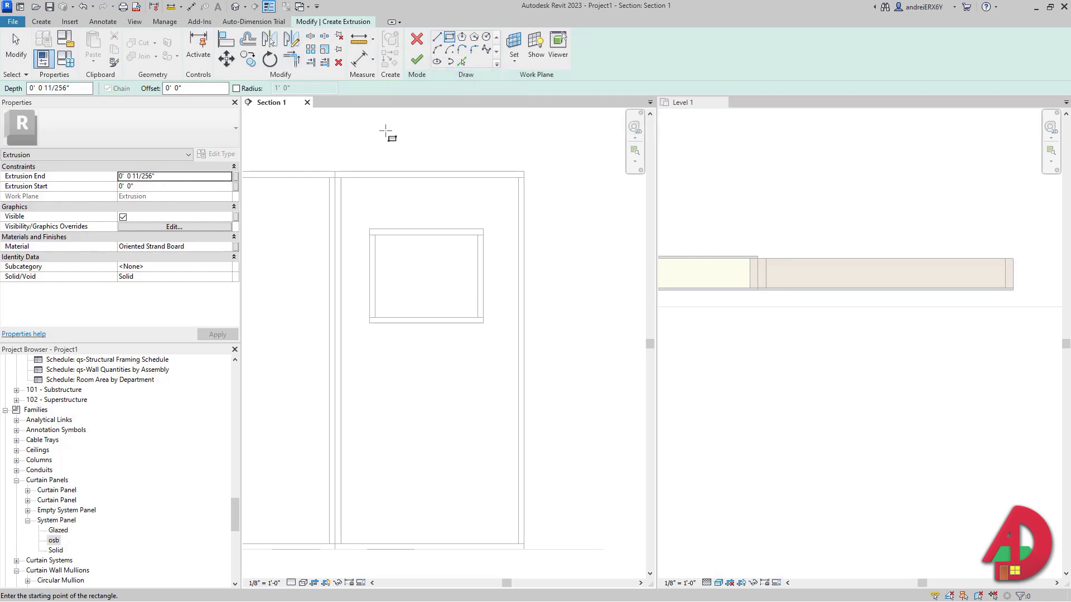
click(341, 178)
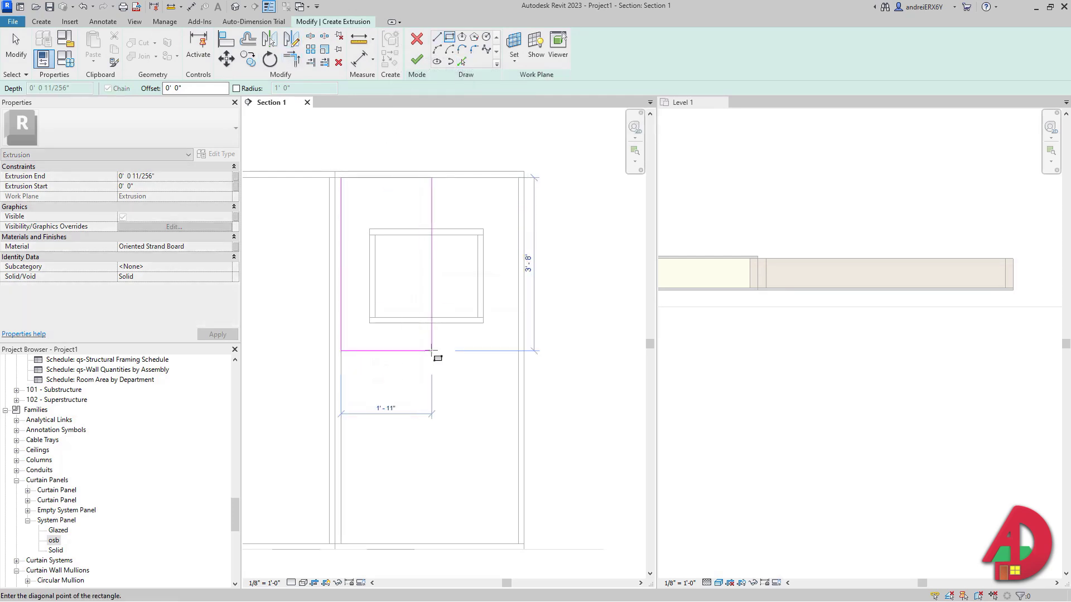
click(518, 543)
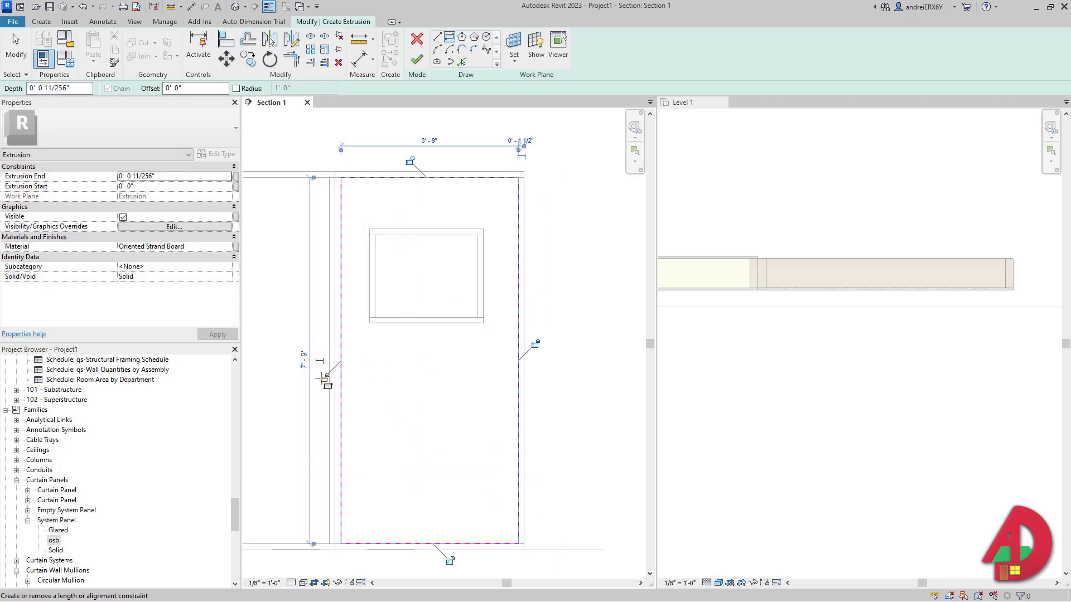
click(370, 229)
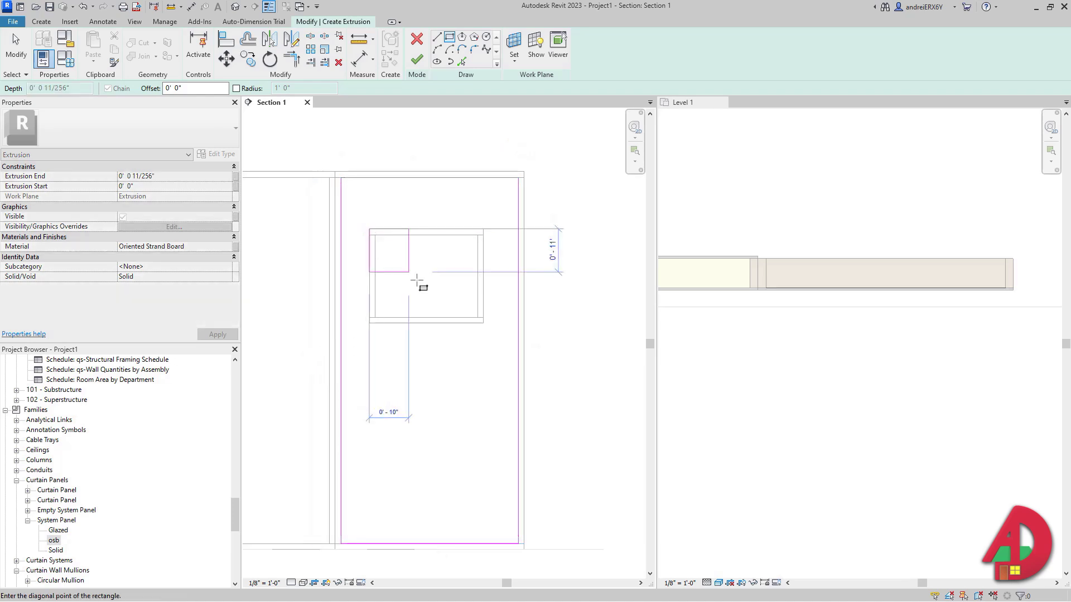
click(483, 323)
Set the extrusion end to 5.5" and the material to Rigid insulation, and finish the insulation extrusion
click(180, 177)
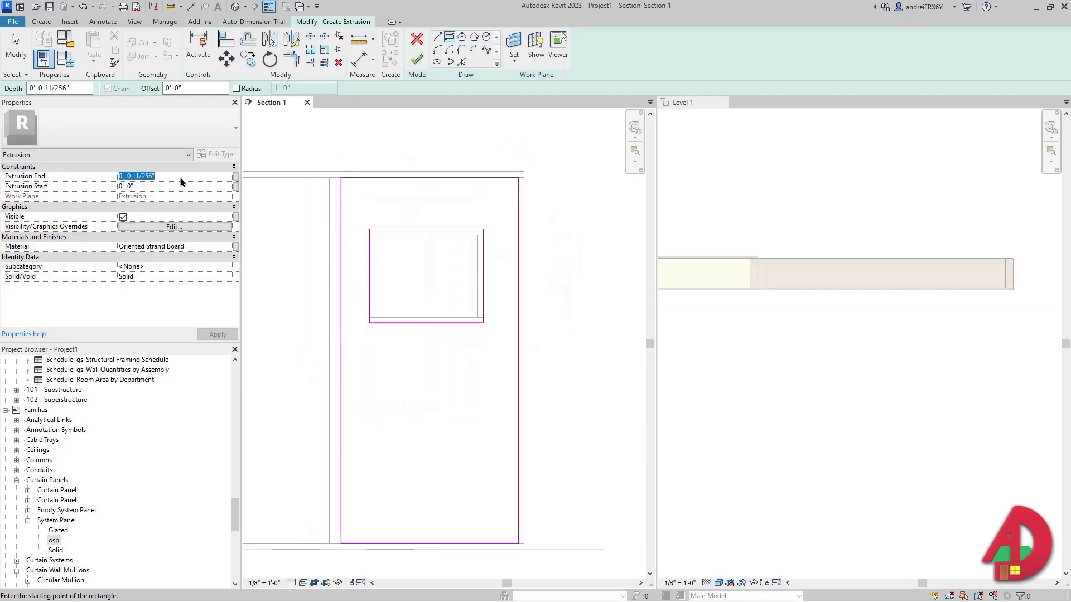
text(5)
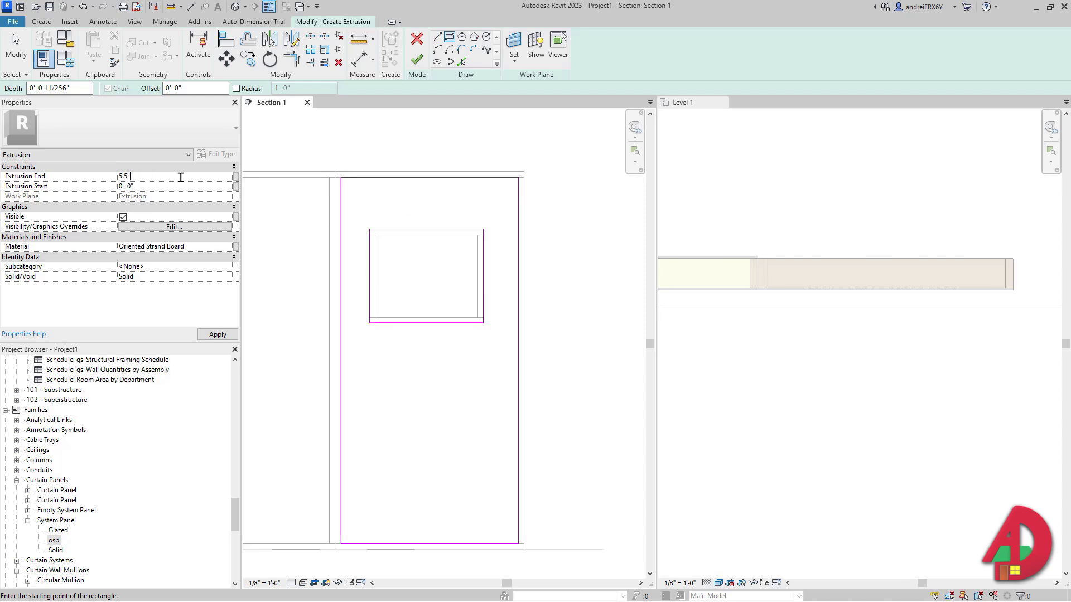
click(229, 246)
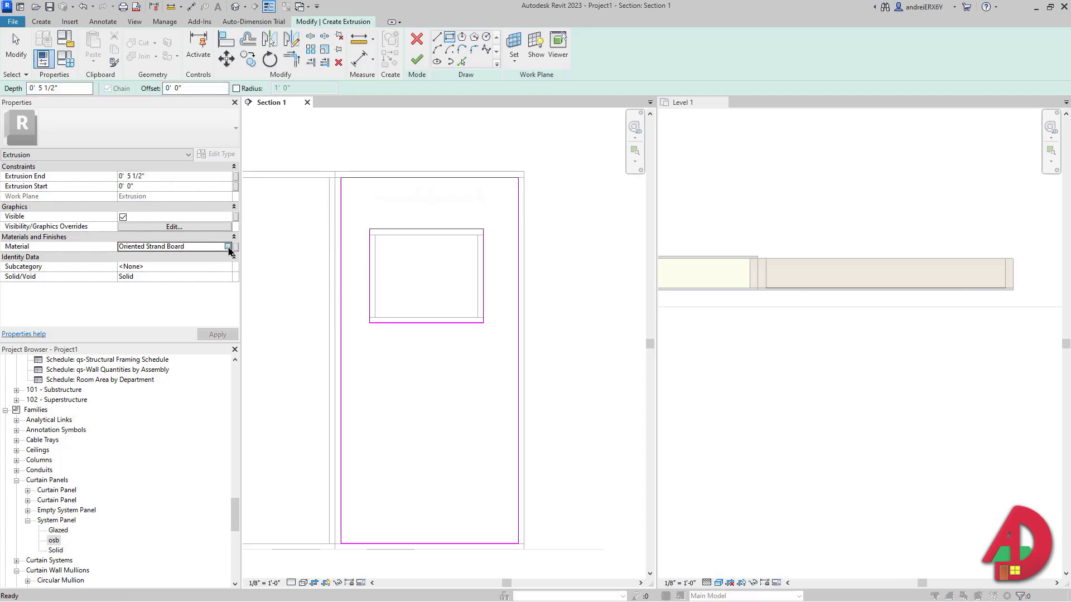
click(232, 246)
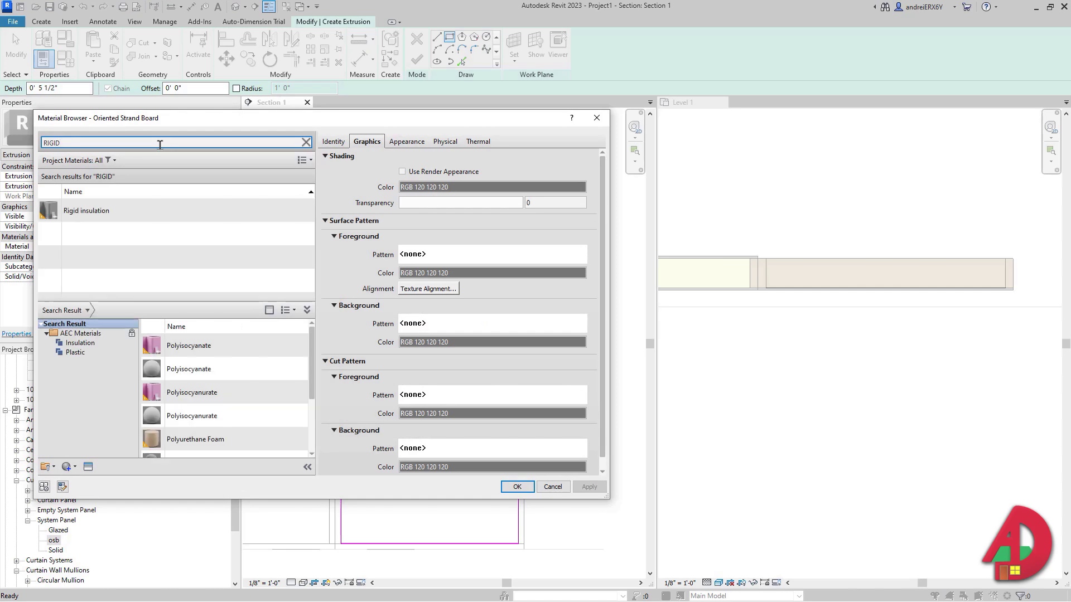
click(100, 212)
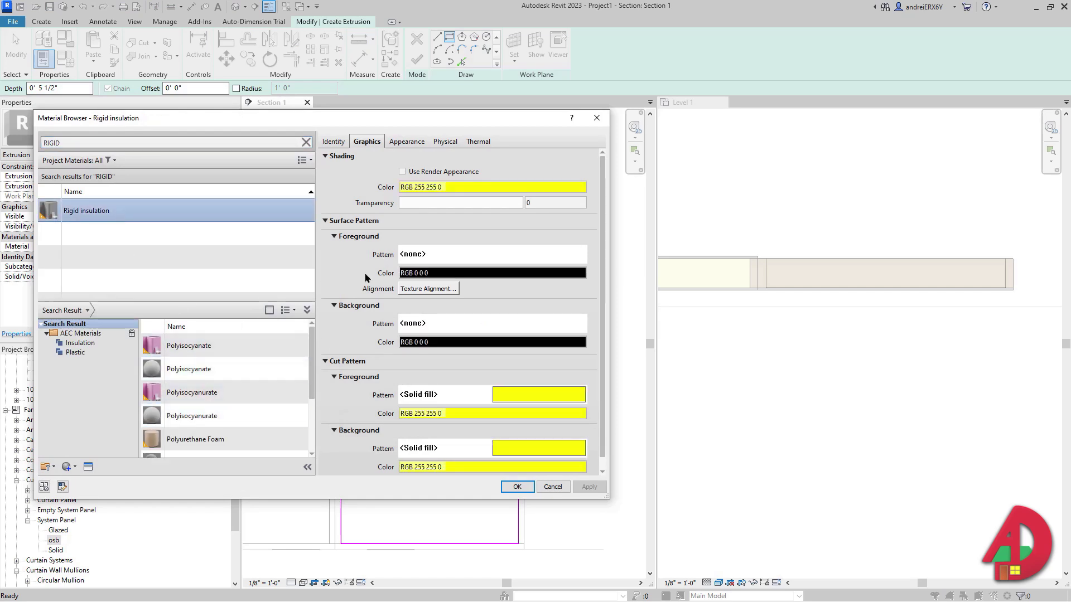
click(517, 487)
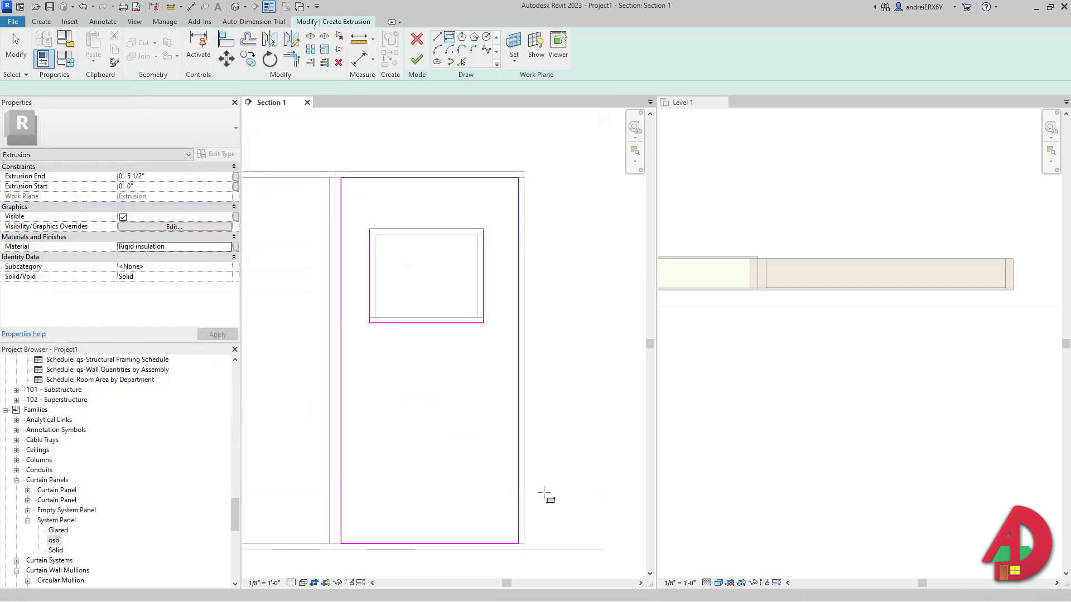
click(416, 59)
Start another extrusion with its work plane on the insulation's outer face in Level 1, and open Section 1 for sketching
click(38, 21)
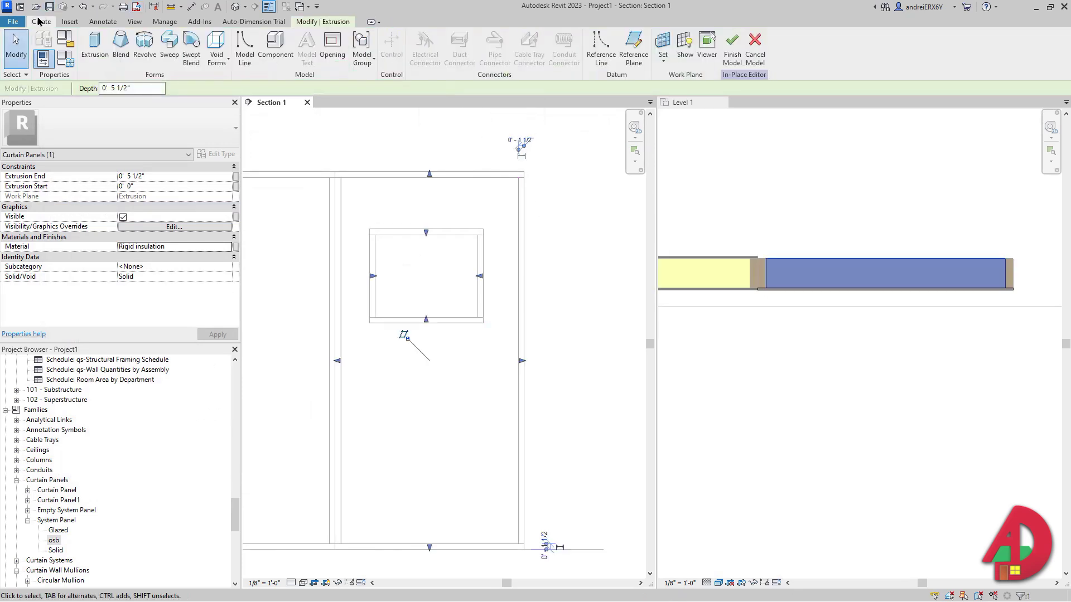
click(95, 44)
key(p)
key(k)
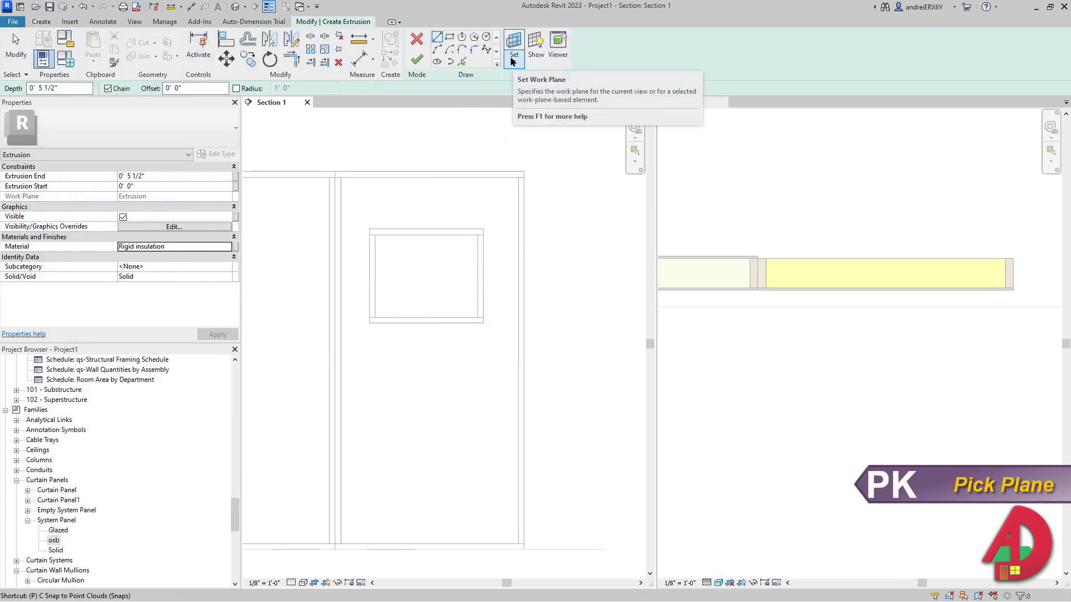
click(819, 259)
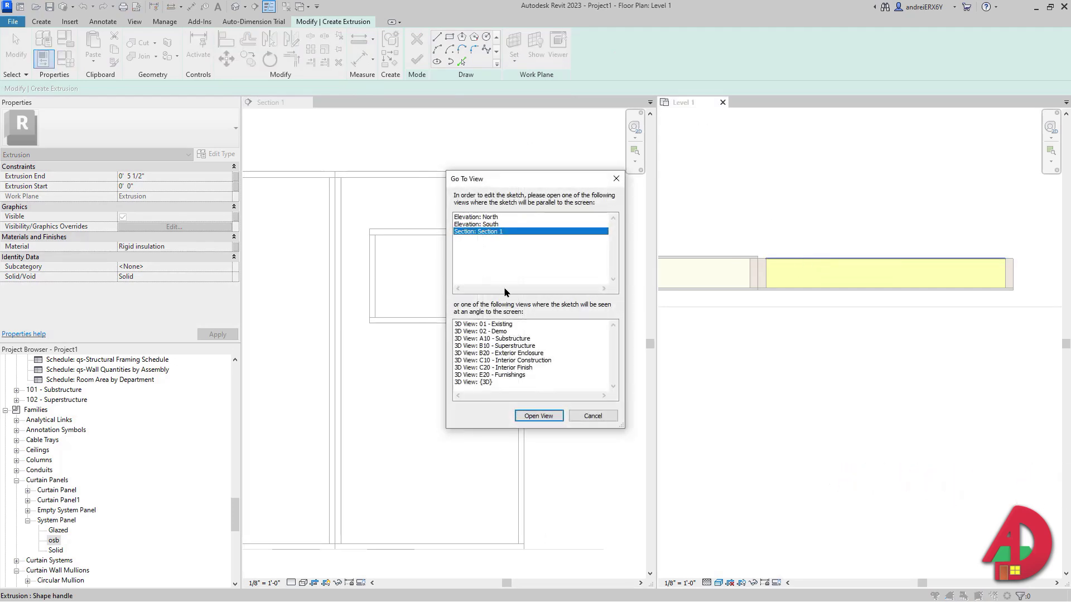
click(538, 416)
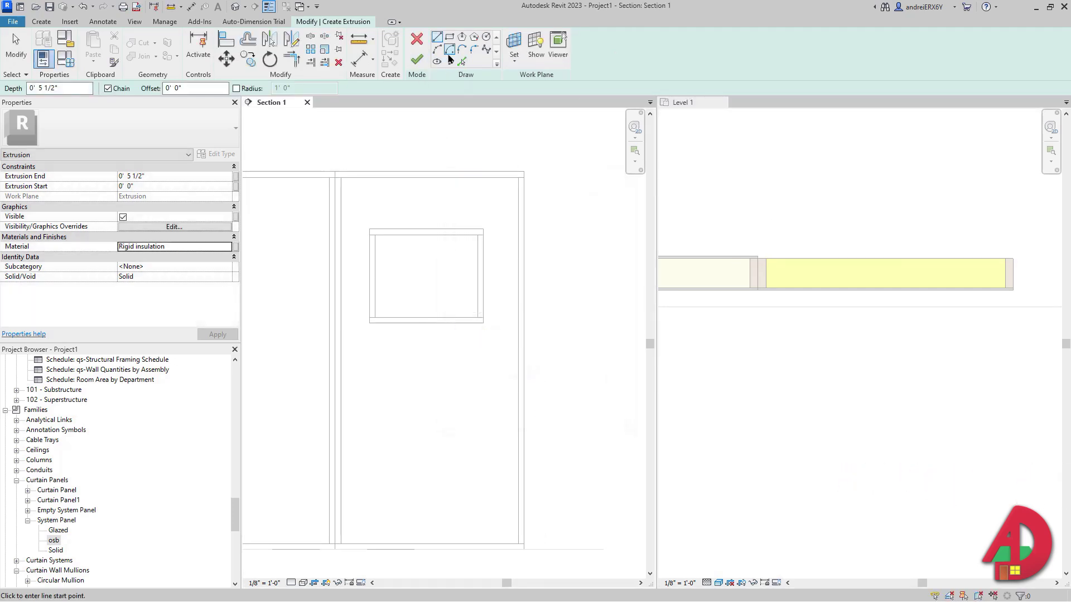
Extrude a 4'-0" by 8'-0" rectangle along the wall's outer edges, with a 2'-2" by 1'-9" hole matching the clear window opening
click(450, 37)
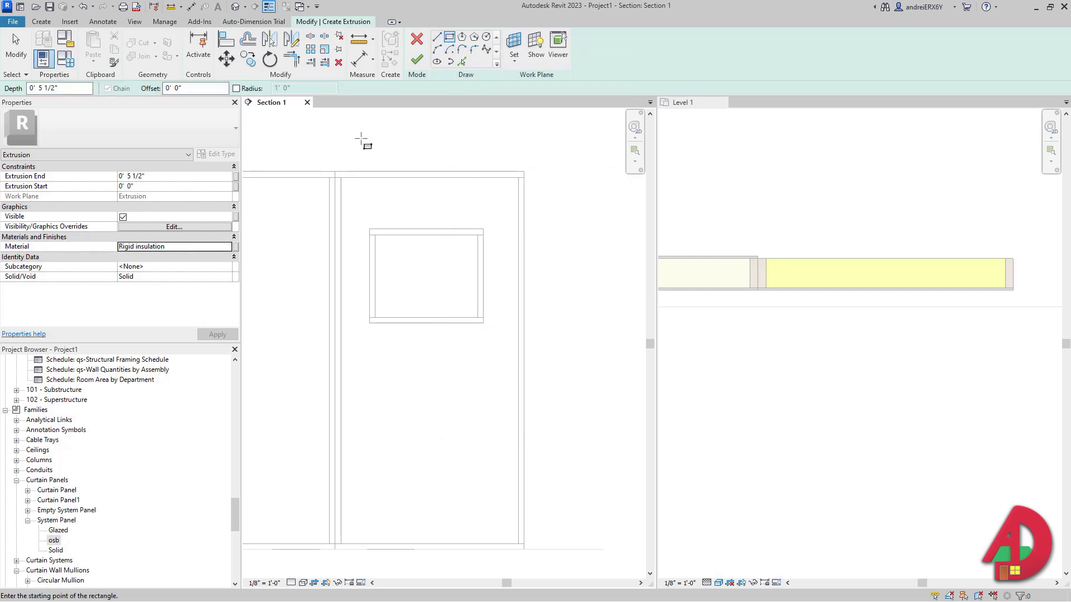
click(335, 172)
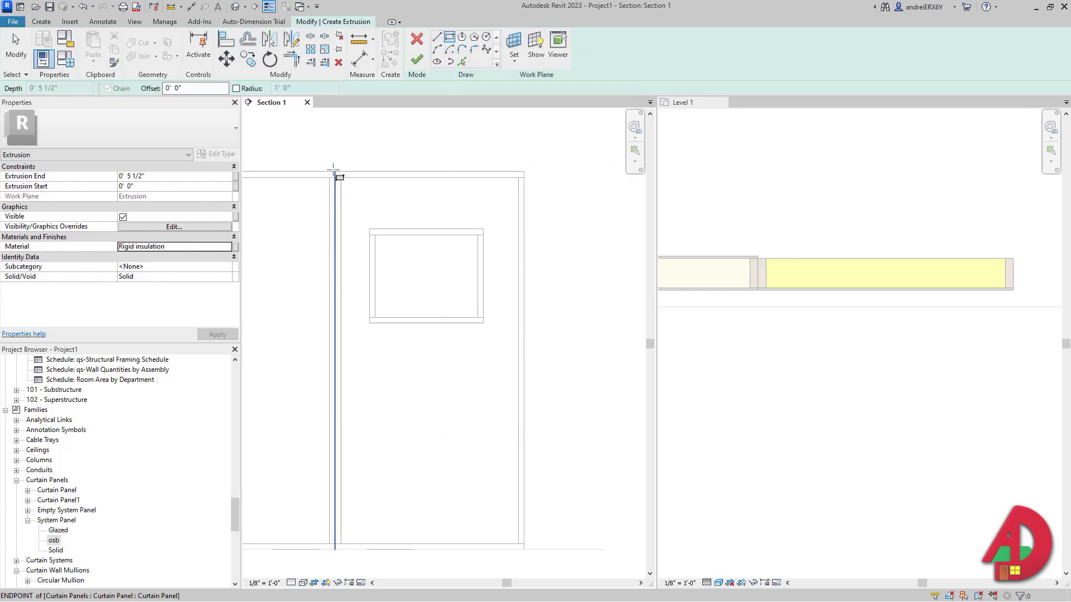
click(523, 549)
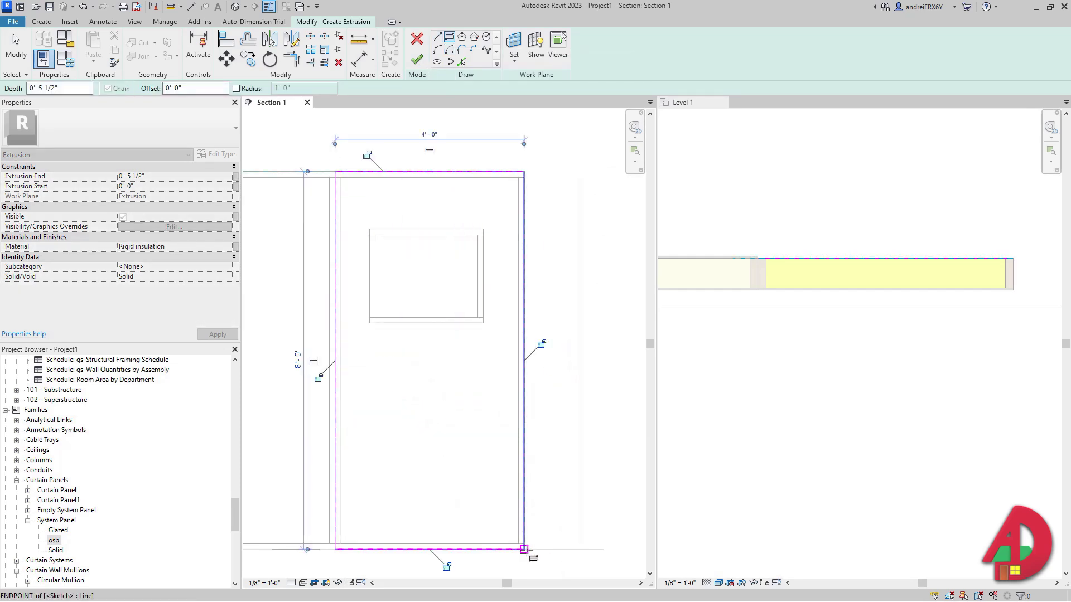
click(375, 235)
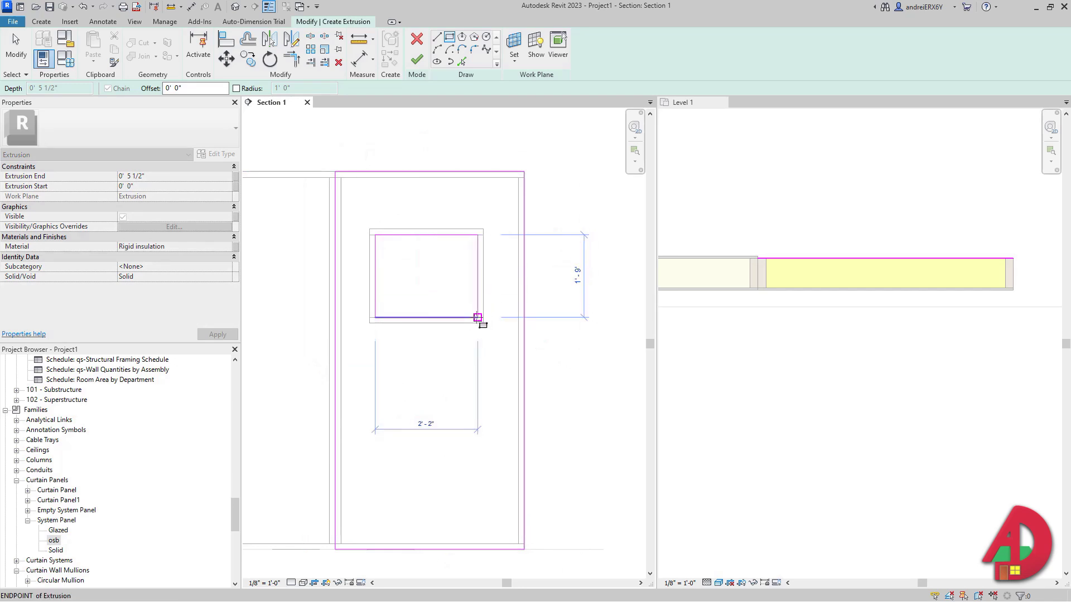
click(478, 317)
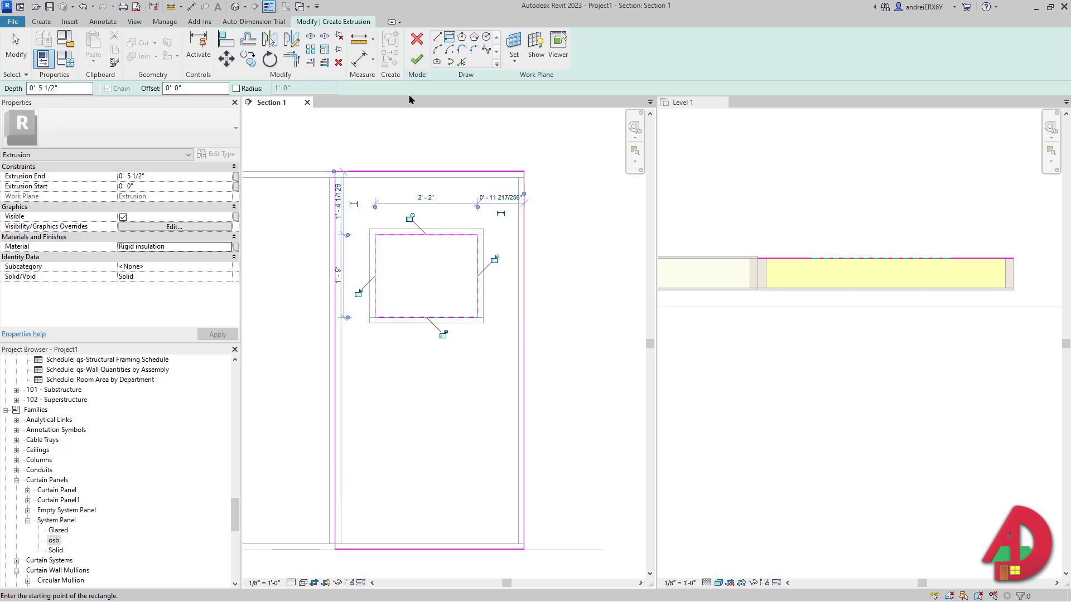
click(417, 59)
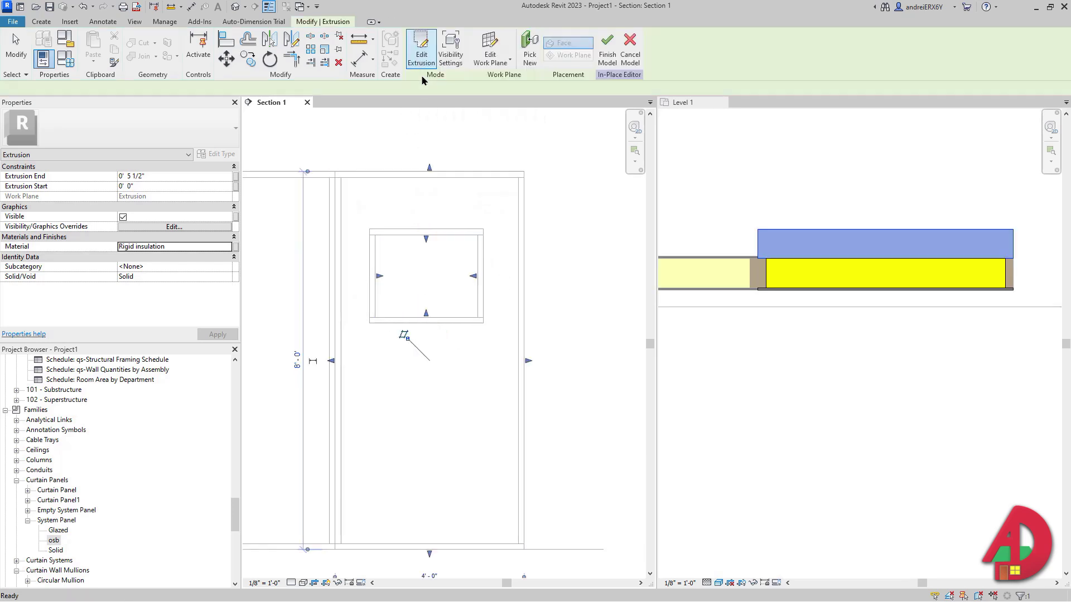
Set the new outer layer's extrusion end to 7/16" and its material to Oriented Strand Board
click(162, 179)
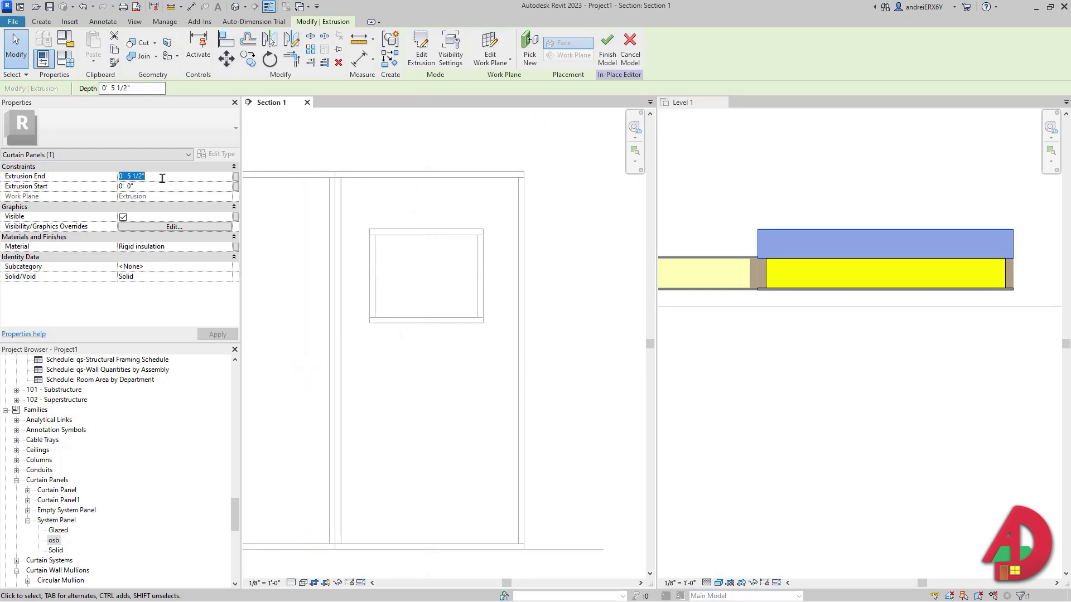
text(7/16)
key(Return)
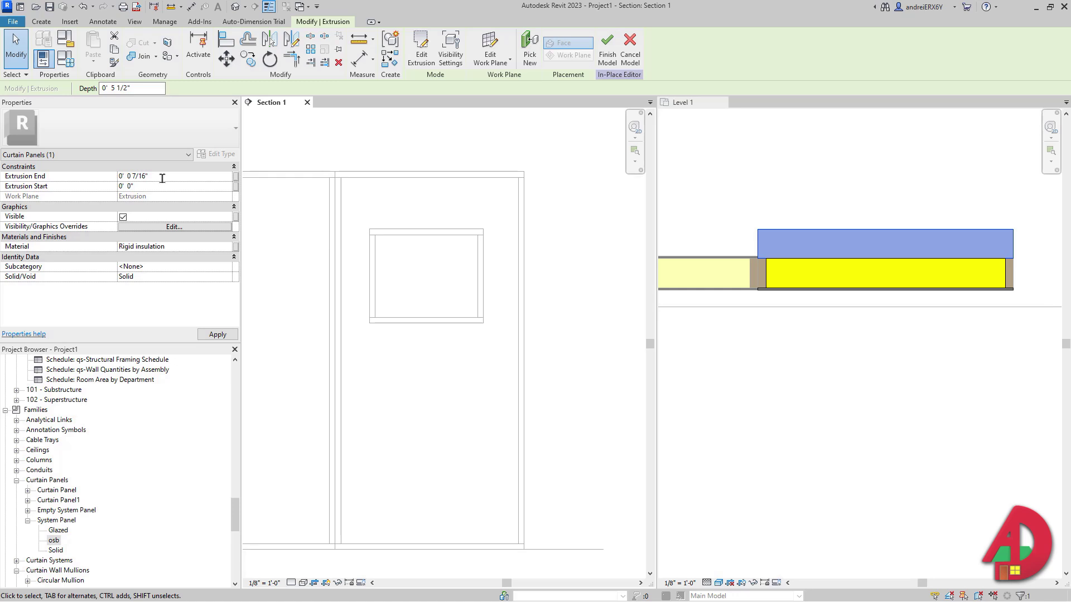
click(230, 246)
click(231, 247)
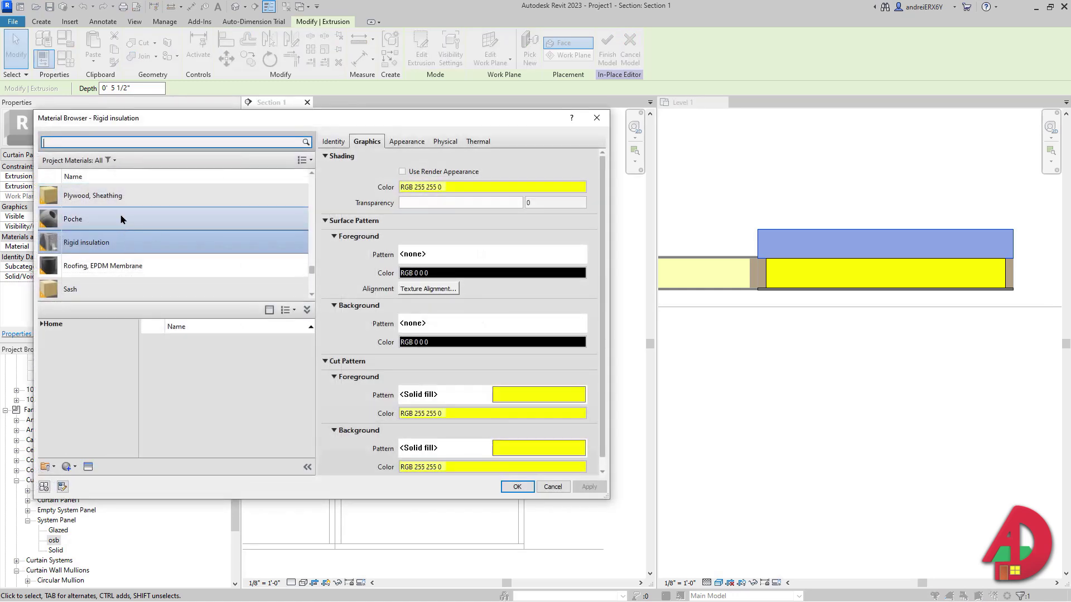
text(s)
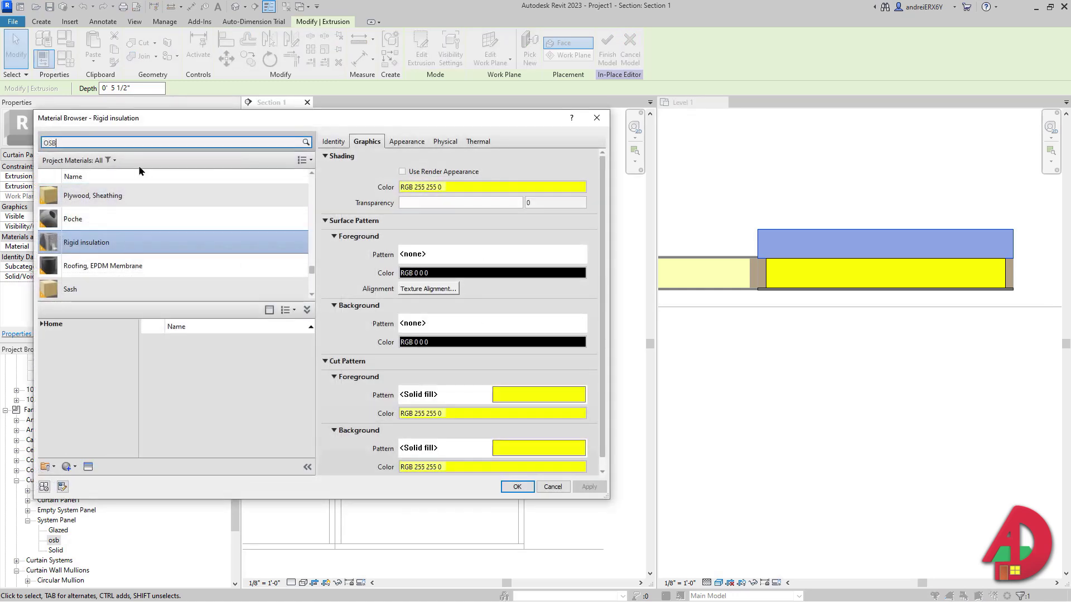
double_click(134, 211)
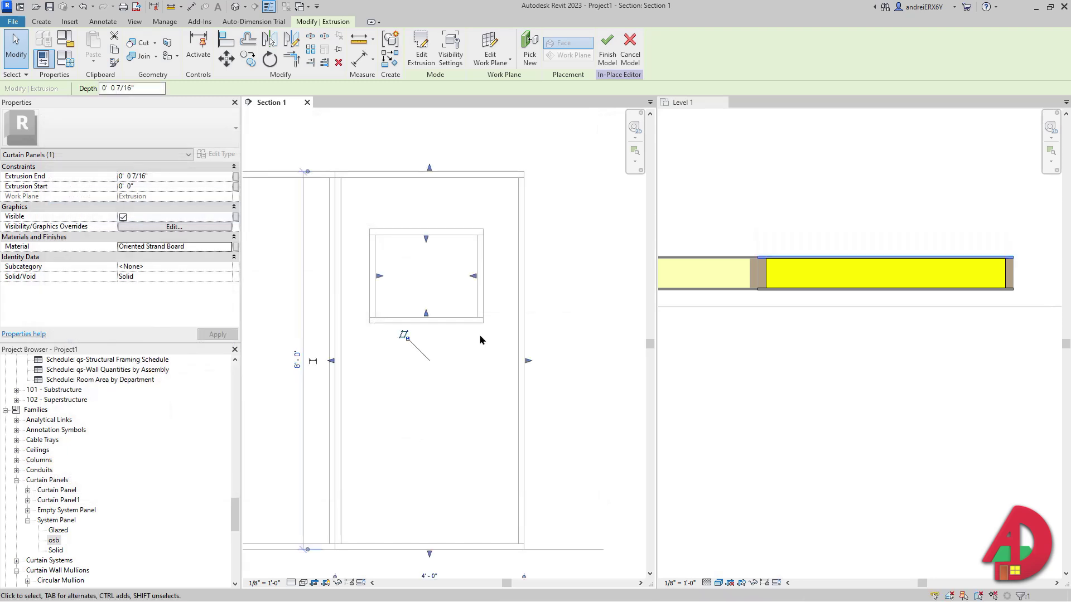
Assign Oriented Strand Board to the window wall's other face layer in Level 1 and finish the in-place model
click(865, 295)
click(864, 294)
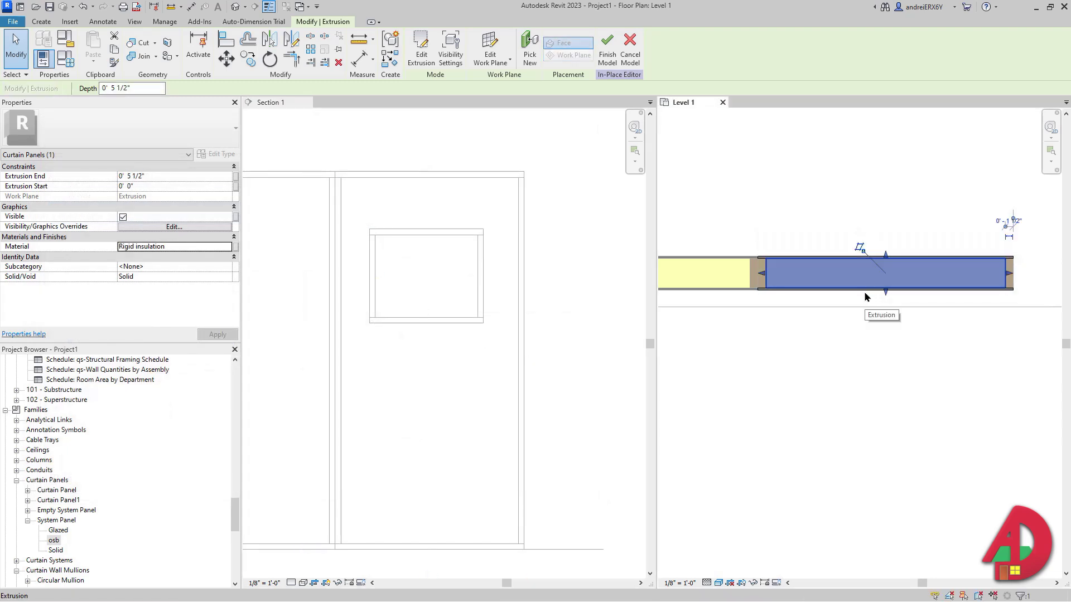
key(Escape)
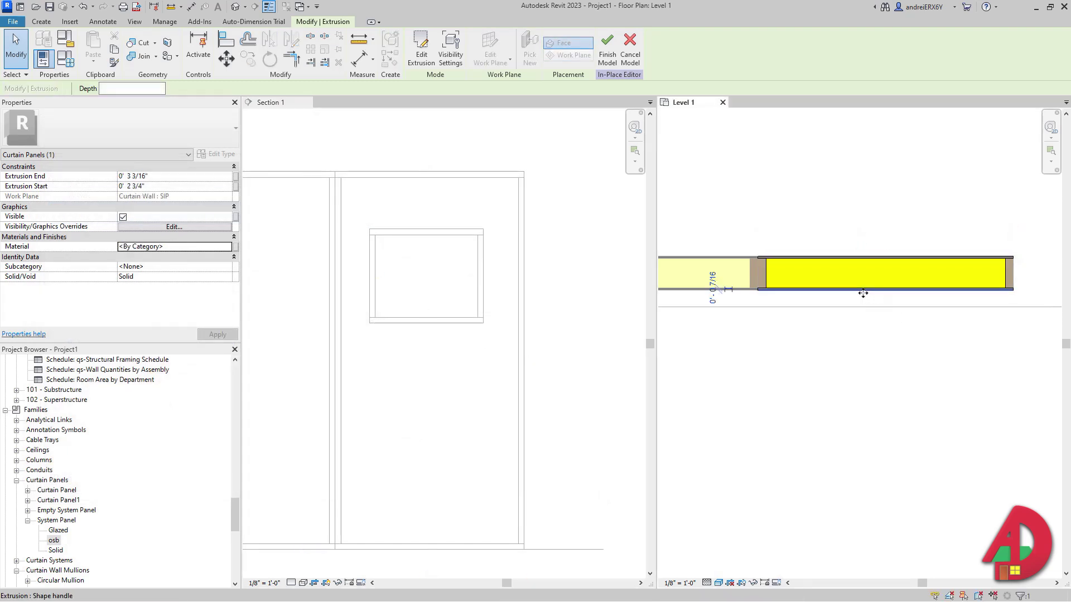
scroll(809, 294, up, 2)
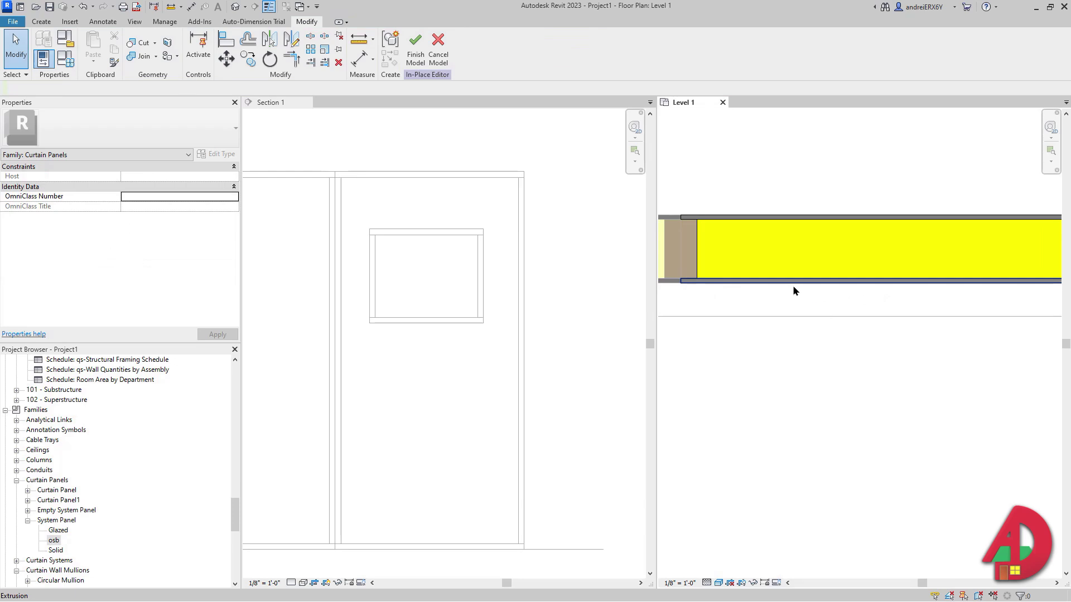
click(793, 290)
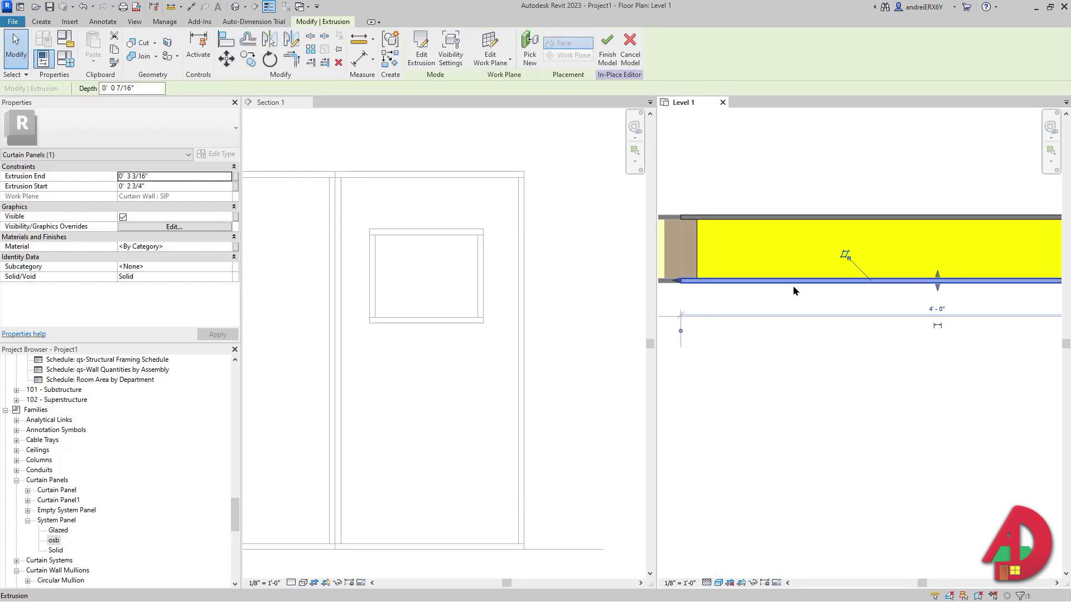
click(237, 247)
click(234, 246)
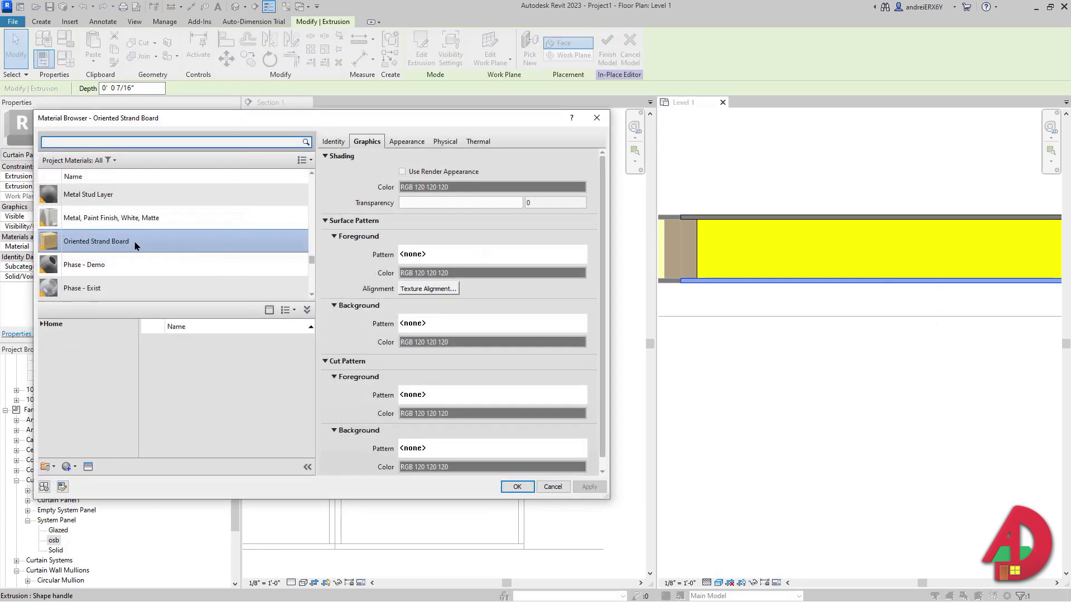
key(Return)
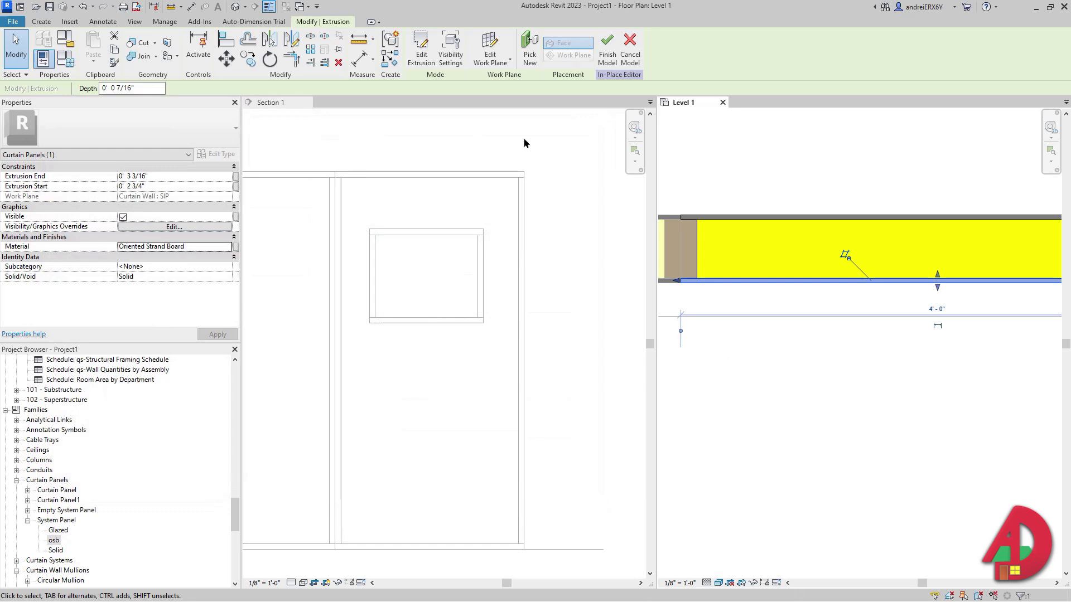
click(607, 56)
Group the window wall in Level 1 as a model group named SIP_WINDOW_CENTER
scroll(766, 321, down, 3)
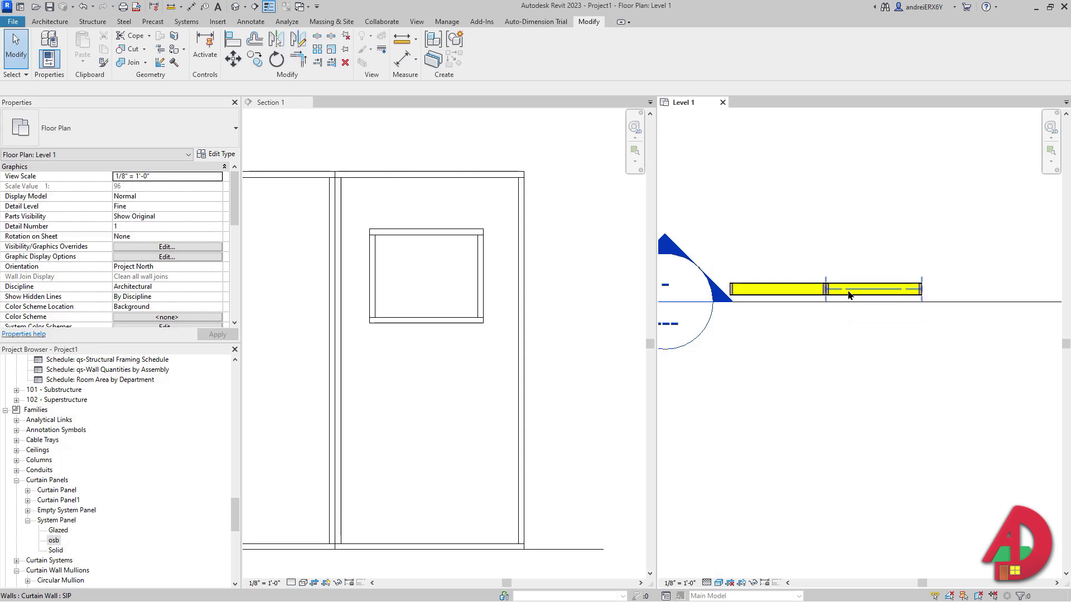
click(848, 296)
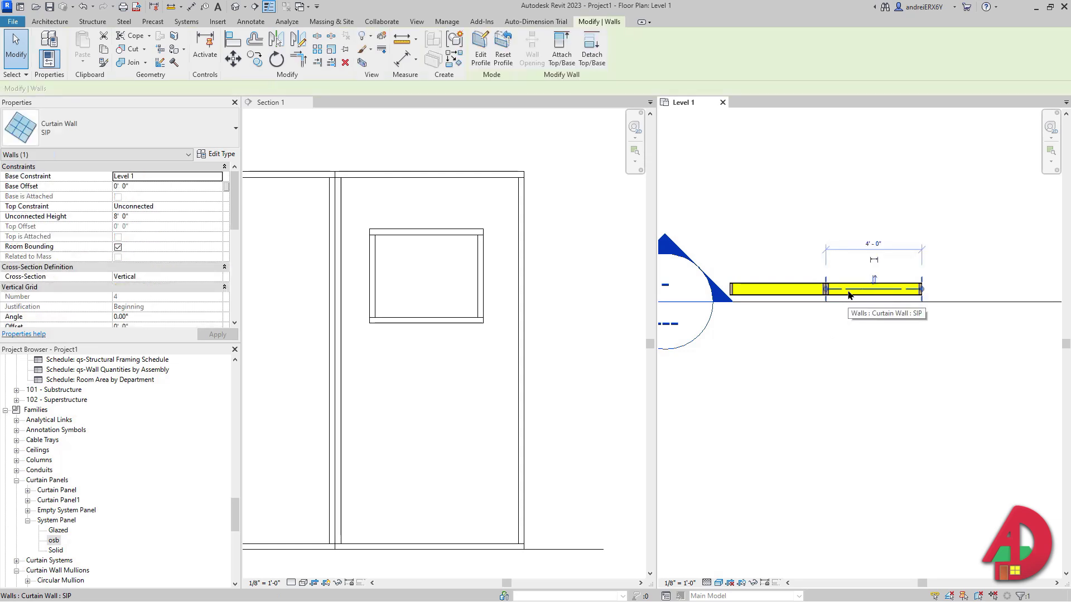
click(461, 46)
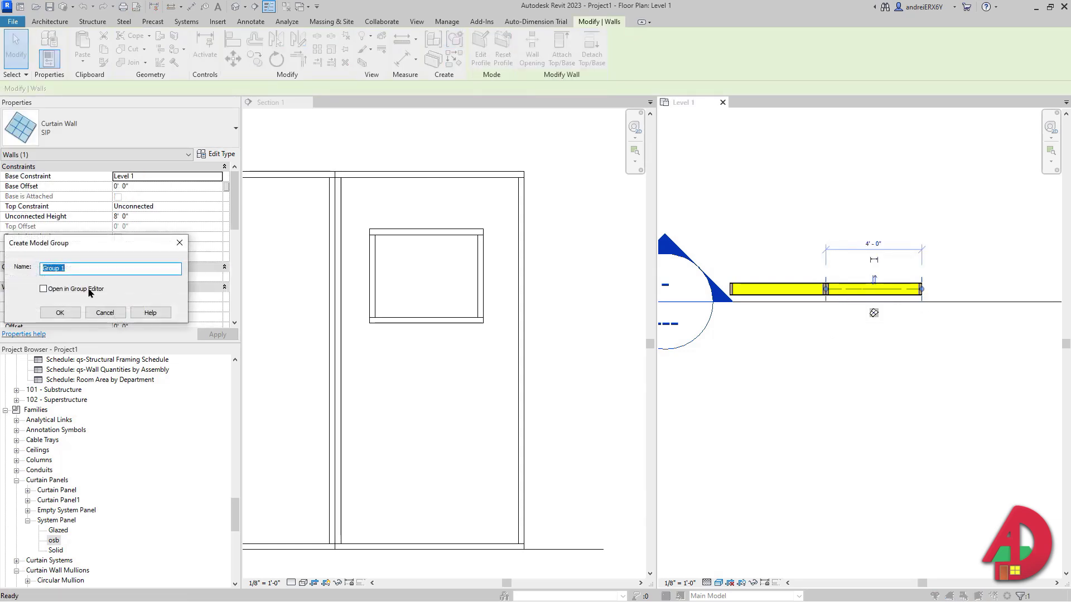
drag(66, 269, 48, 270)
text(SI)
text(P_WINDOW_CENTER)
key(Return)
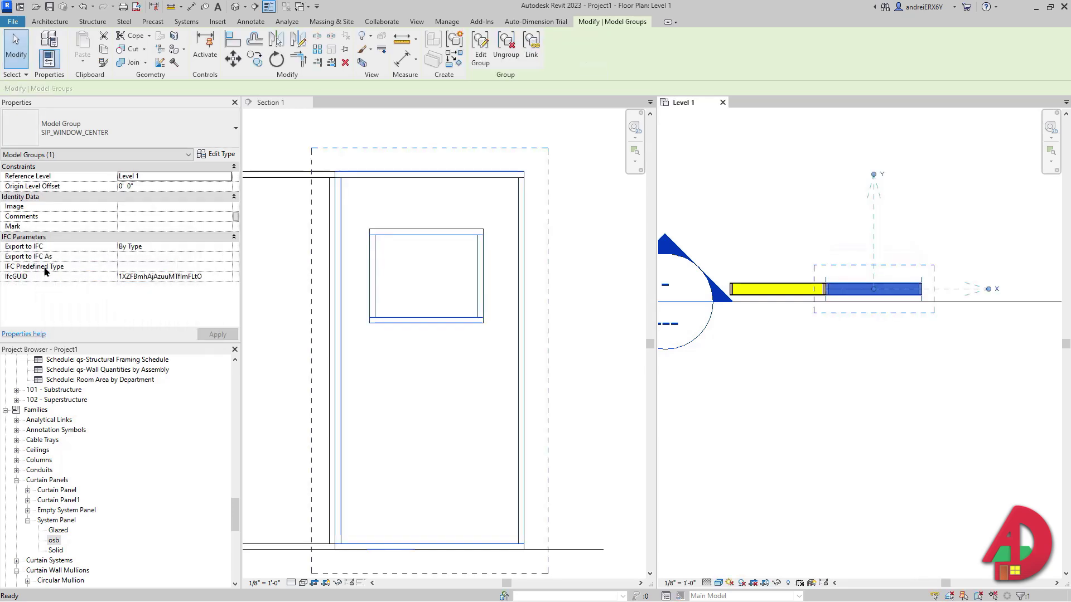
Place another SIP_WINDOW_CENTER group above the existing walls in Level 1 and rotate it 90 degrees
key(g)
key(p)
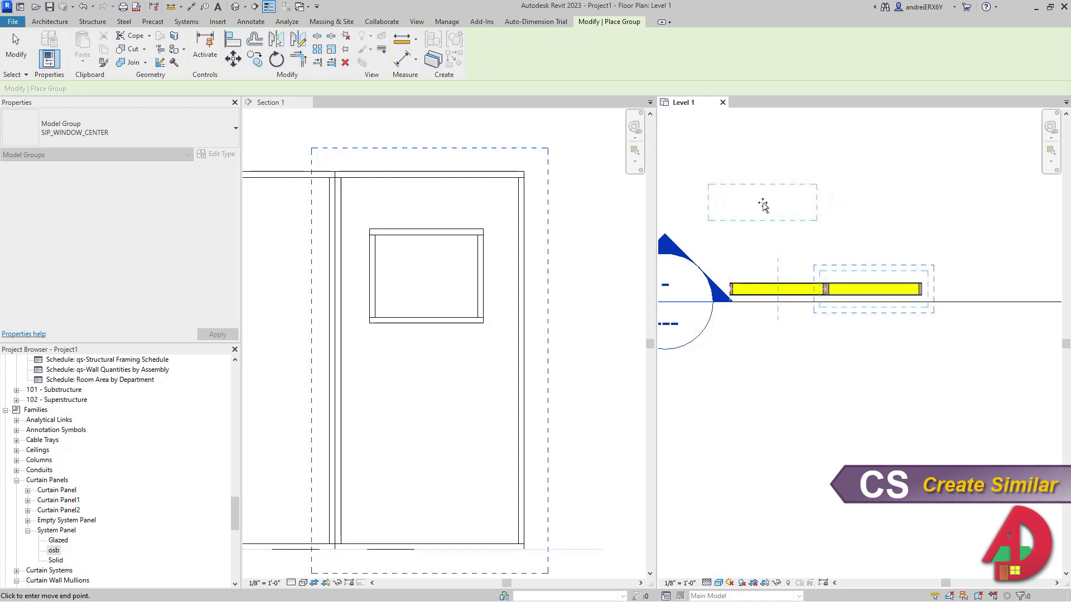
click(753, 203)
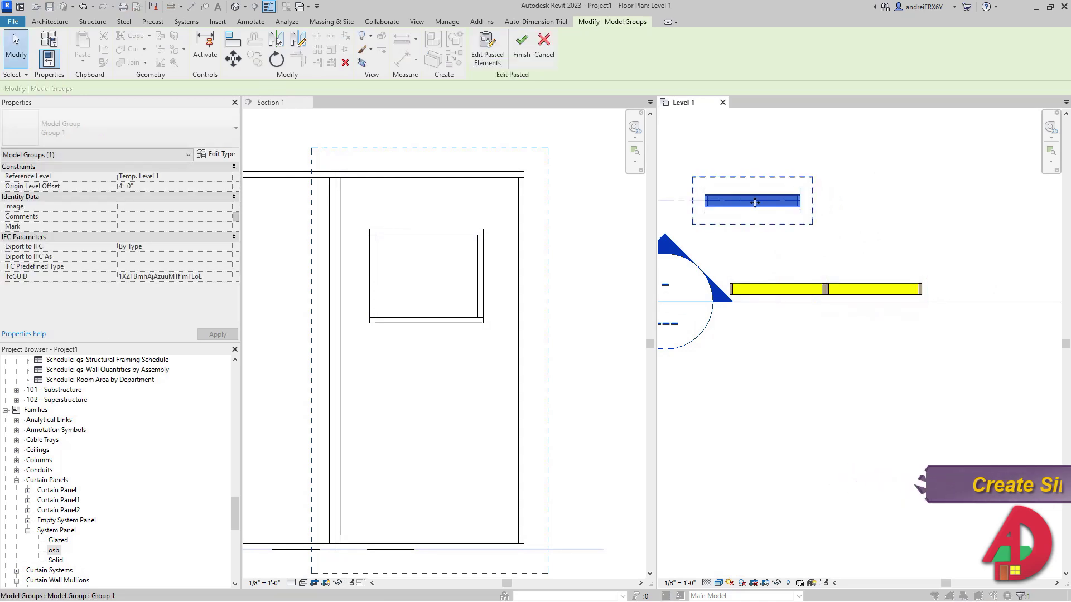
key(r)
key(o)
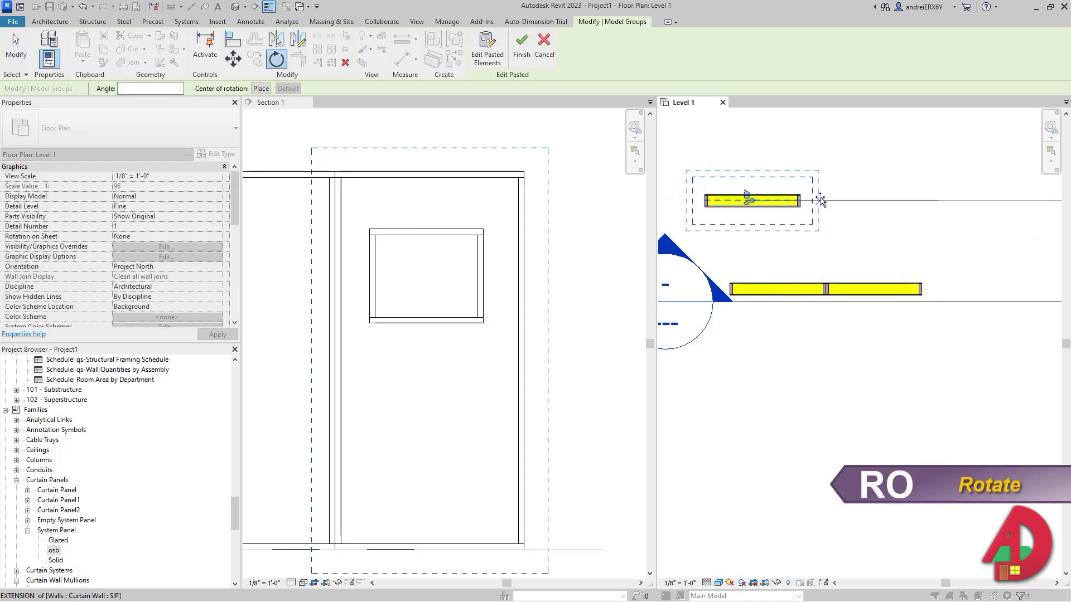
click(826, 200)
text(90)
key(Return)
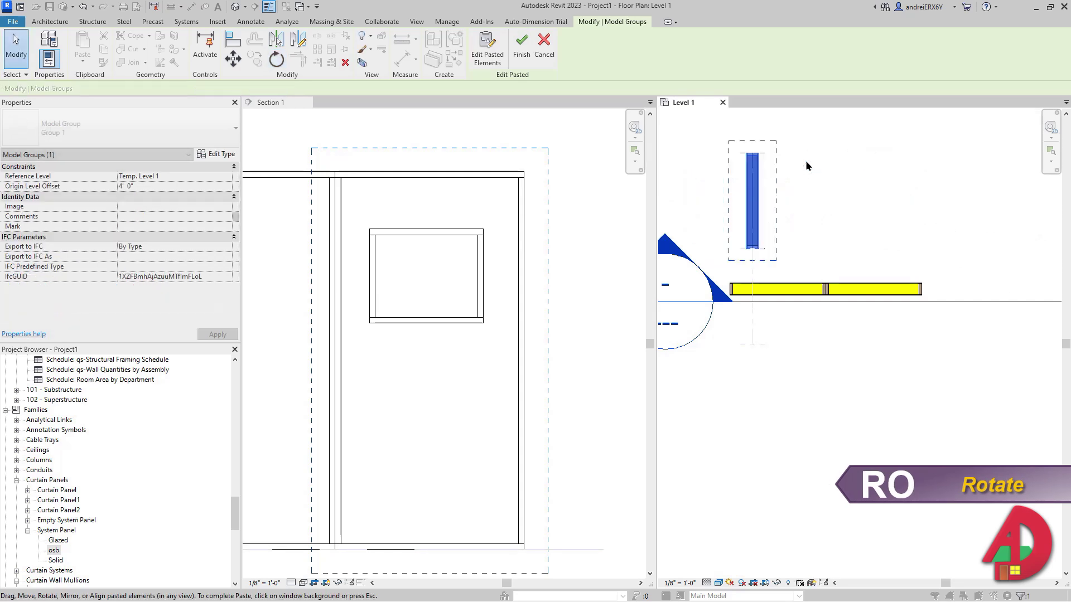
Move the rotated group so its lower end rests on the horizontal wall's upper edge near the corner
key(m)
key(v)
scroll(745, 268, up, 4)
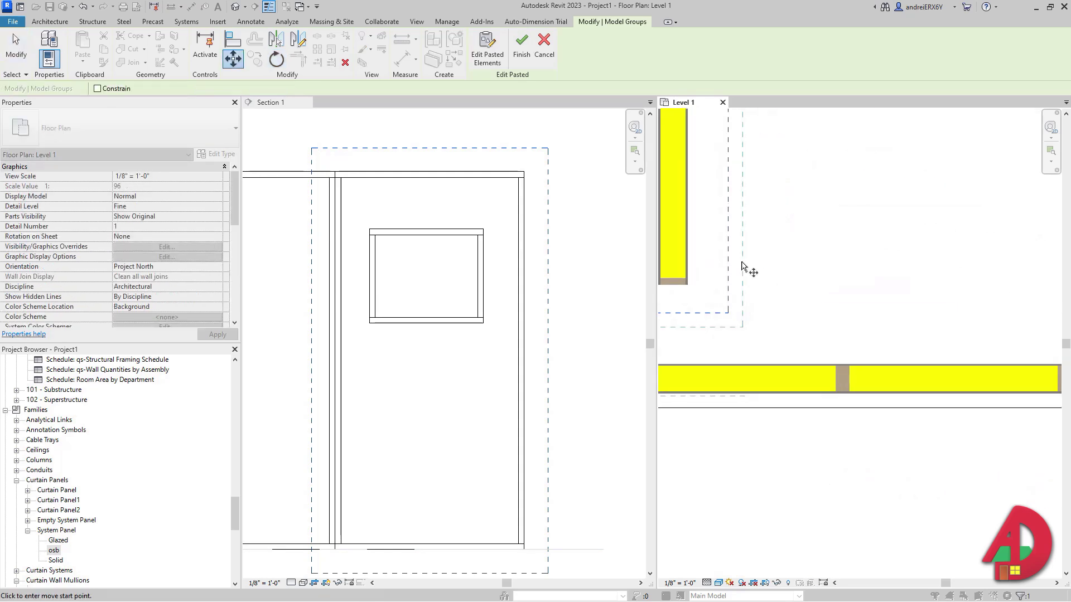
click(828, 241)
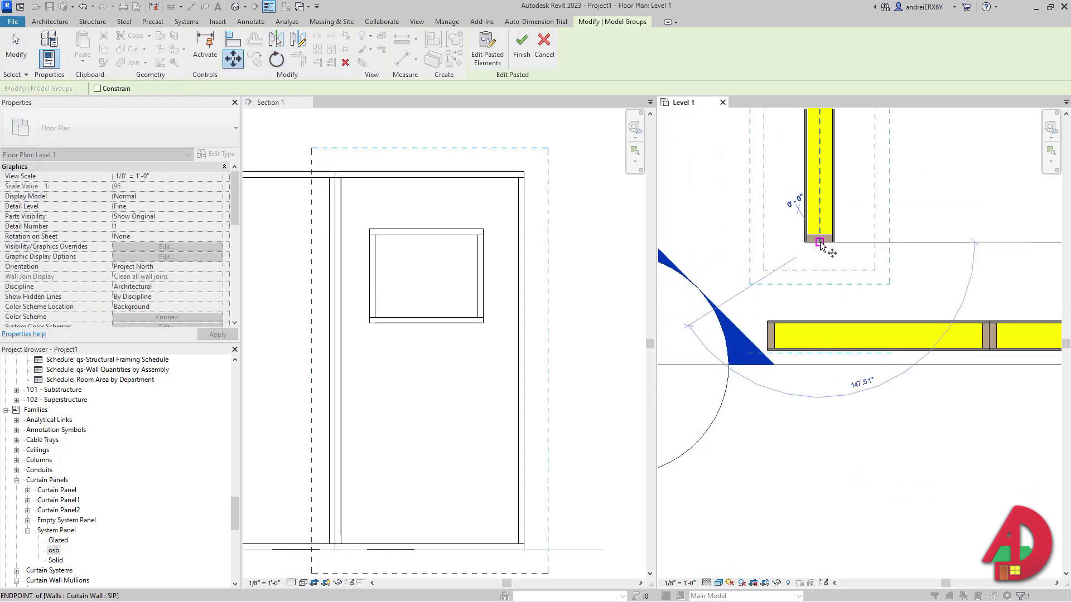
click(776, 321)
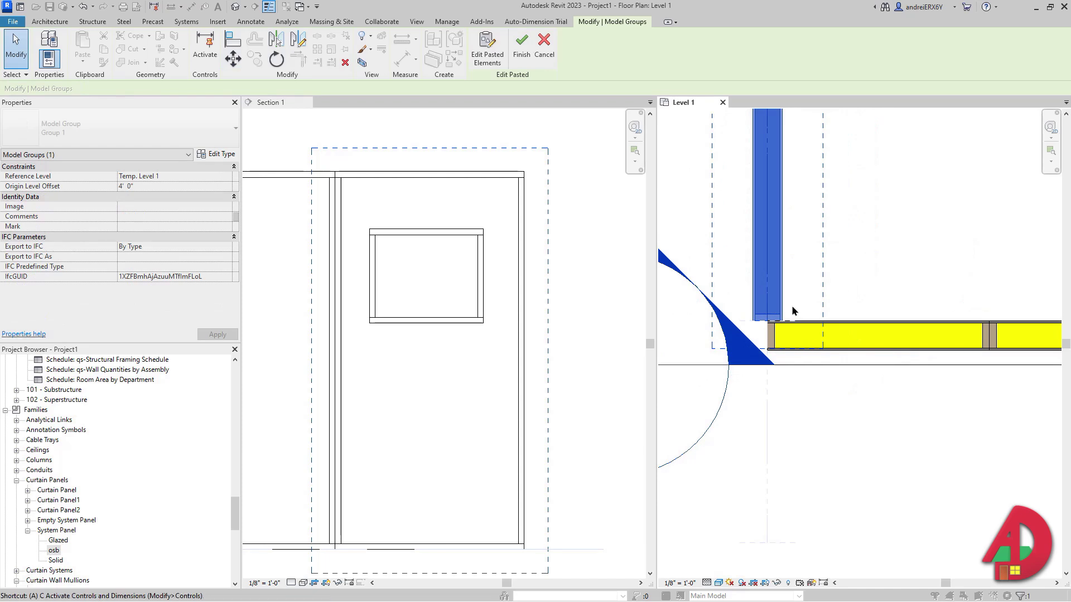
Align the rotated group's outer face with the free end of the plain horizontal wall to form a flush corner
key(a)
key(l)
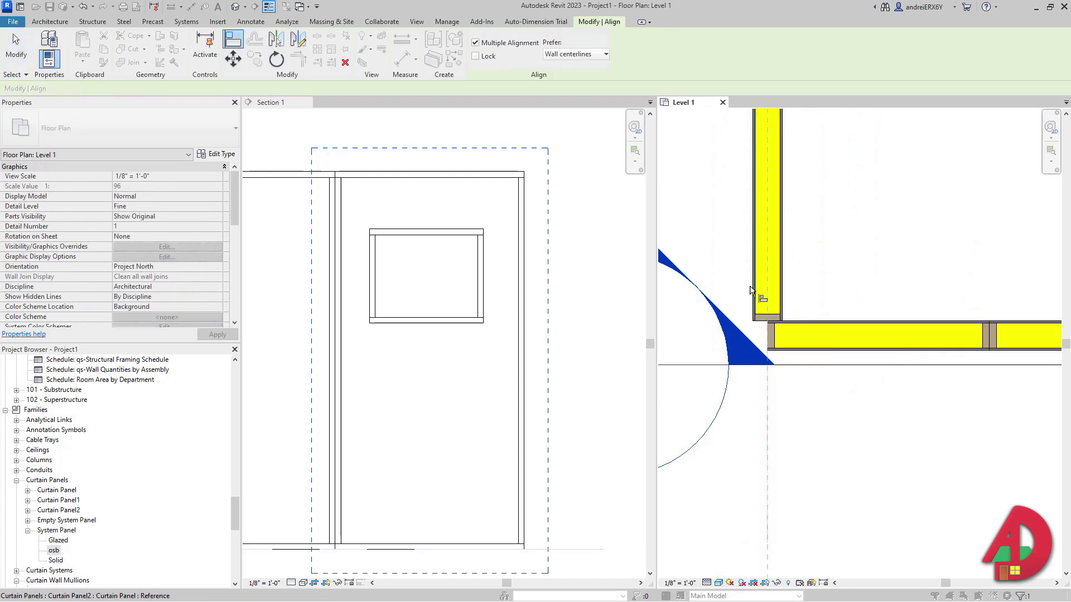
key(Escape)
click(751, 290)
key(a)
key(l)
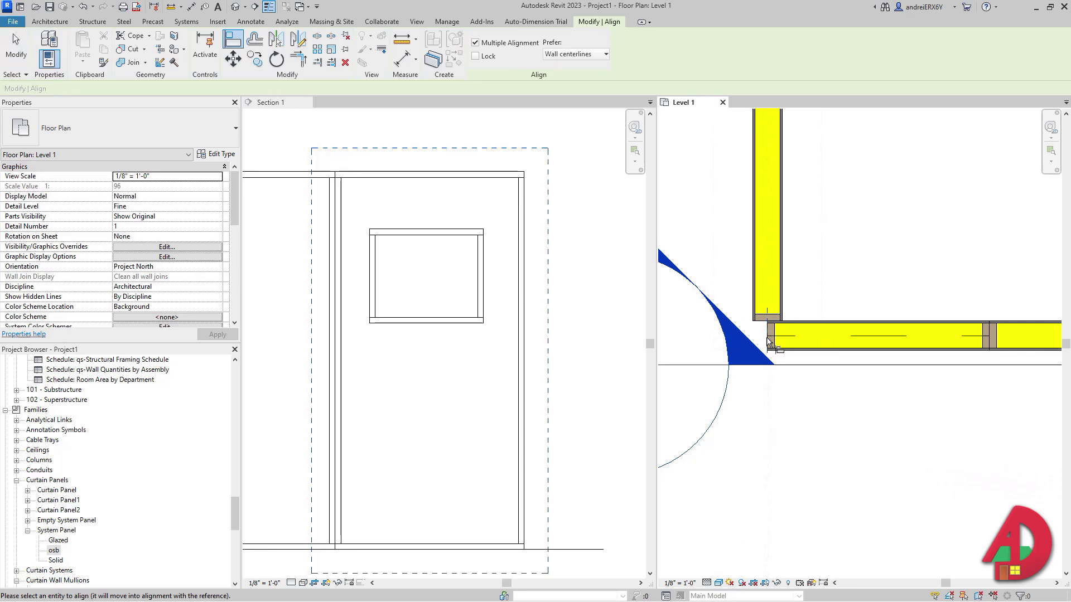
click(753, 302)
key(Escape)
Try to pull the plain wall's end away from the adjoining window group, and undo the change
scroll(731, 142, down, 3)
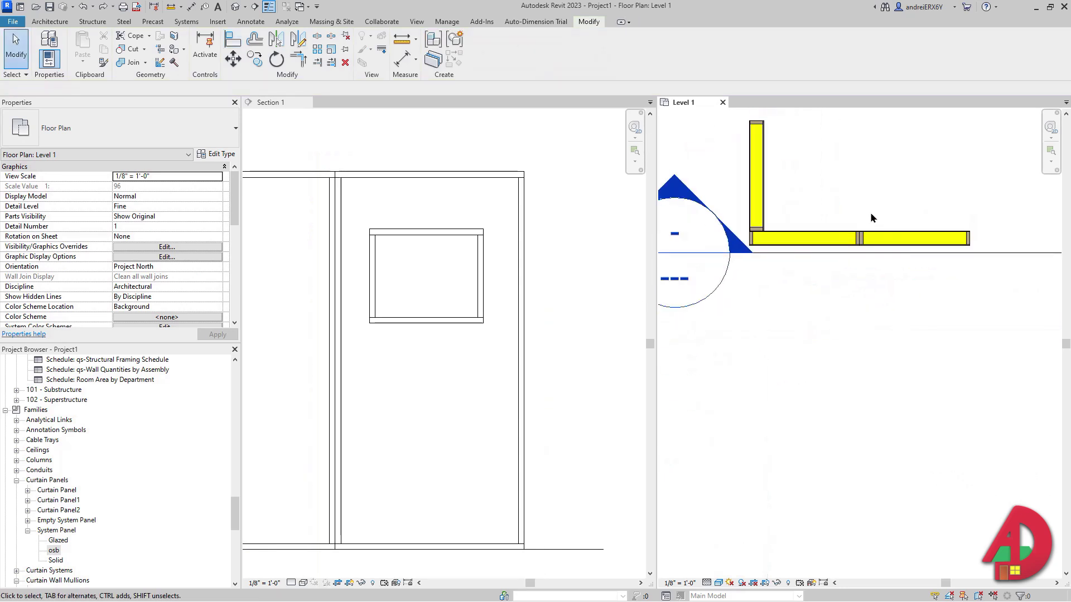
click(812, 241)
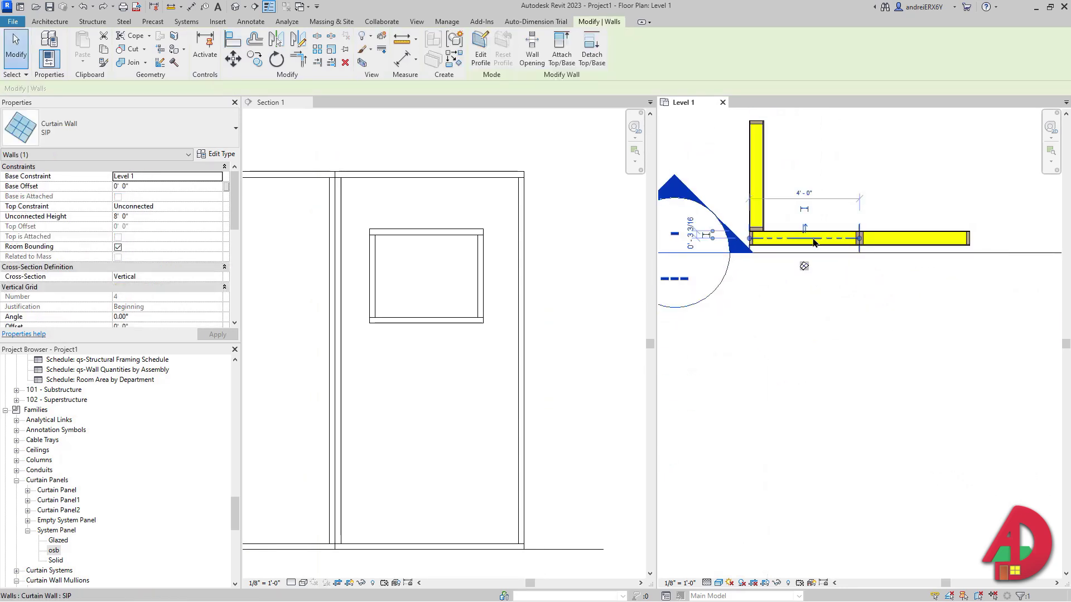
scroll(803, 266, up, 3)
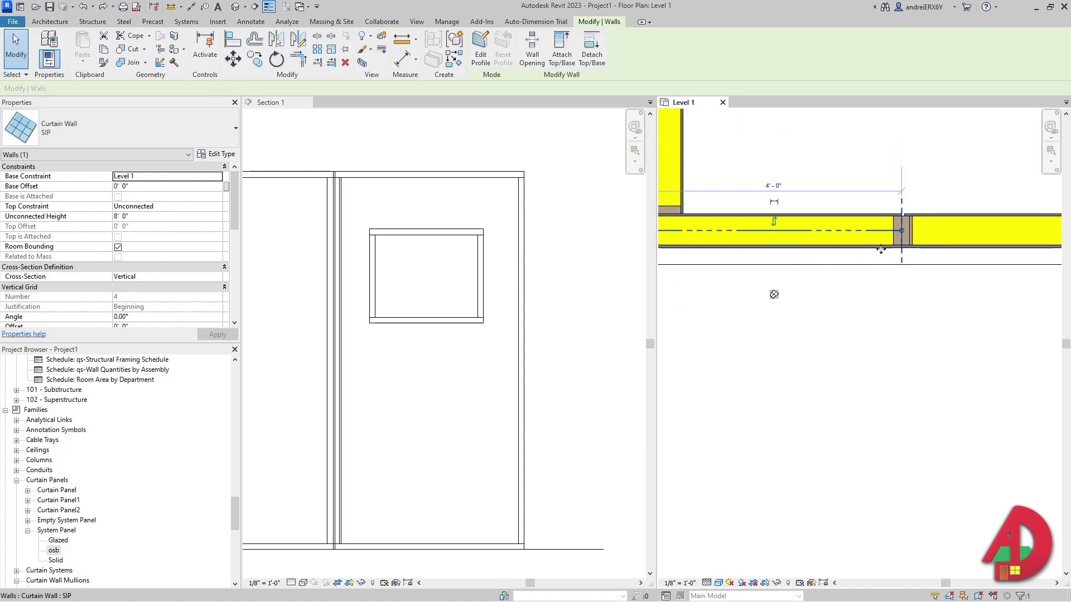
drag(903, 266, 895, 266)
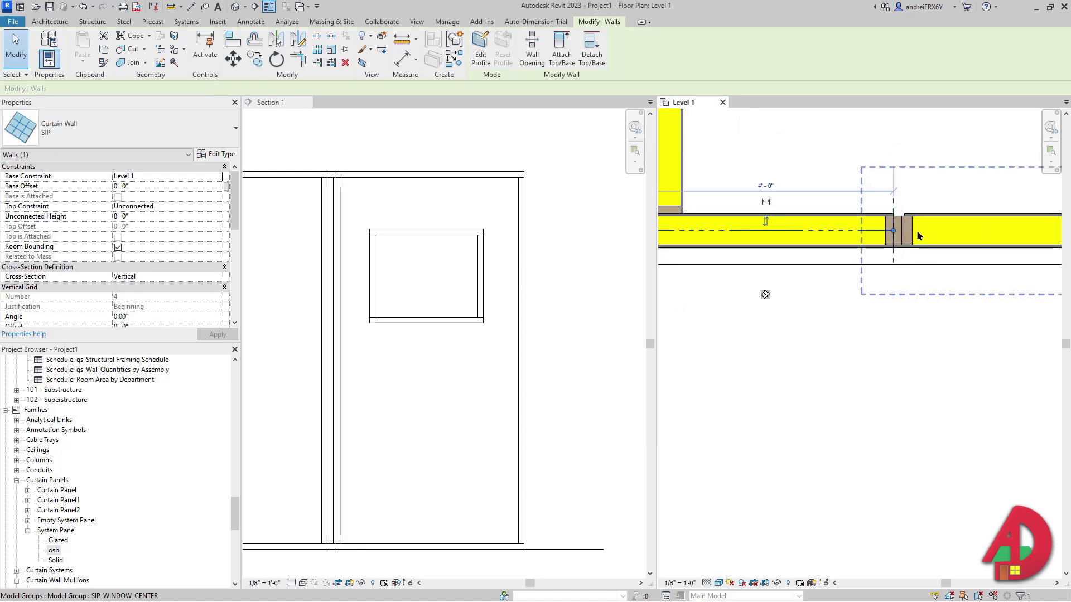
key(ctrl+z)
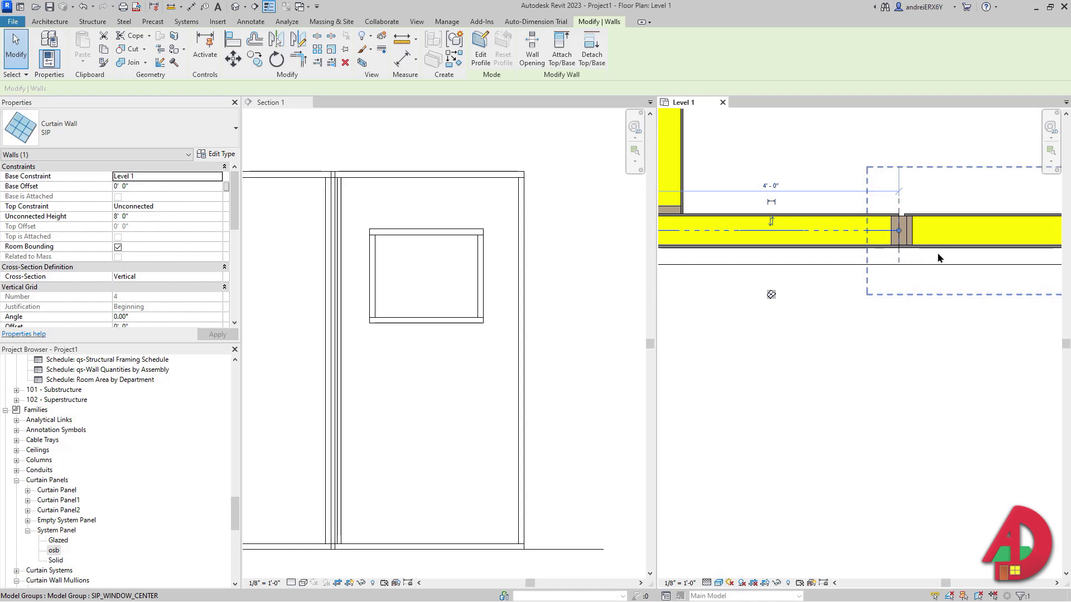
key(ctrl+z)
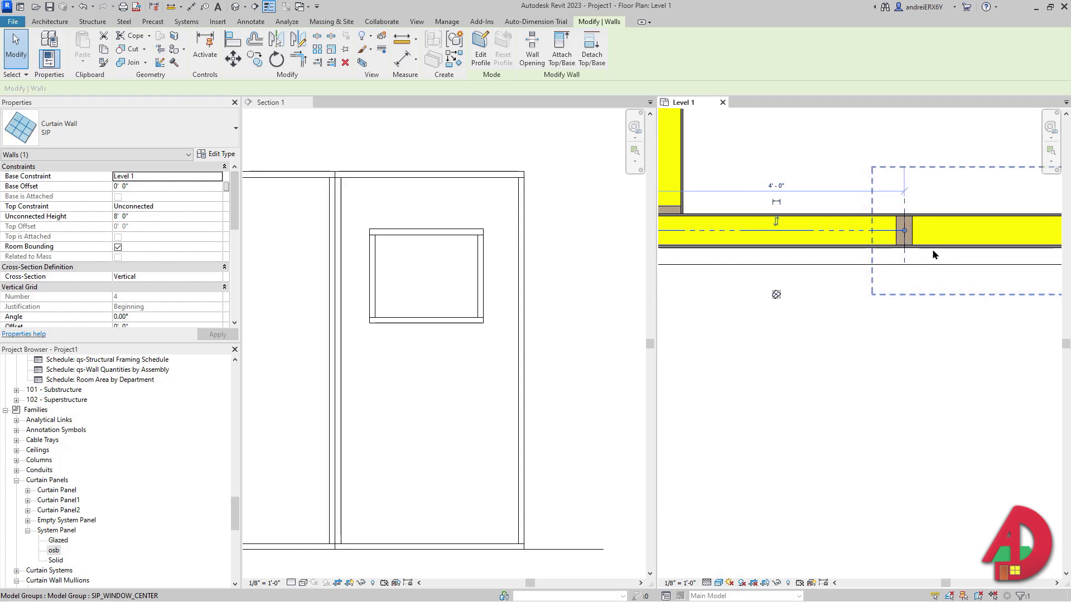
Disallow the join at the plain wall's end beside the window group, and pull that end back 1 1/2"
right_click(905, 233)
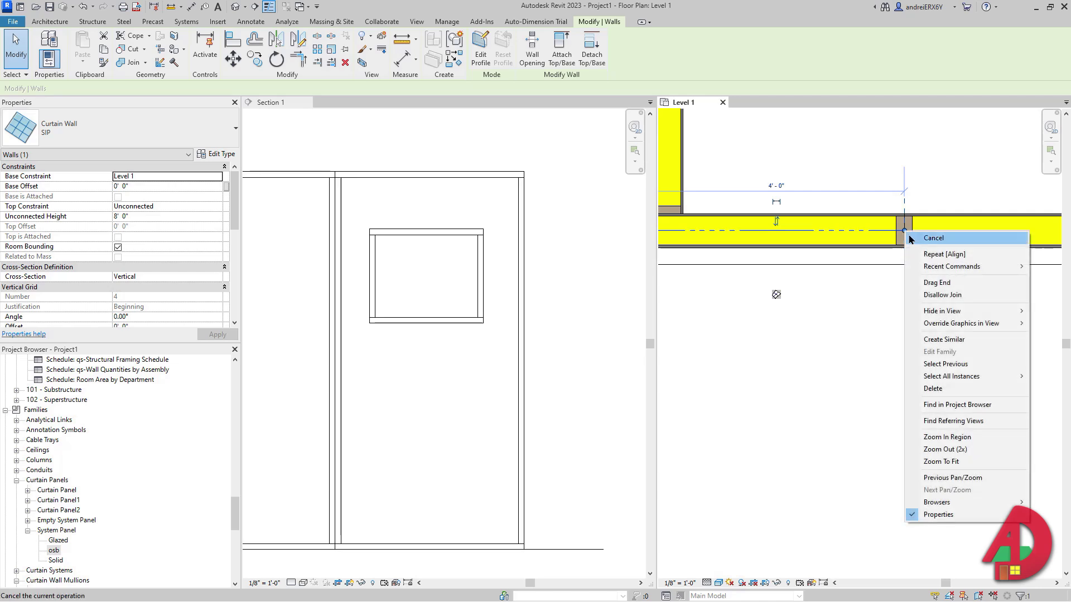
click(941, 295)
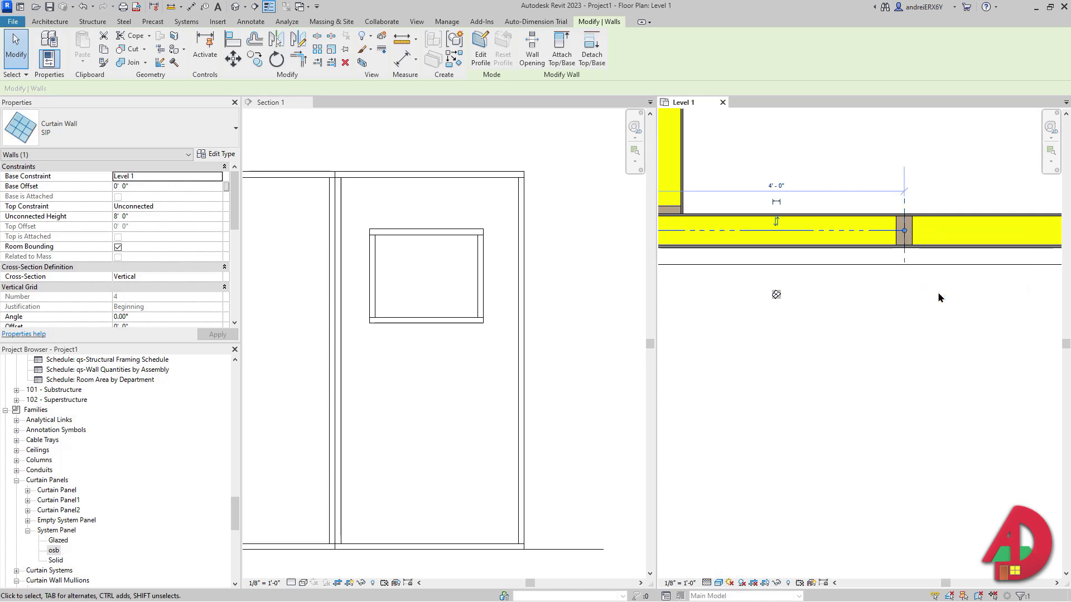
drag(904, 230, 895, 246)
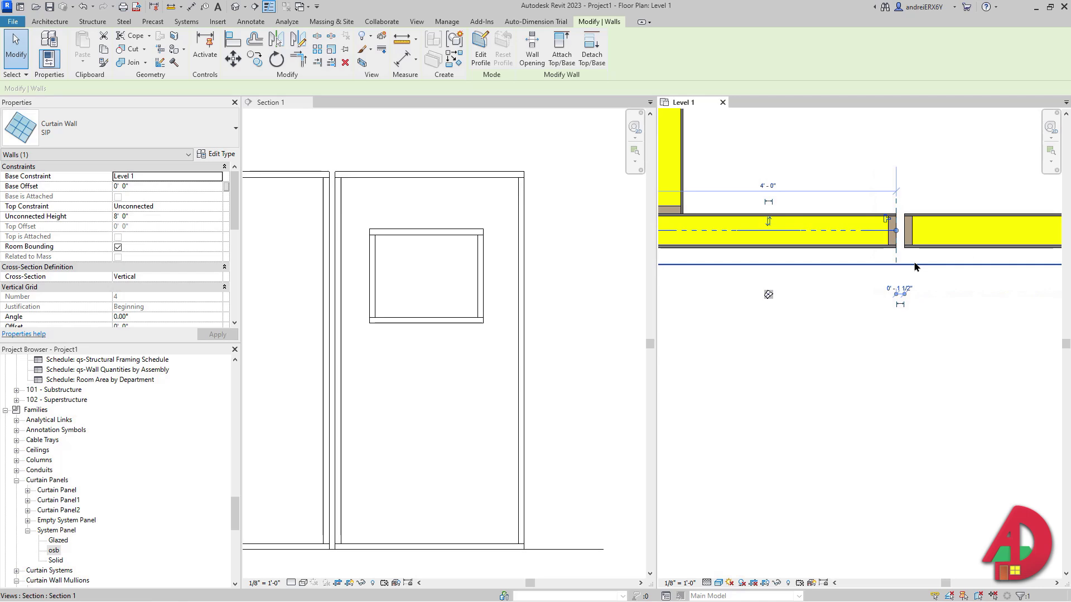
Create a callout in Section 1 framing the full height of the window wall and part of the plain wall
scroll(851, 286, down, 2)
scroll(312, 290, down, 2)
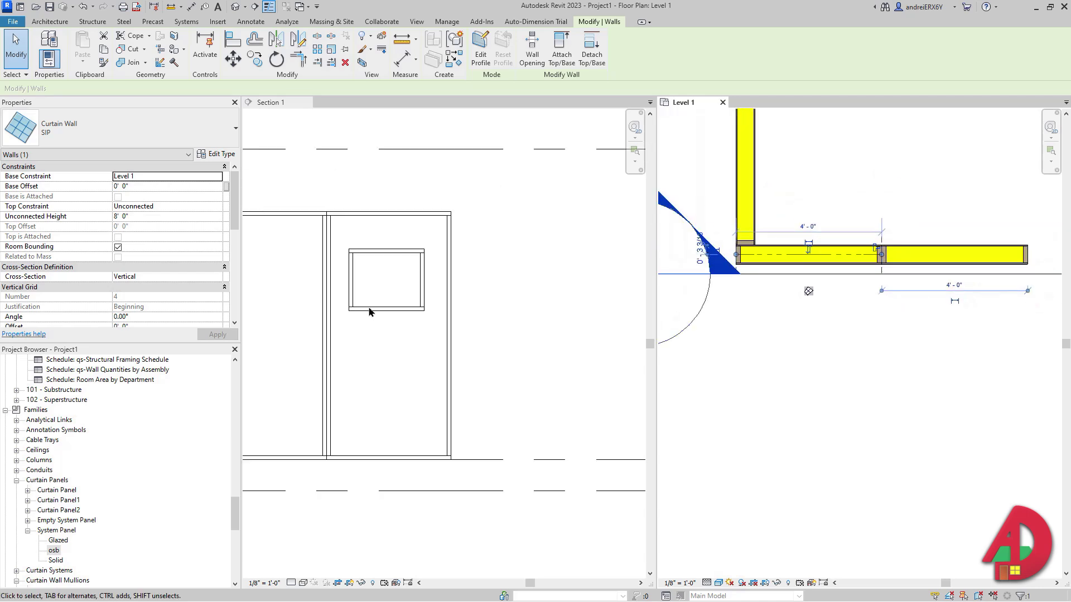
scroll(369, 312, down, 2)
scroll(461, 328, up, 2)
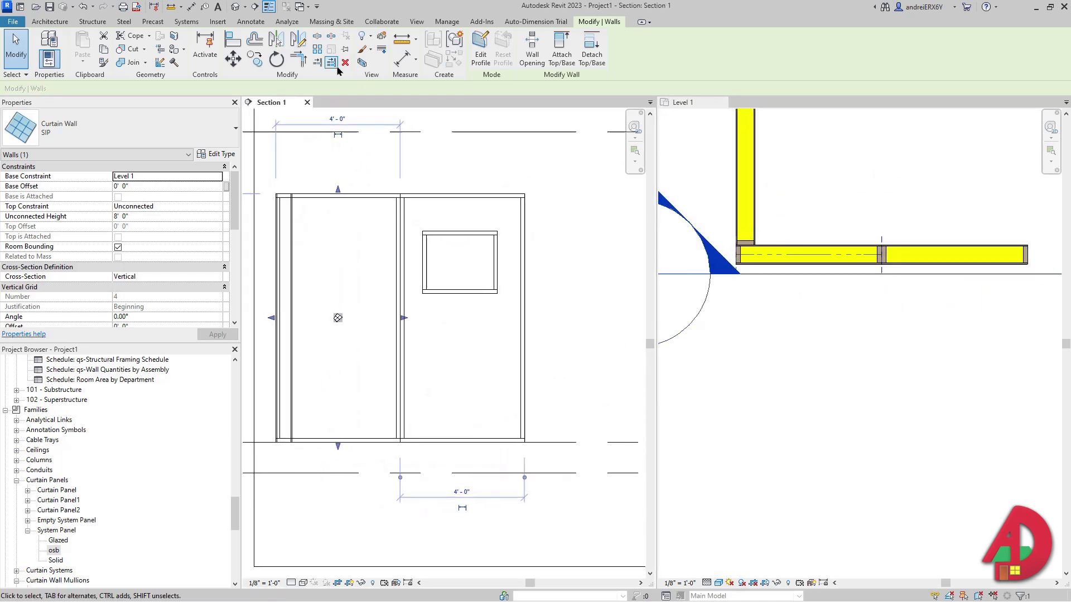
click(416, 21)
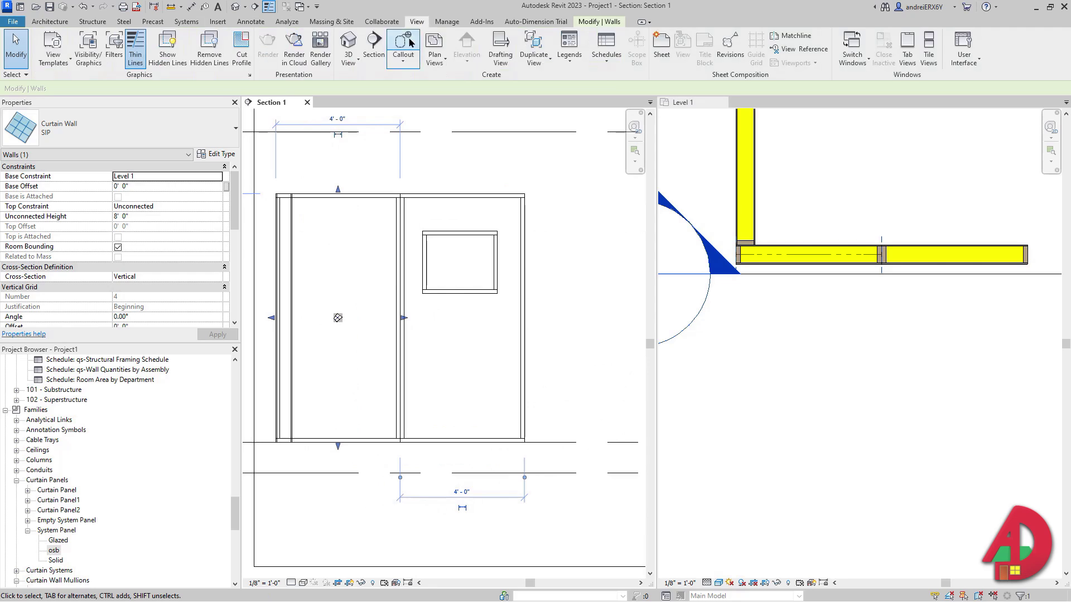
click(409, 43)
click(359, 157)
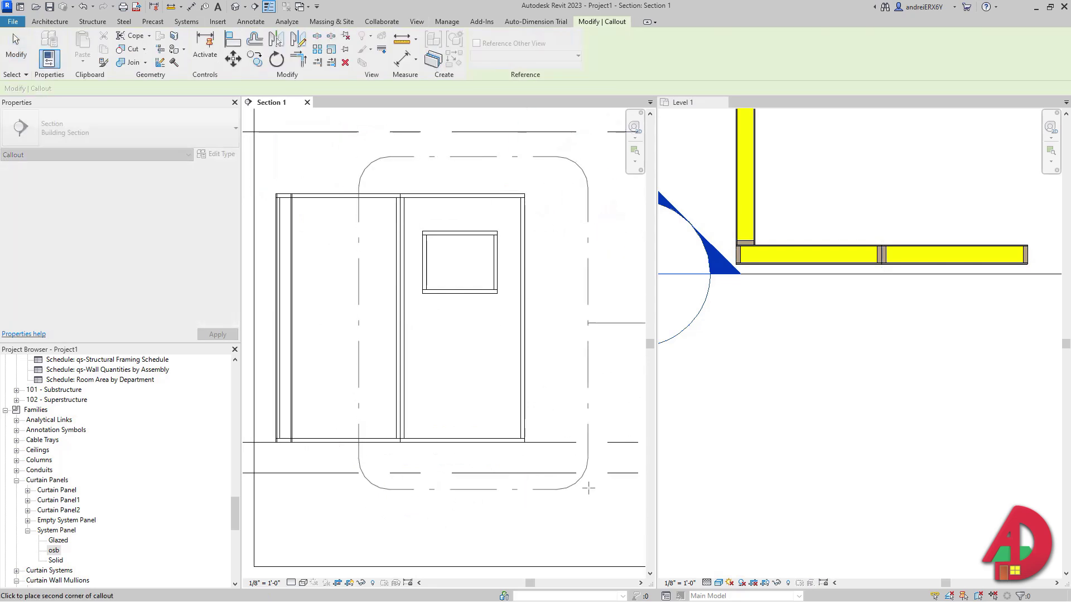
click(583, 513)
Create a new sheet using the preselected titleblock
scroll(78, 434, up, 3)
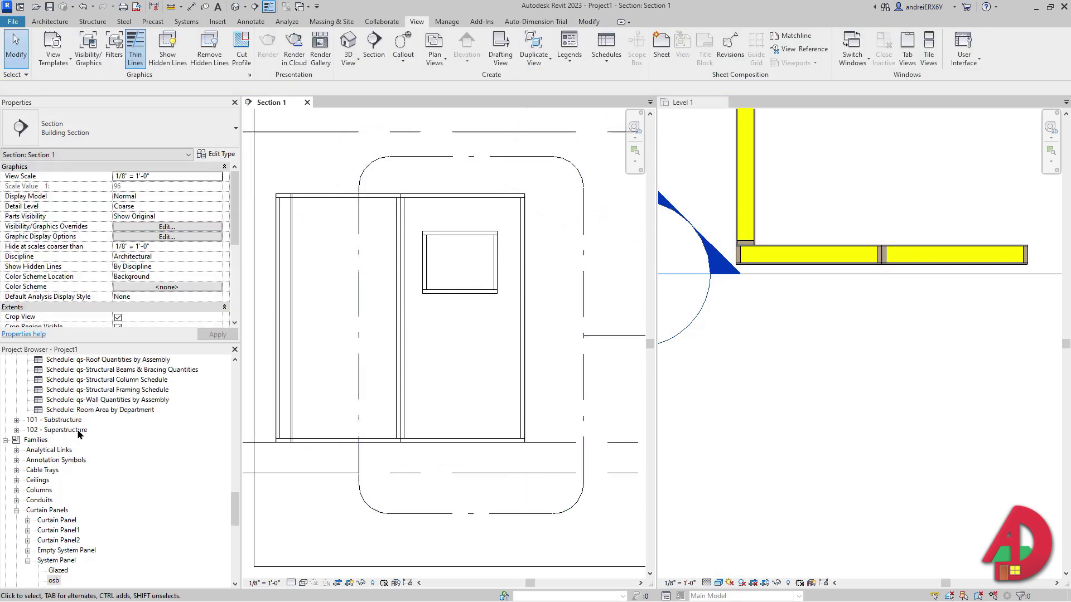
scroll(92, 480, down, 10)
scroll(93, 485, up, 5)
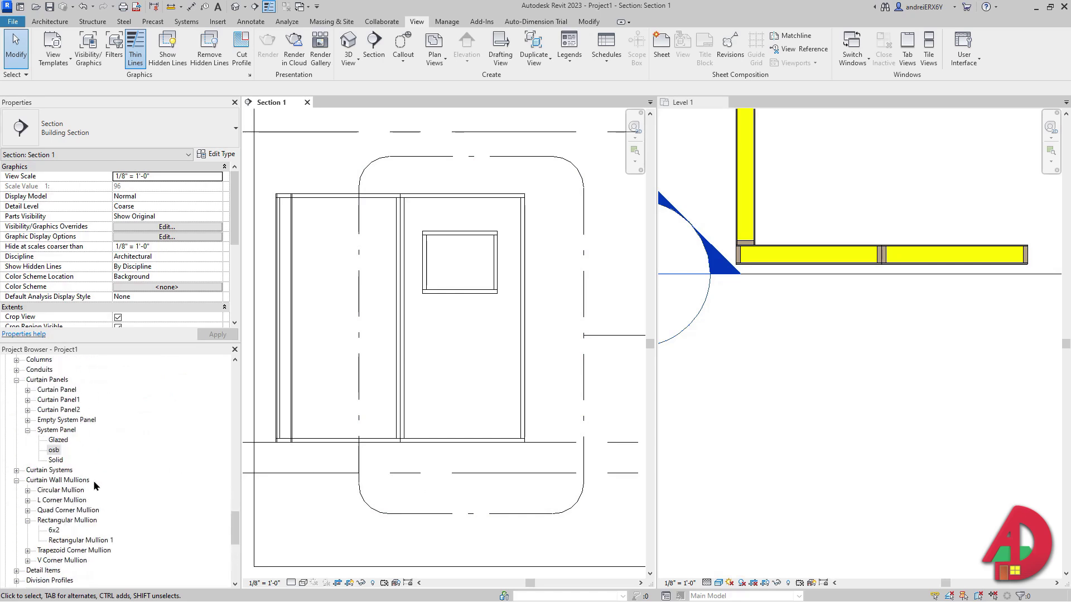
scroll(93, 486, up, 10)
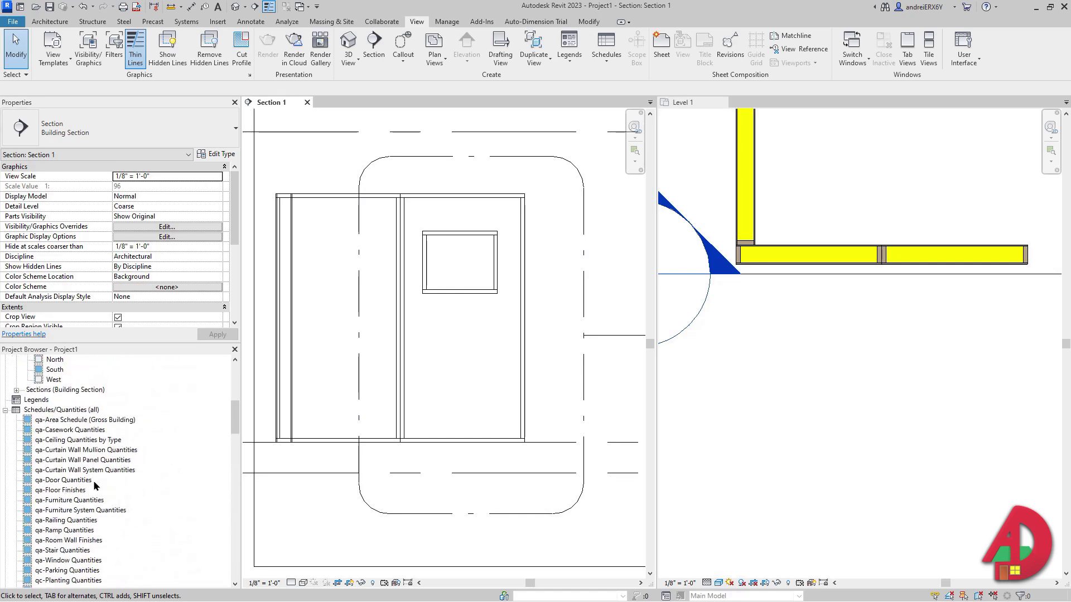
click(5, 409)
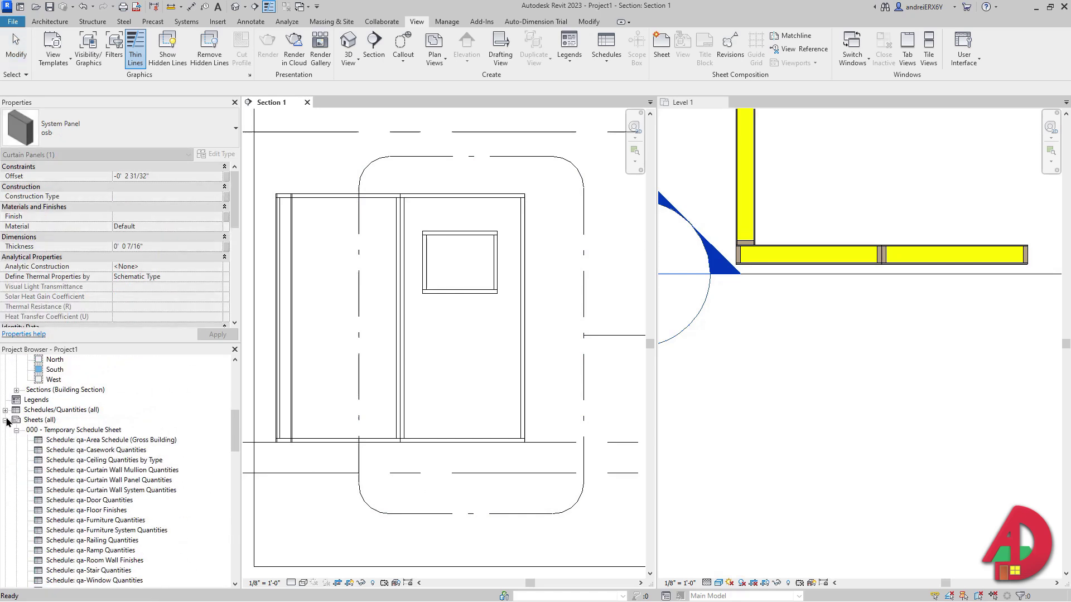
right_click(25, 425)
click(50, 432)
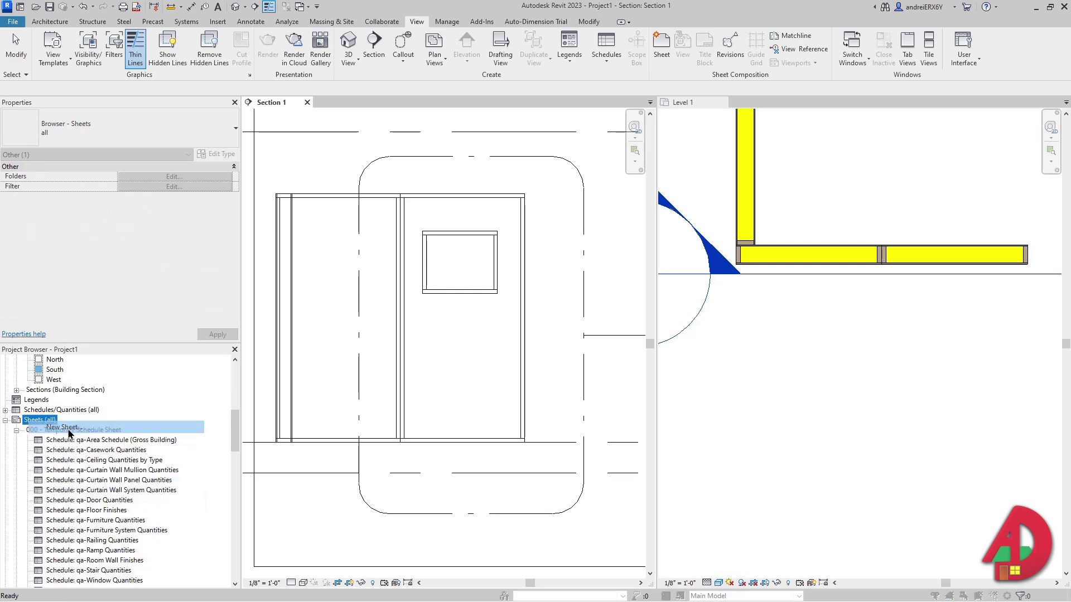
click(564, 431)
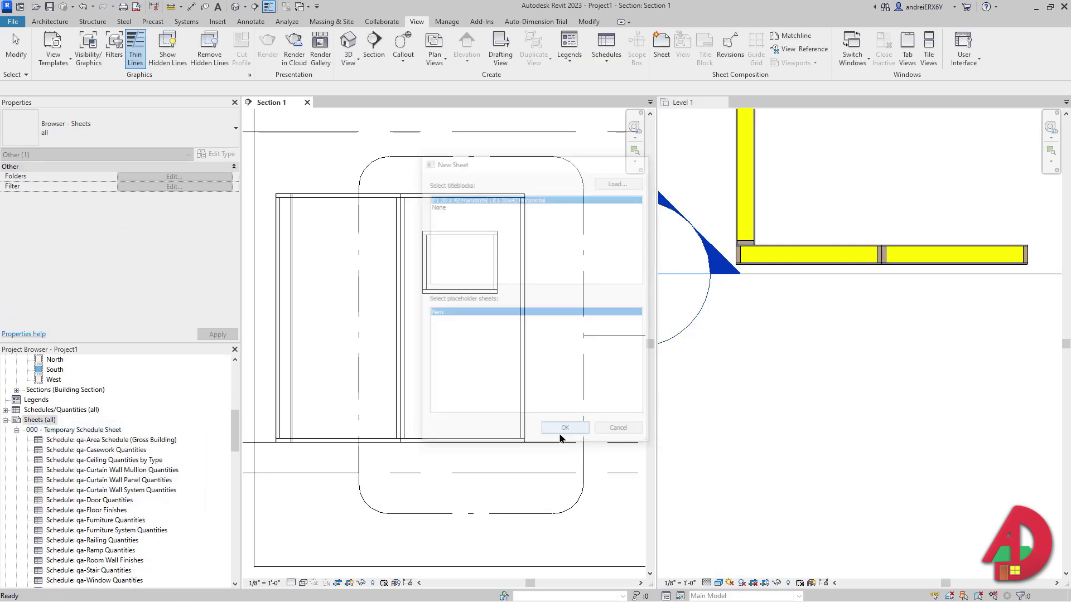
Place the Section 1 - Callout 1 view in the upper part of the new sheet 103
scroll(112, 390, up, 10)
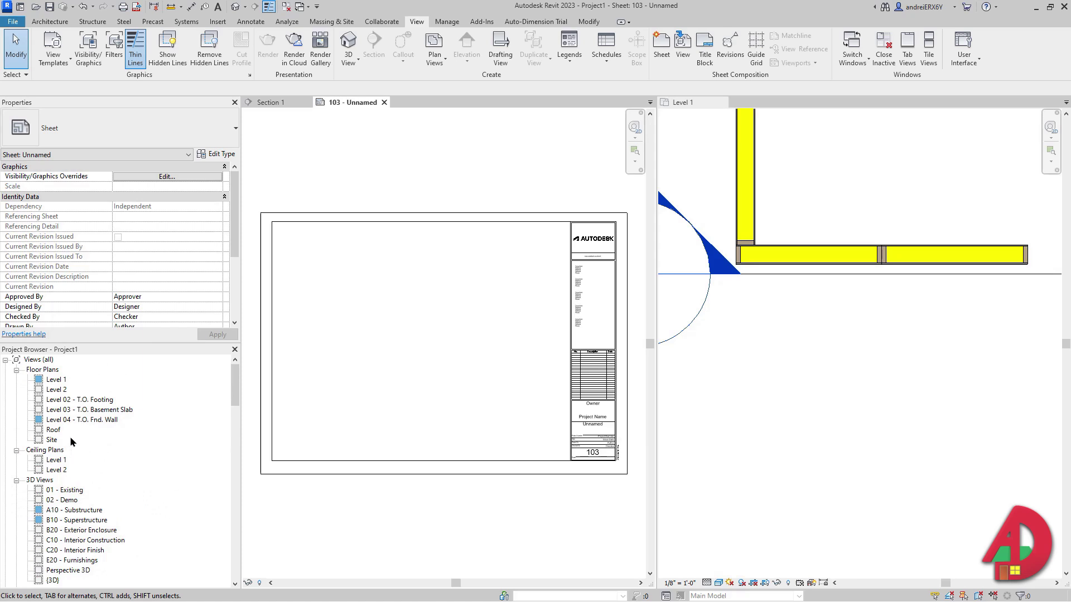
scroll(92, 484, down, 2)
scroll(92, 510, down, 1)
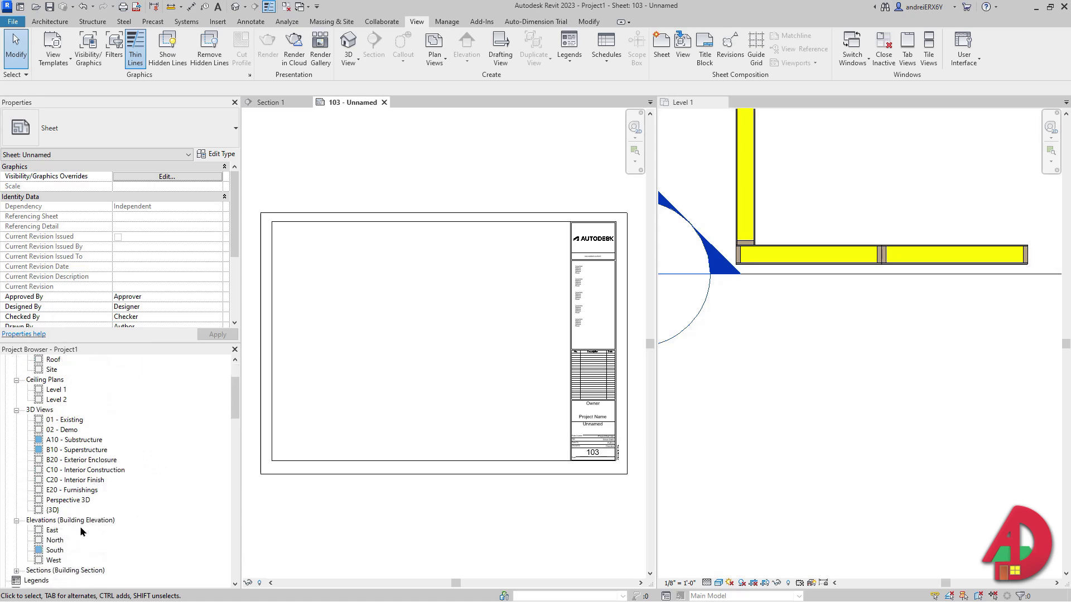
scroll(36, 567, down, 1)
click(16, 530)
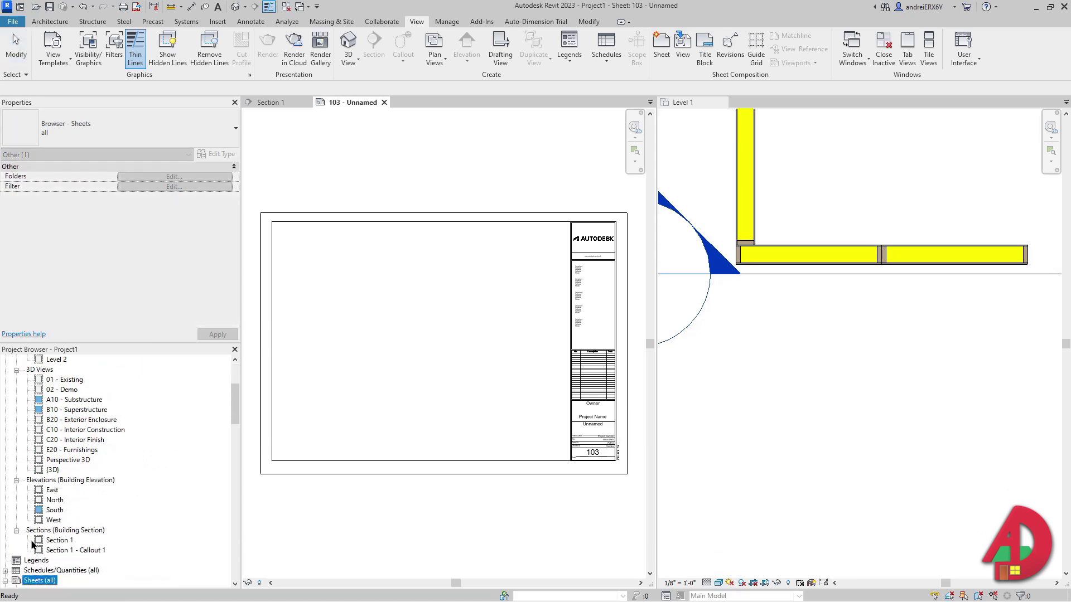
click(84, 551)
drag(338, 277, 334, 274)
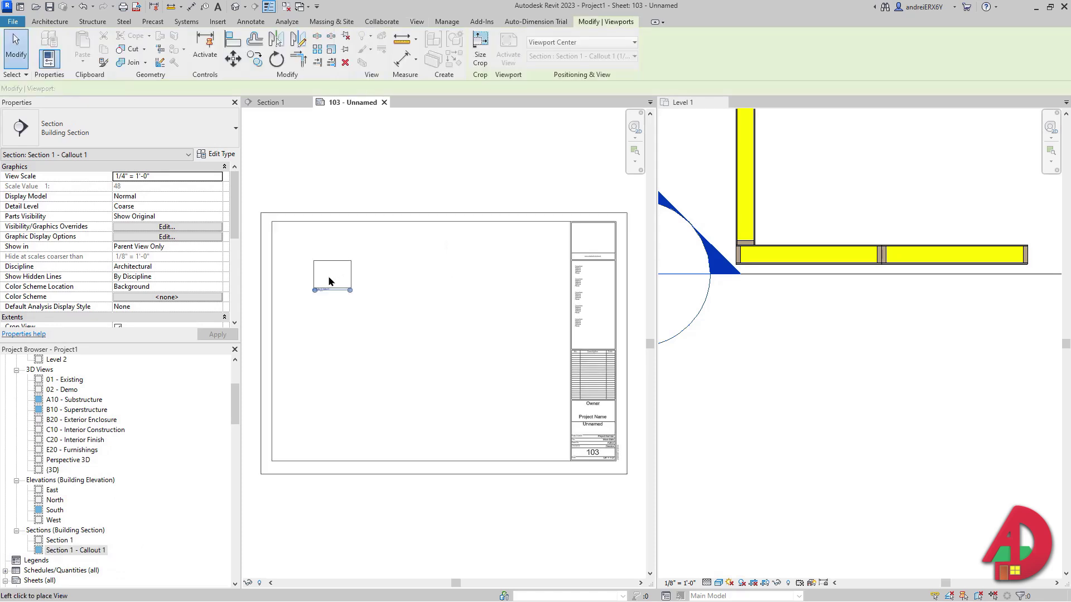
Activate the placed callout's viewport so its contents can be edited on the sheet
scroll(317, 253, up, 3)
click(454, 250)
scroll(456, 252, up, 4)
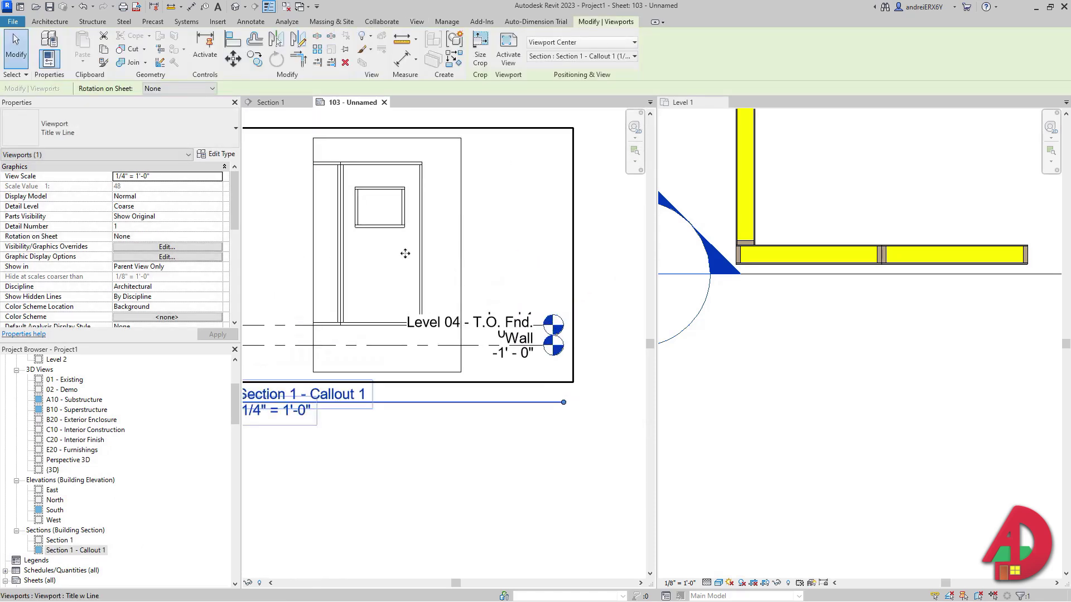
key(Escape)
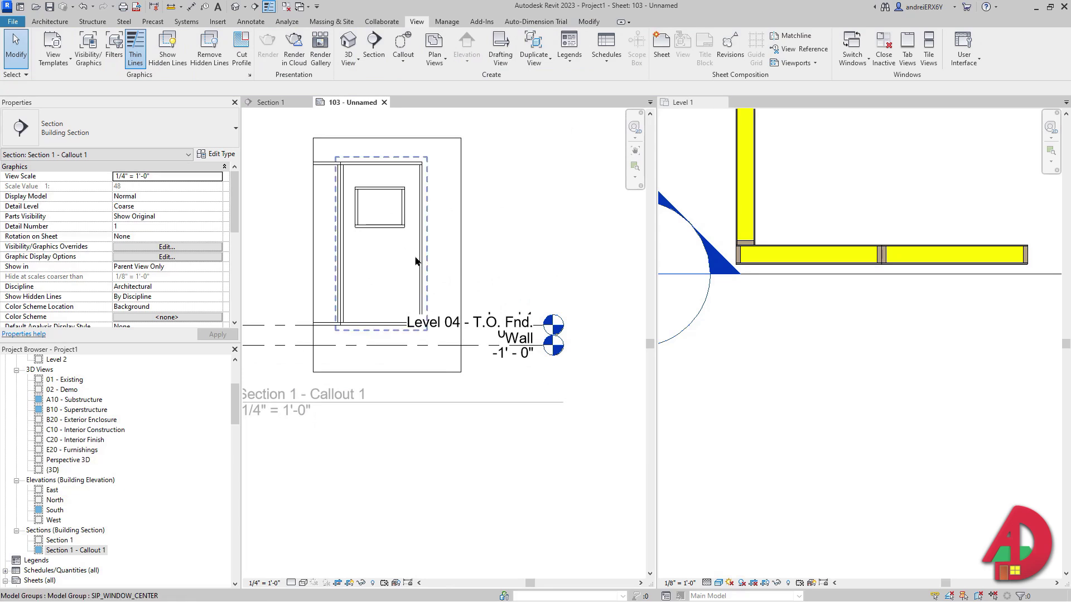
Isolate the SIP_WINDOW_CENTER group in the callout and apply the isolation permanently to the view
click(416, 260)
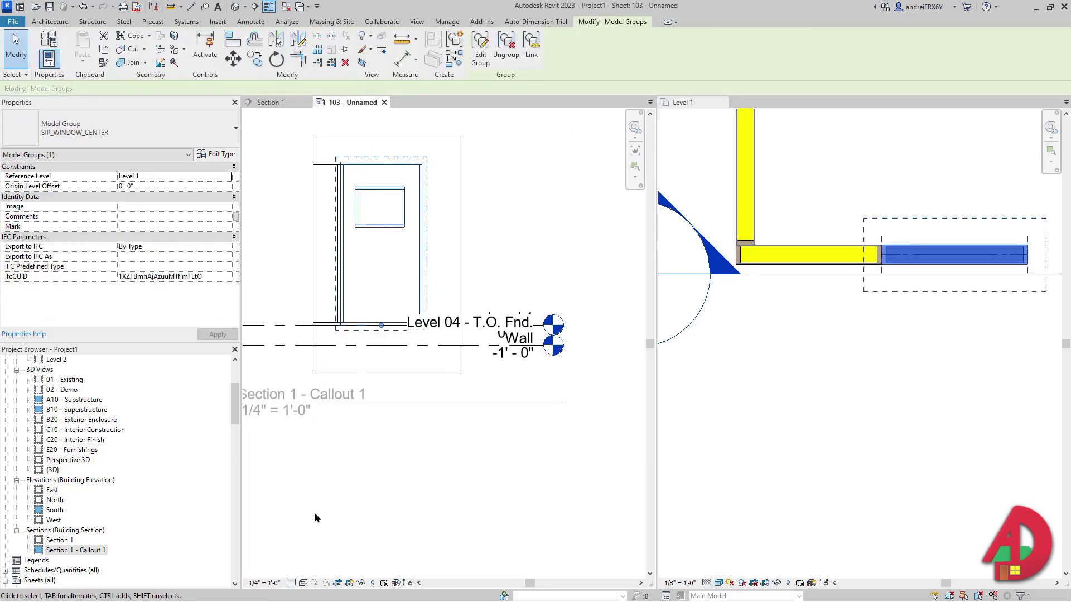
click(361, 582)
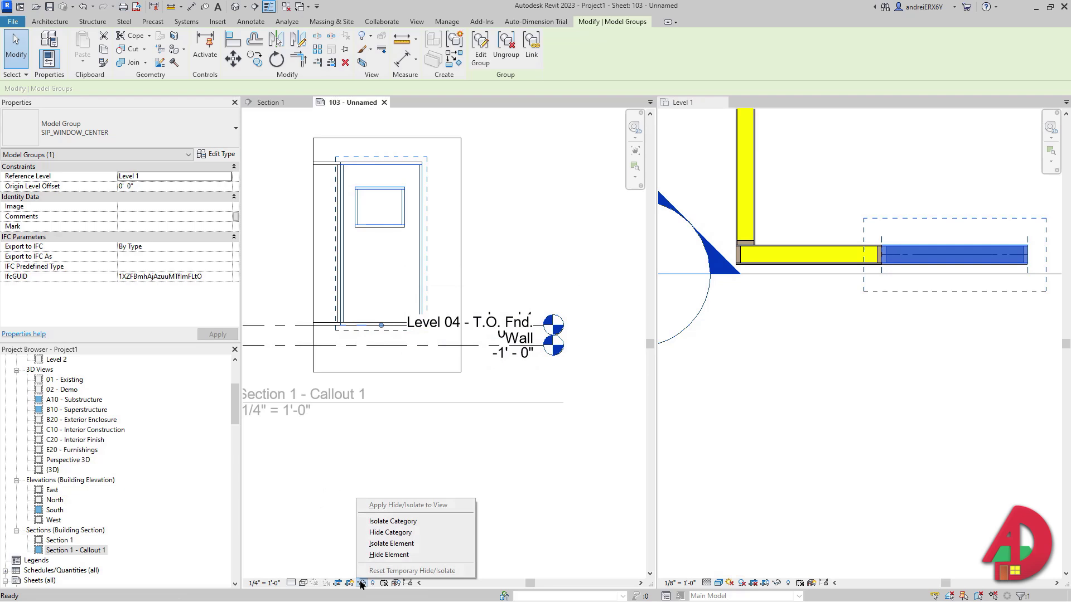
click(391, 543)
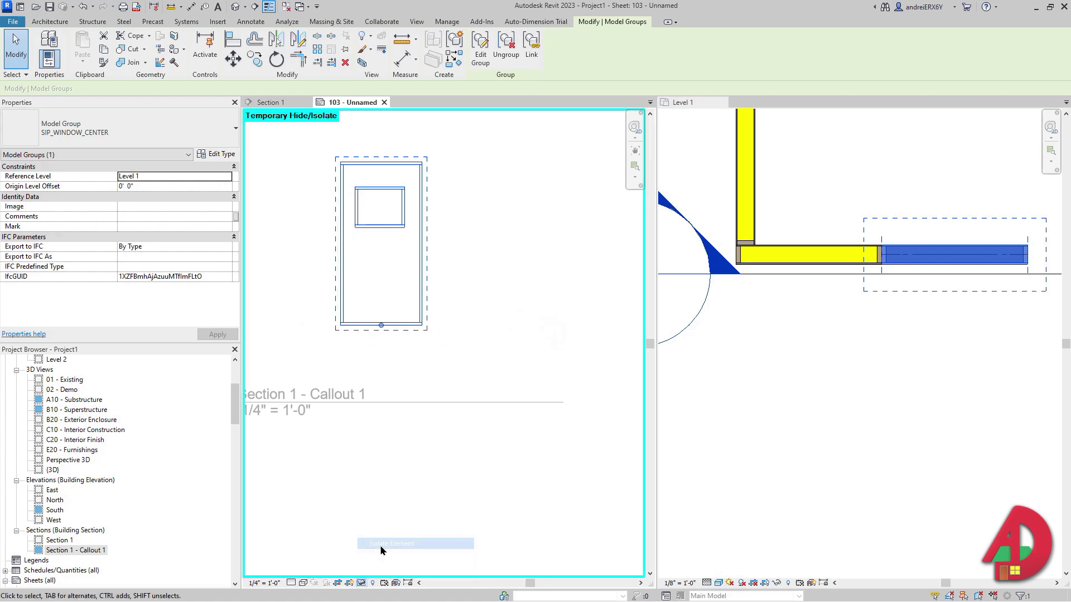
click(361, 582)
click(390, 506)
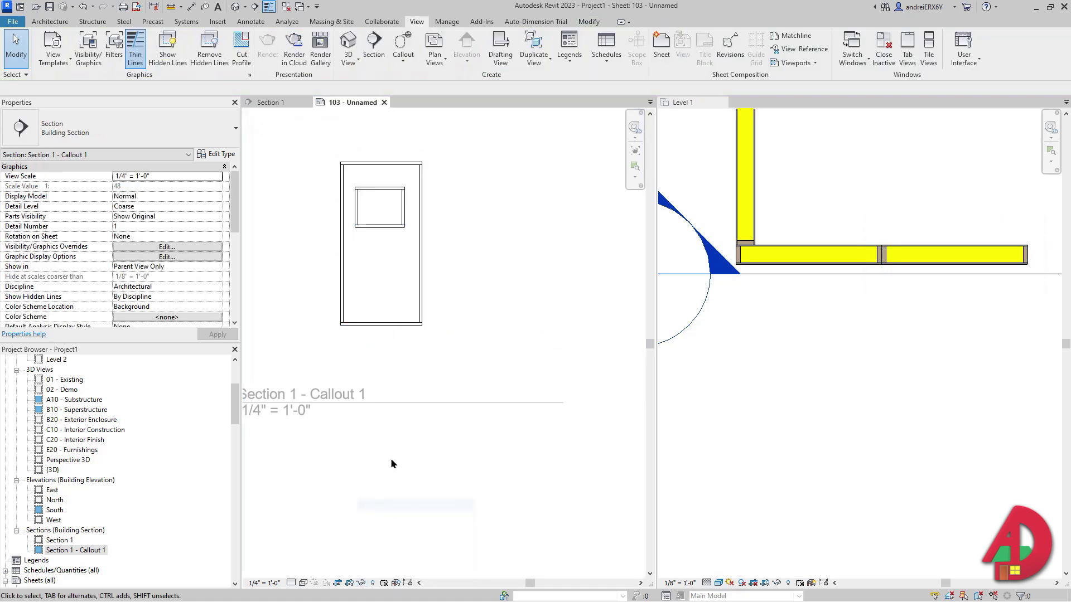
Set the callout view to the Realistic visual style and Fine detail level
click(303, 582)
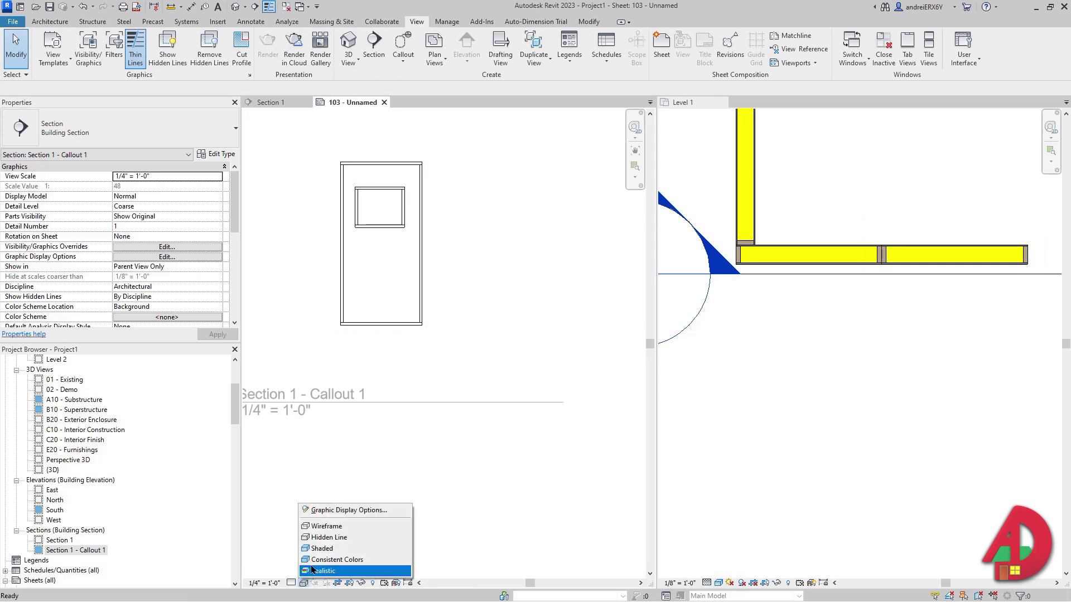
click(312, 569)
click(291, 582)
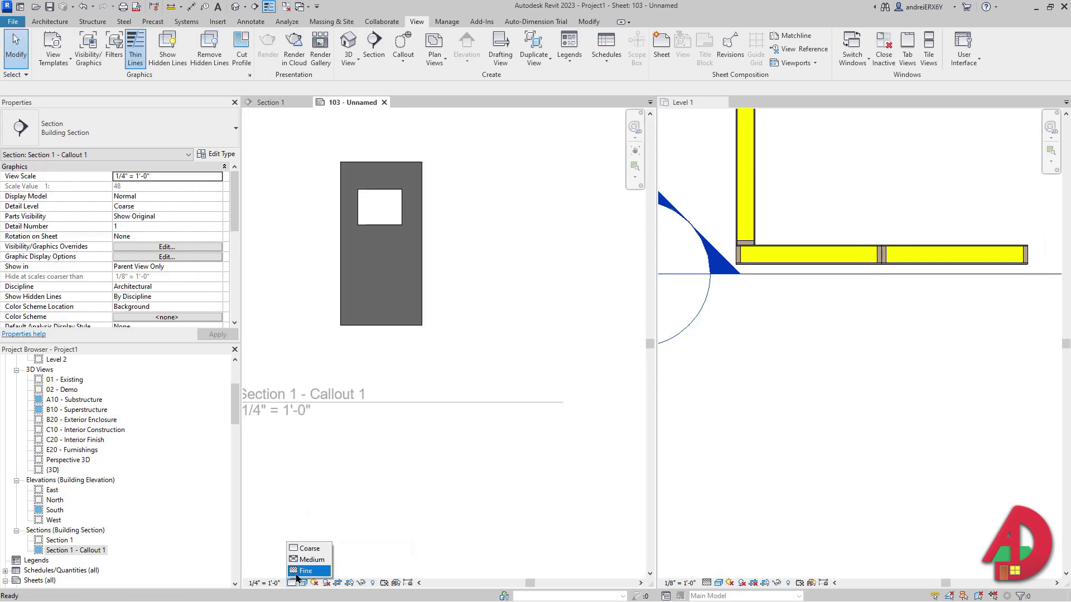
click(305, 571)
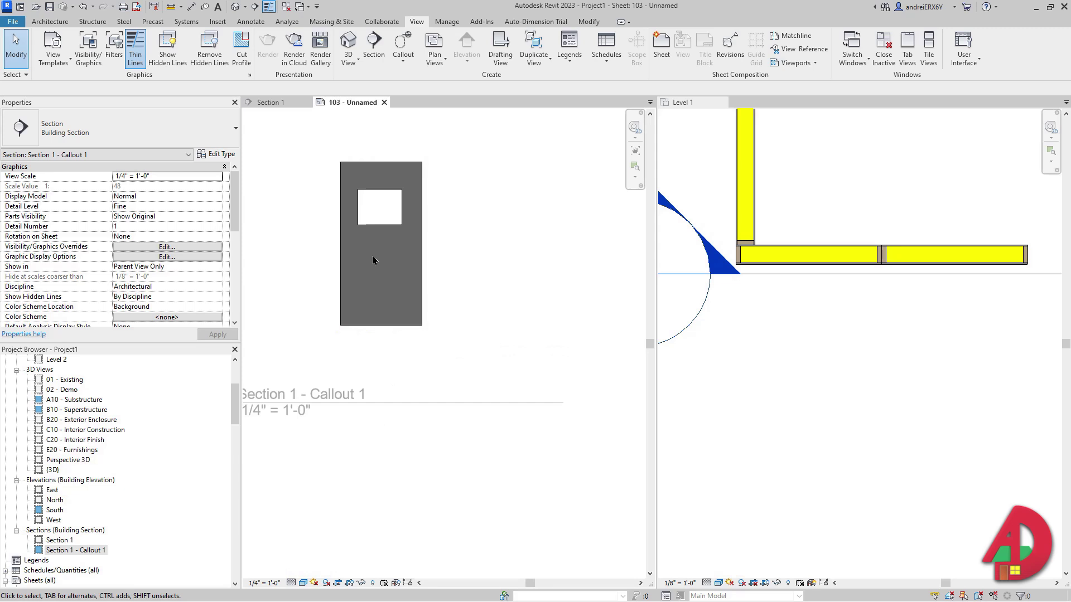
Override the Curtain Panels surface transparency to 70% in the callout's visibility graphics
key(v)
key(g)
click(539, 311)
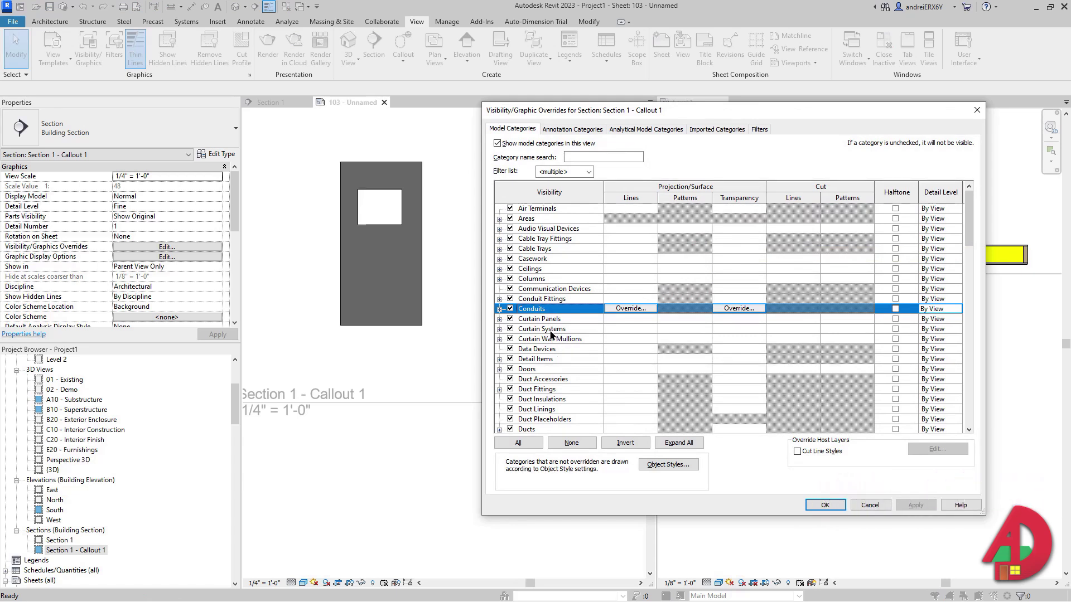
click(550, 322)
click(736, 319)
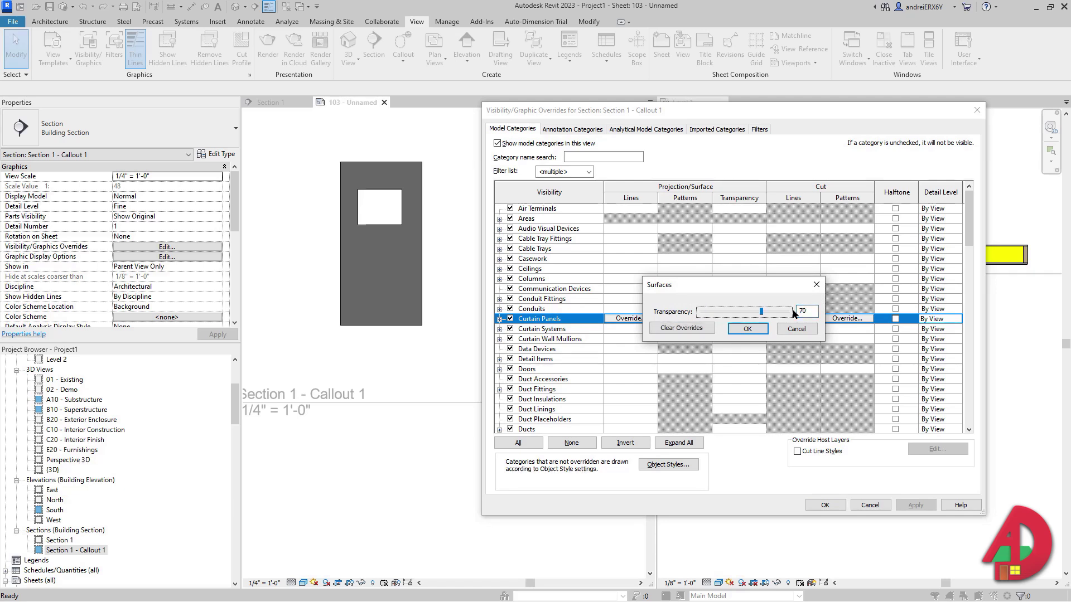
click(747, 329)
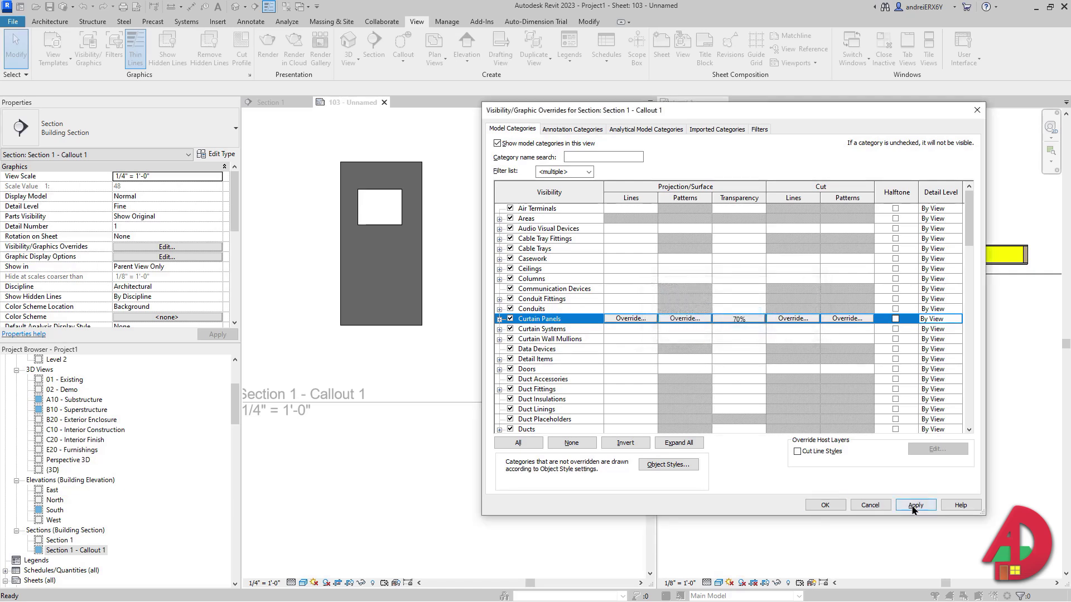
click(915, 506)
click(823, 504)
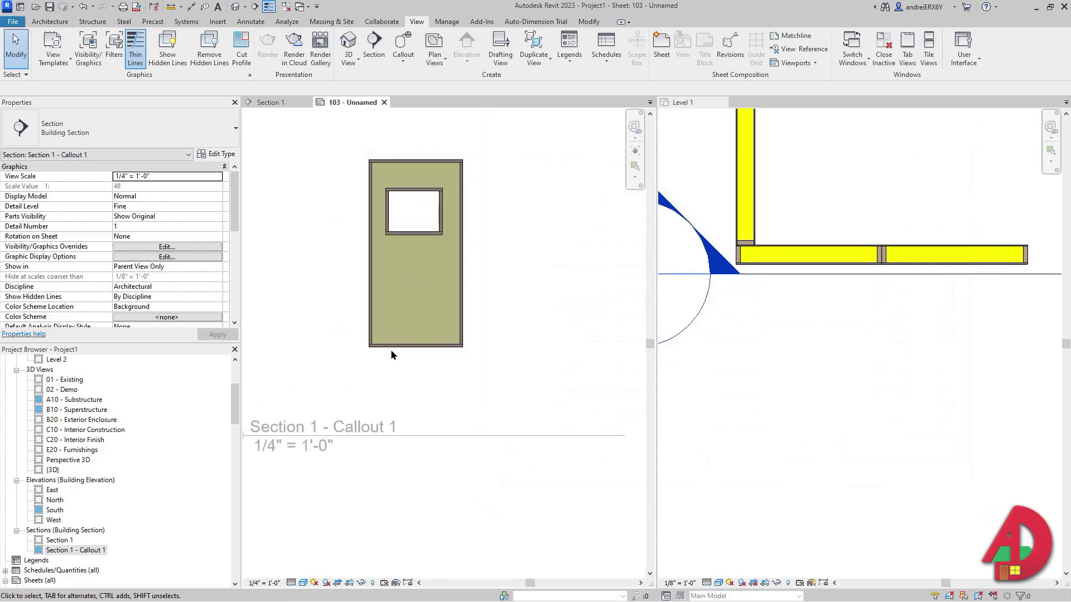
Dimension the wall's height between the inner edges of its top and bottom plates, placing the aligned dimension left of the wall
middle_drag(425, 229, 455, 238)
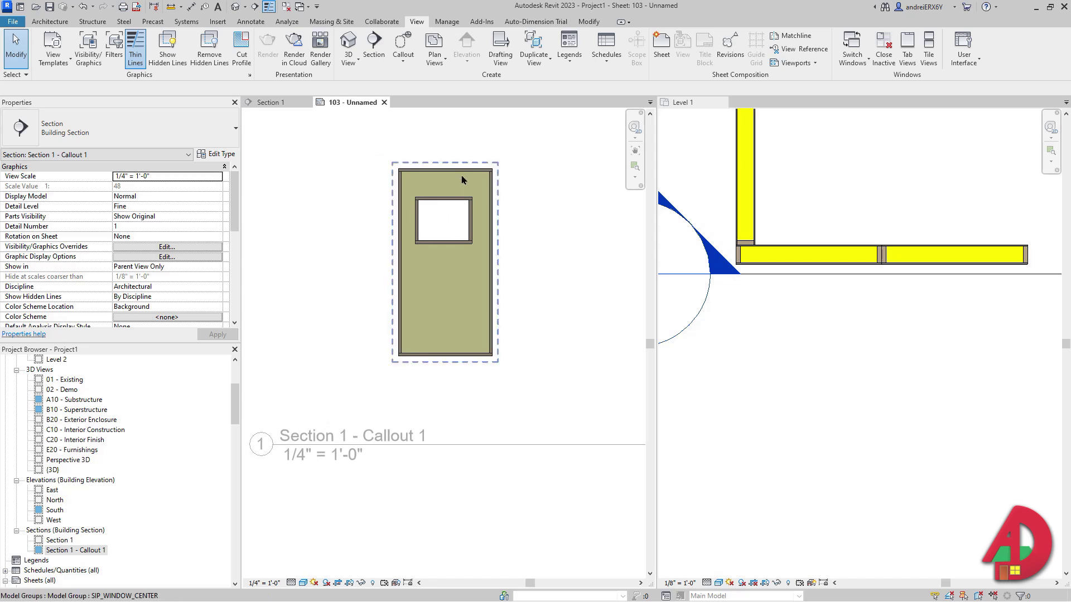
key(d)
key(i)
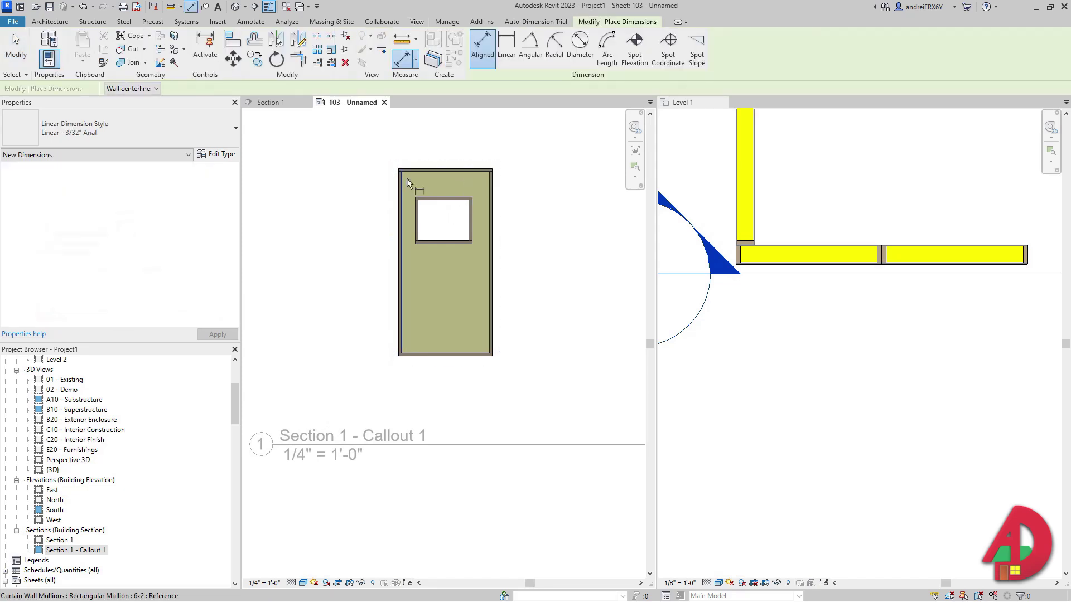
scroll(407, 179, up, 3)
click(418, 163)
scroll(429, 340, down, 3)
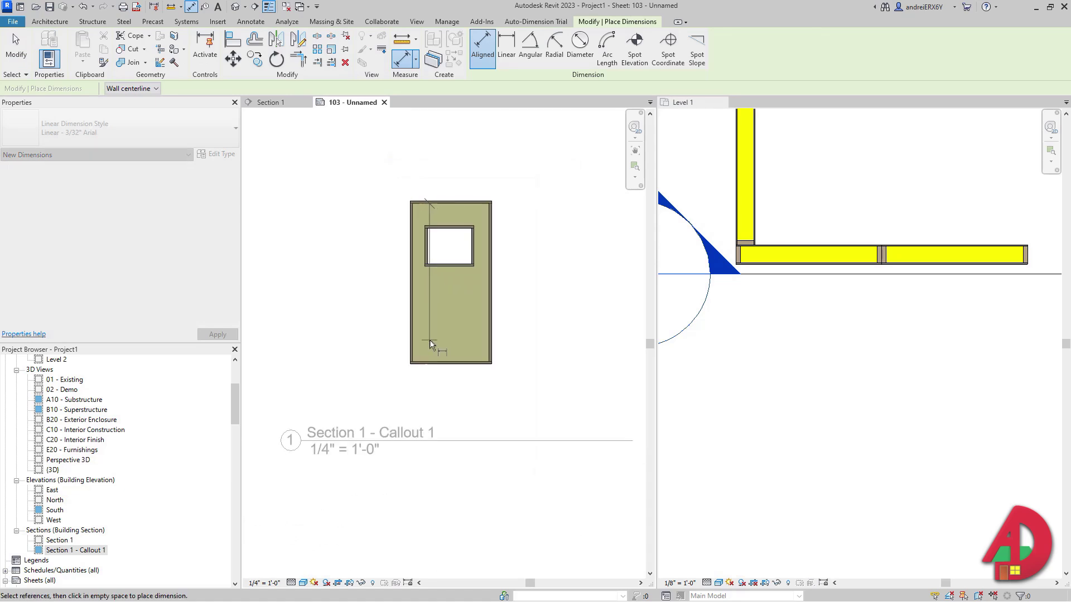
scroll(425, 360, up, 3)
click(433, 351)
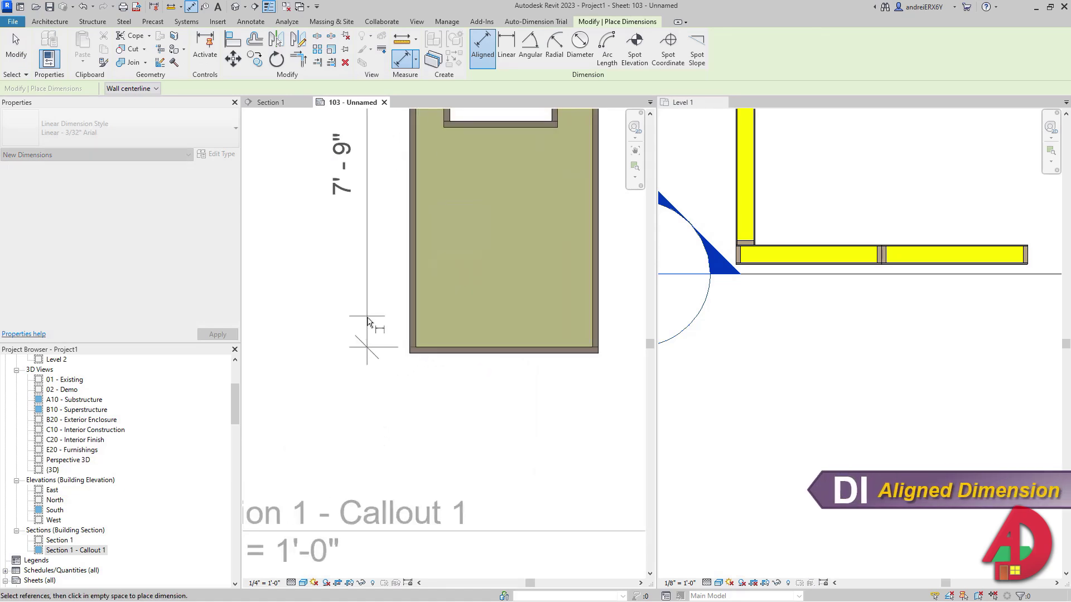
click(362, 347)
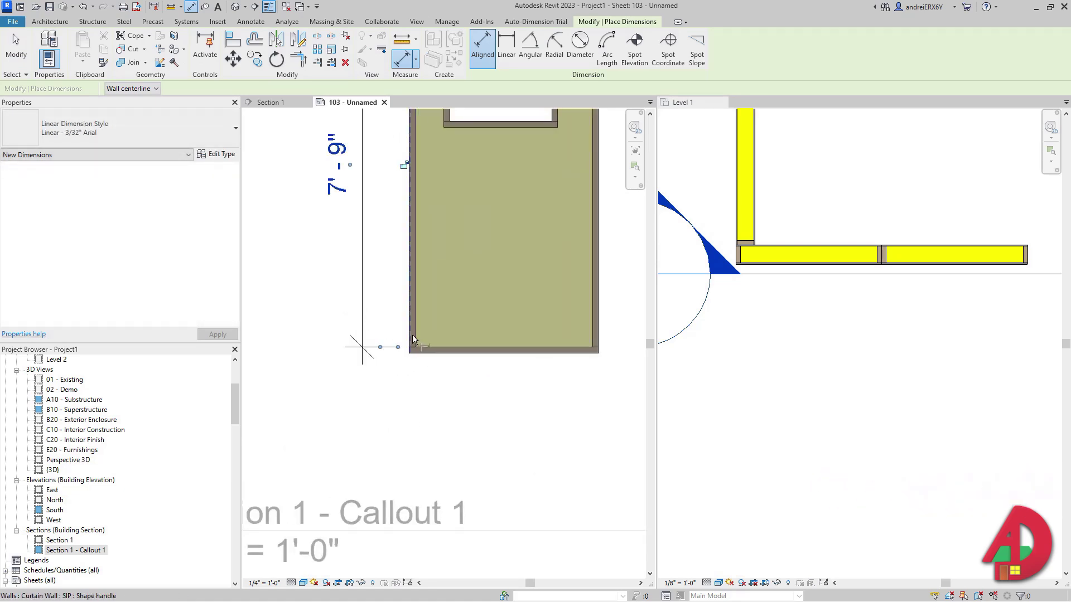
Dimension the wall's overall width between its outer edges, placing the dimension below the wall
click(412, 338)
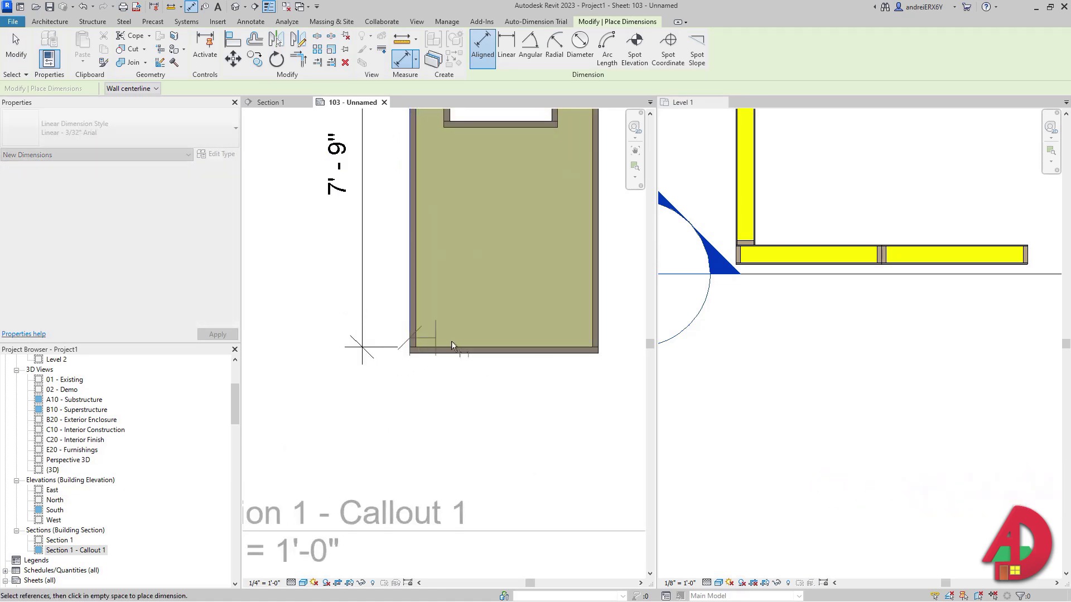
click(599, 350)
click(505, 446)
scroll(516, 272, down, 1)
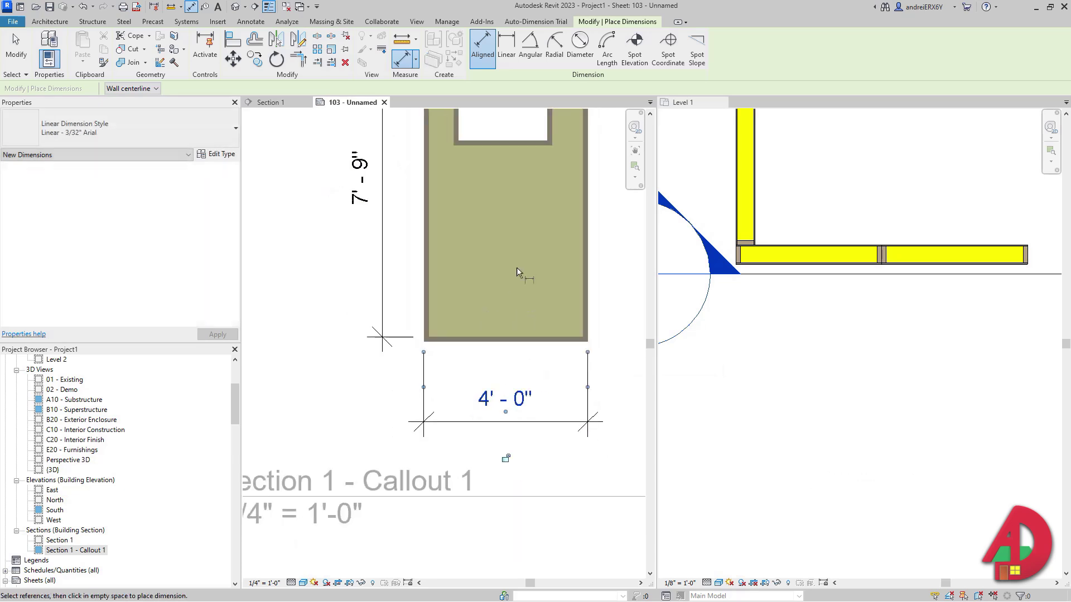
Dimension the window frame's width between its outer edges, placing the dimension above the wall
middle_drag(516, 267, 429, 272)
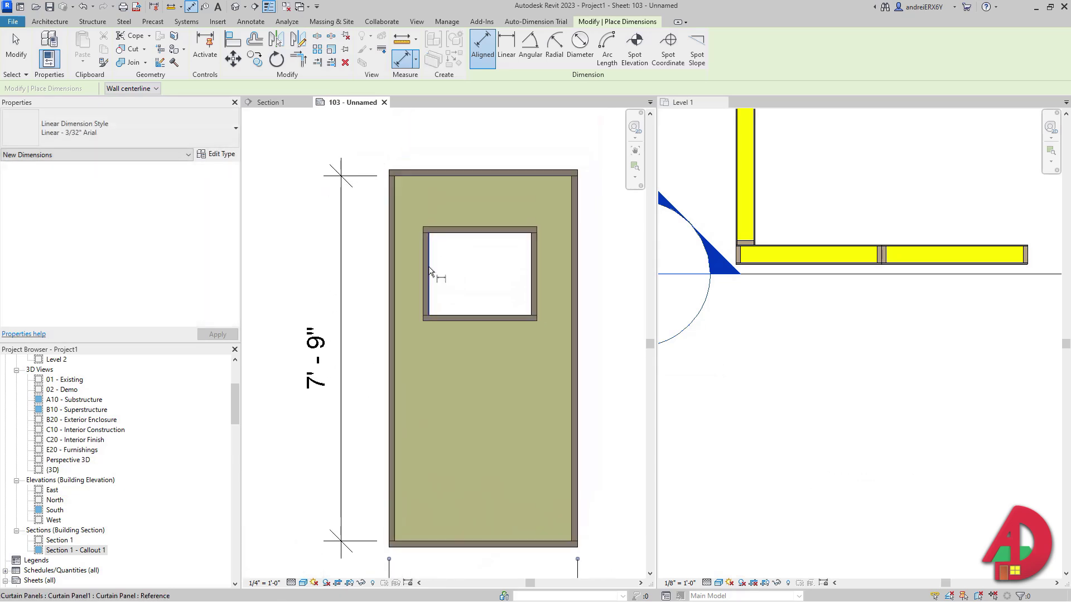
click(428, 270)
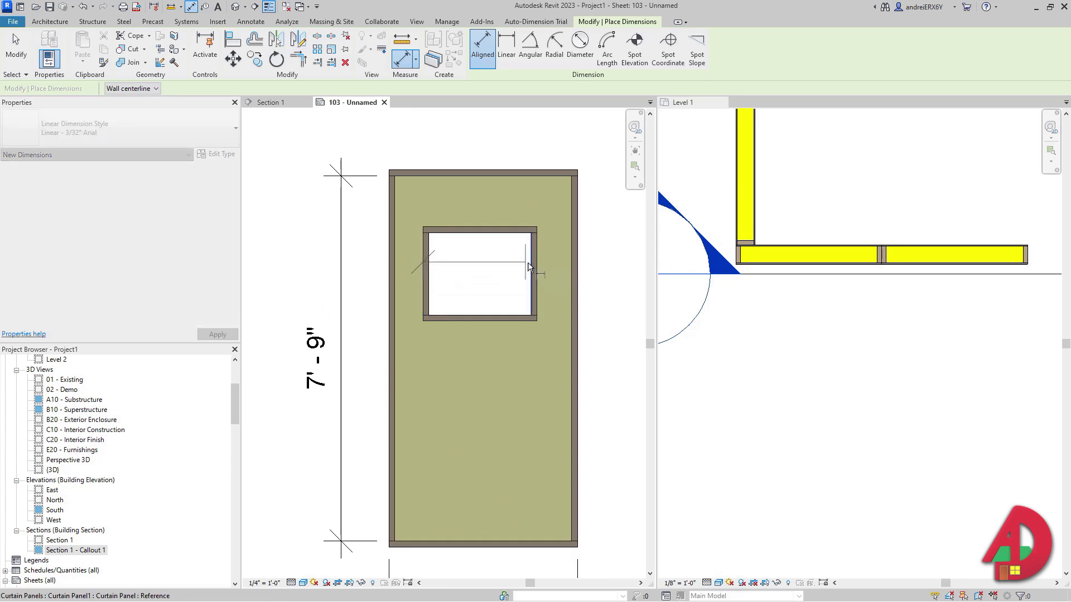
click(535, 264)
middle_drag(536, 139, 545, 283)
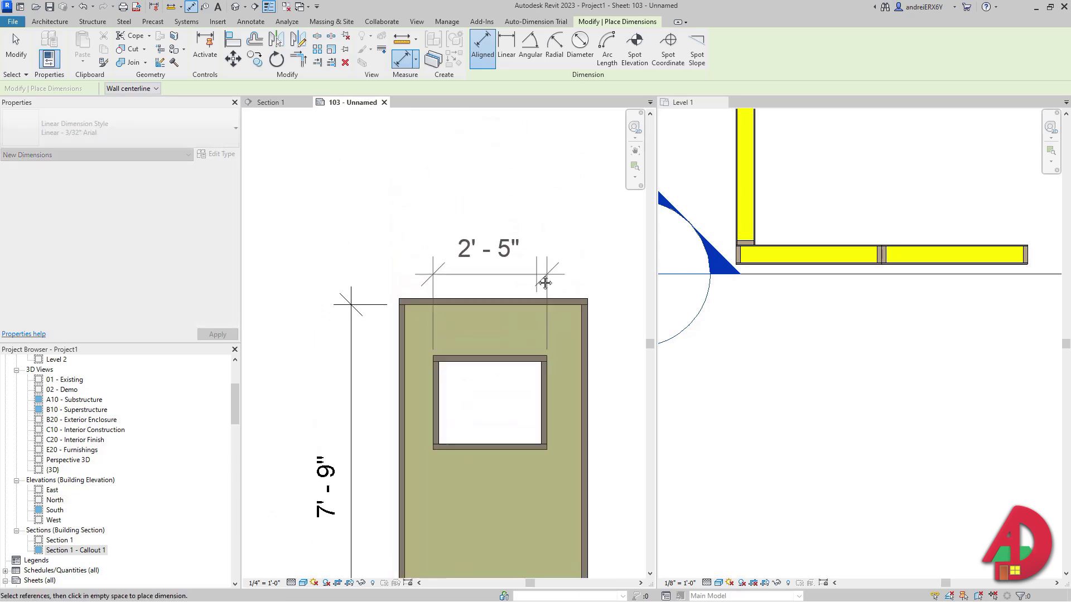
click(538, 217)
scroll(502, 359, up, 1)
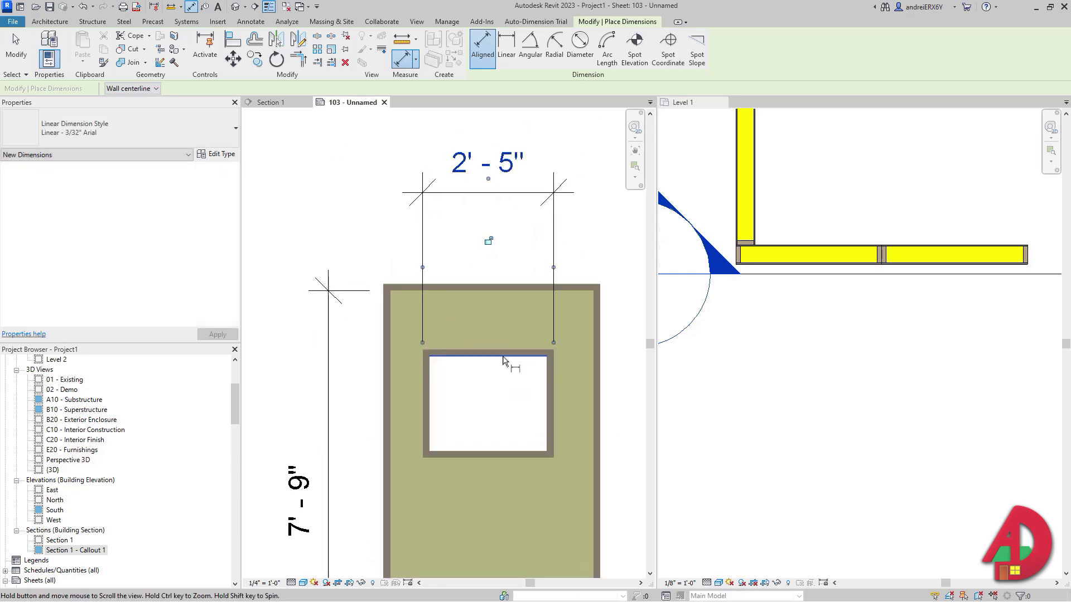
Dimension the window opening's height between the inner edges of its top and bottom frame members, placing the dimension right of the wall
scroll(504, 360, down, 1)
middle_drag(503, 360, 483, 298)
click(483, 300)
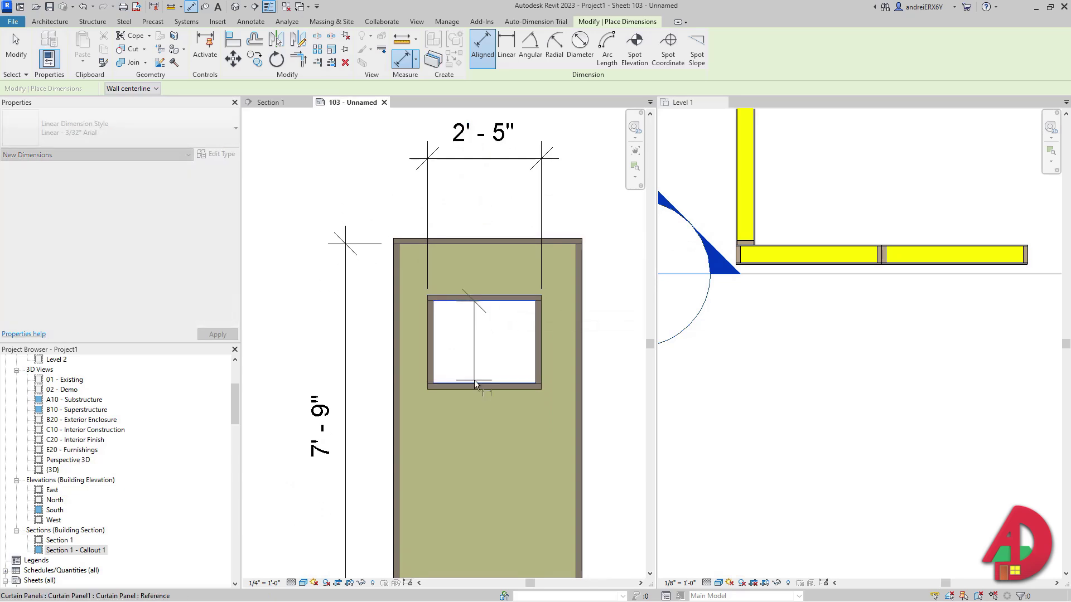
click(476, 384)
scroll(474, 357, down, 2)
click(546, 349)
scroll(554, 311, down, 1)
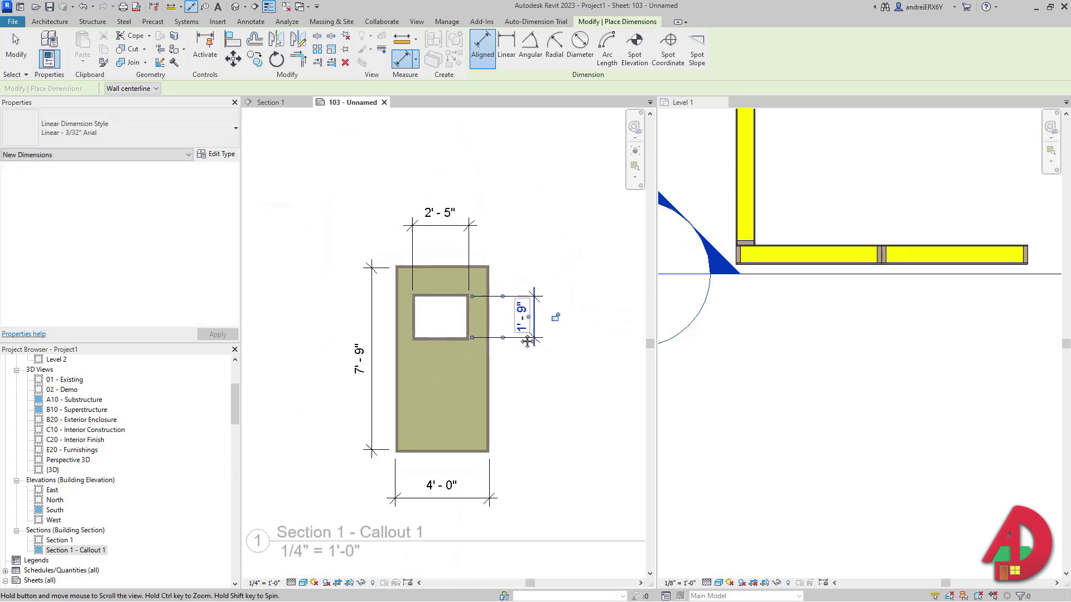
key(Escape)
key(Escape)
Displace the wall's left stud mullion about 6 3/8" outward to the left with a displacement set
scroll(402, 323, up, 3)
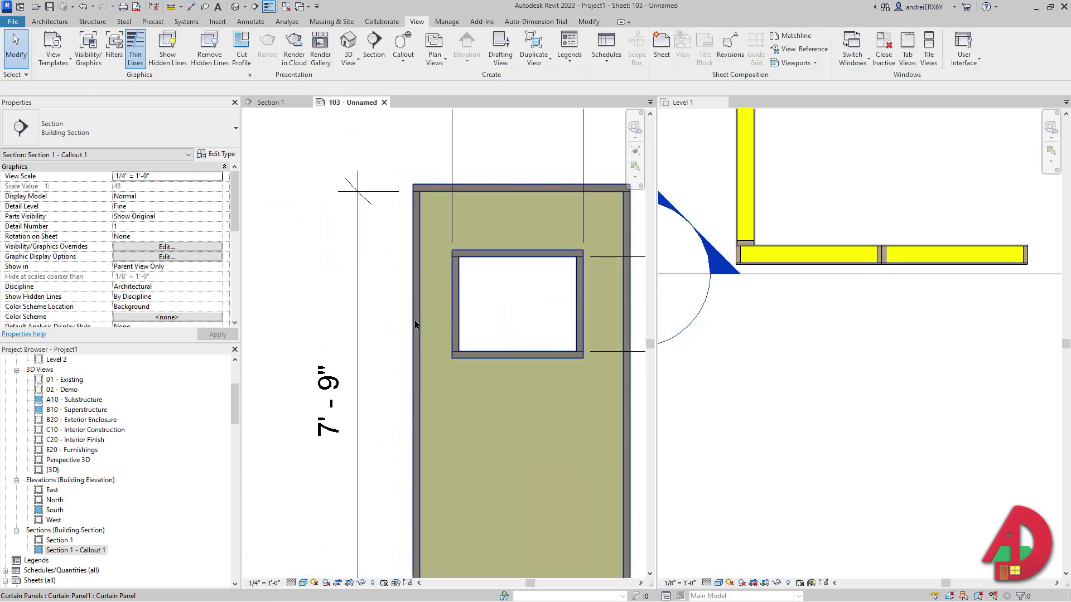
click(413, 320)
scroll(414, 320, down, 1)
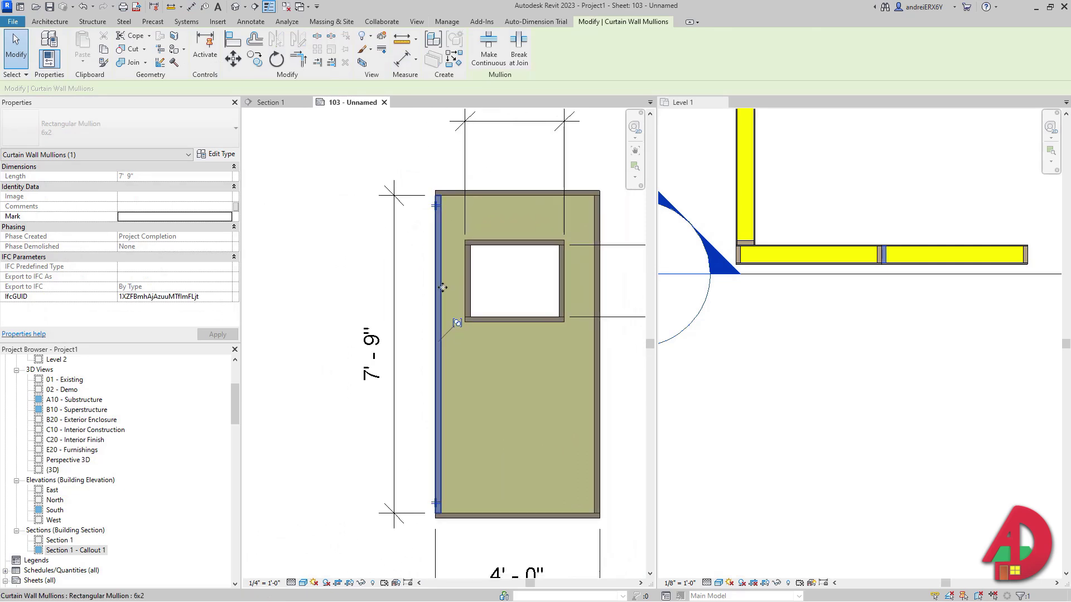
click(382, 38)
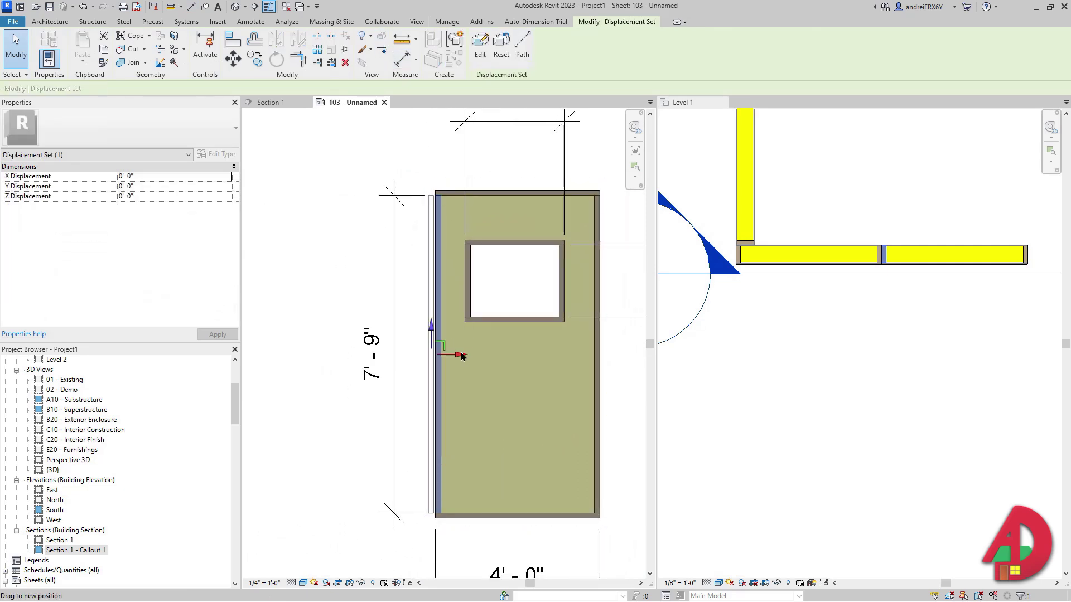
drag(461, 353, 438, 355)
Displace the window frame's top mullion about 1' 11 1/2" upward, above the wall's top plate
middle_drag(487, 261, 468, 296)
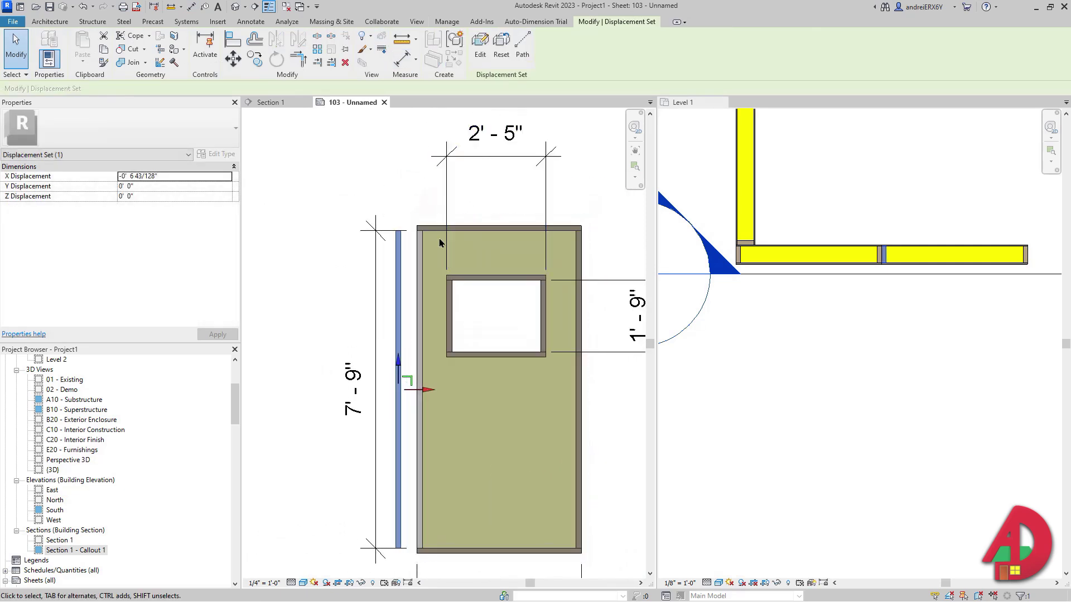
click(468, 280)
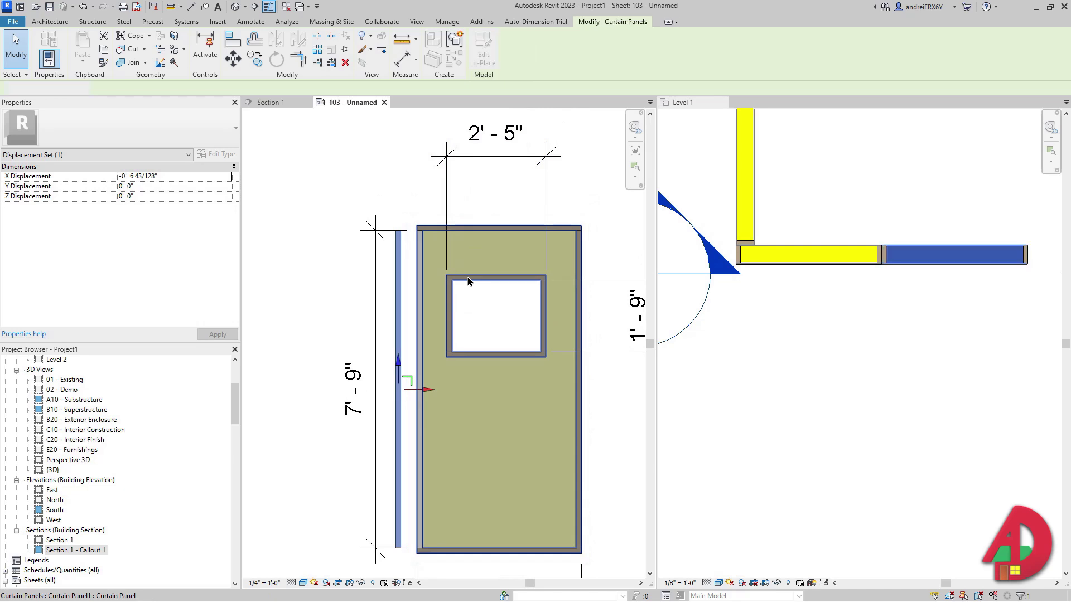
click(469, 280)
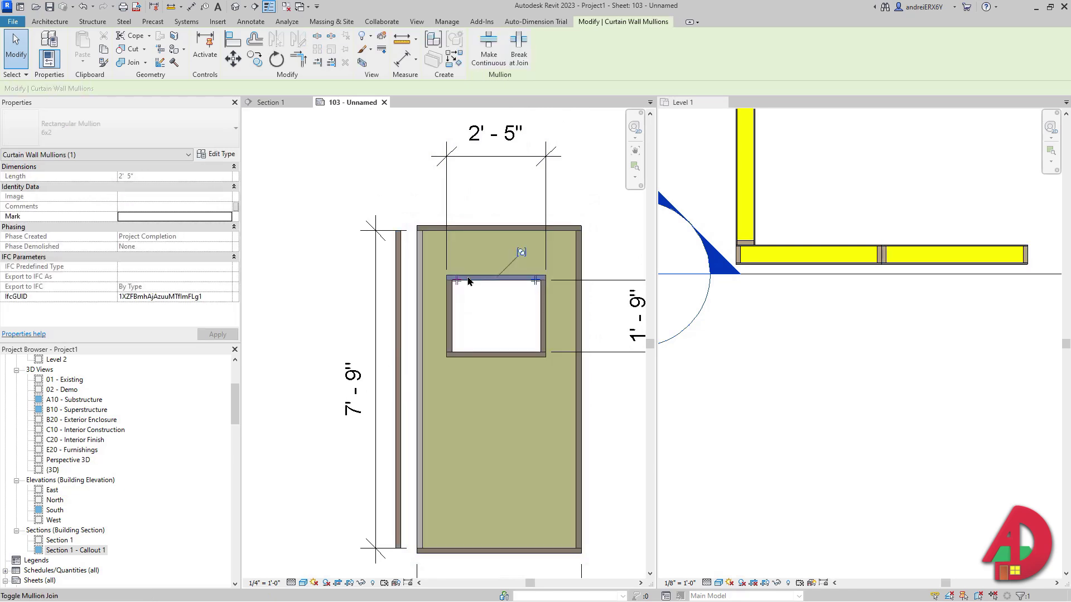
click(381, 51)
drag(497, 243, 496, 164)
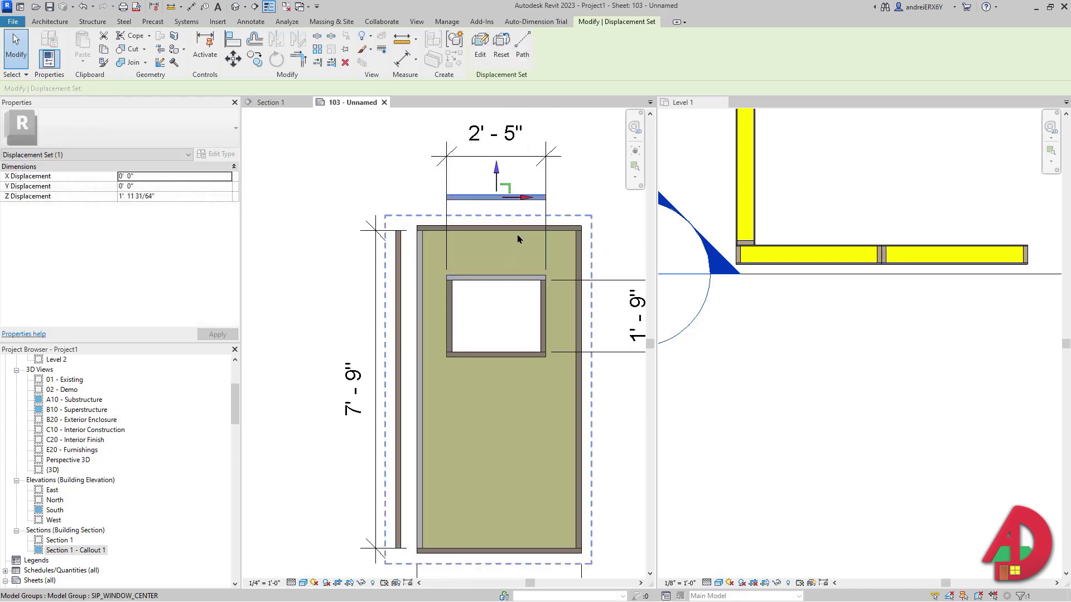
Displace the wall's bottom plate mullion about 9 5/8" downward, between the wall and its width dimension
middle_drag(517, 239, 470, 226)
scroll(479, 184, down, 2)
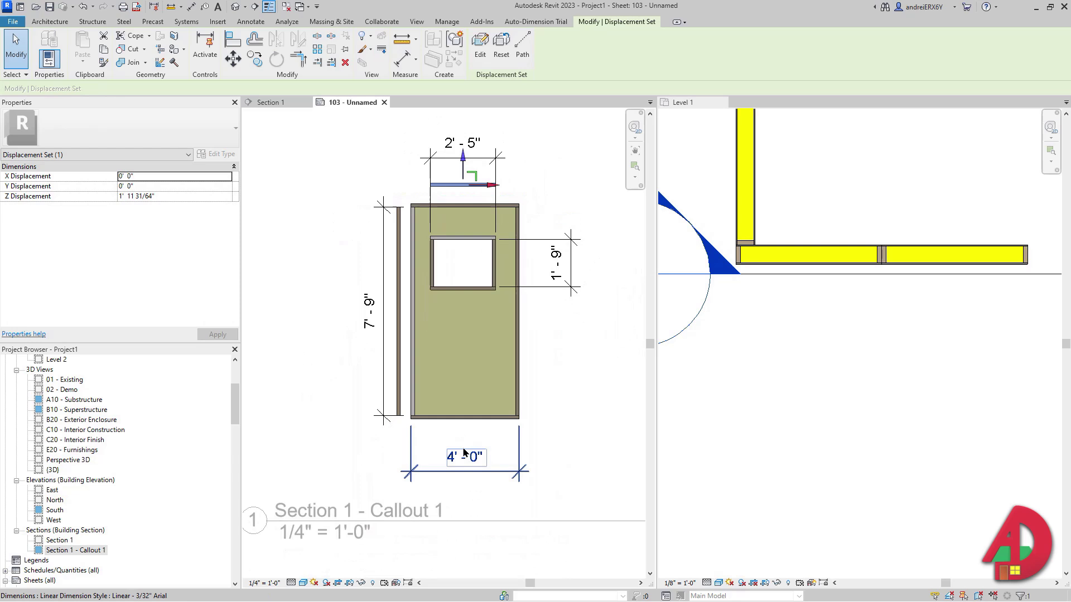
click(456, 418)
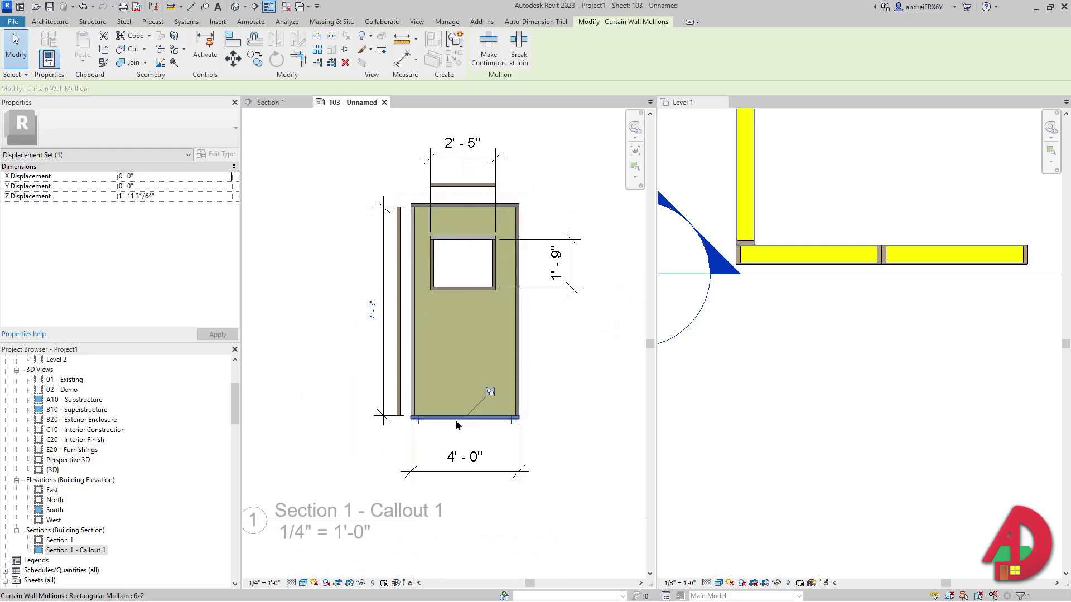
click(381, 50)
scroll(471, 444, up, 2)
drag(464, 378, 465, 411)
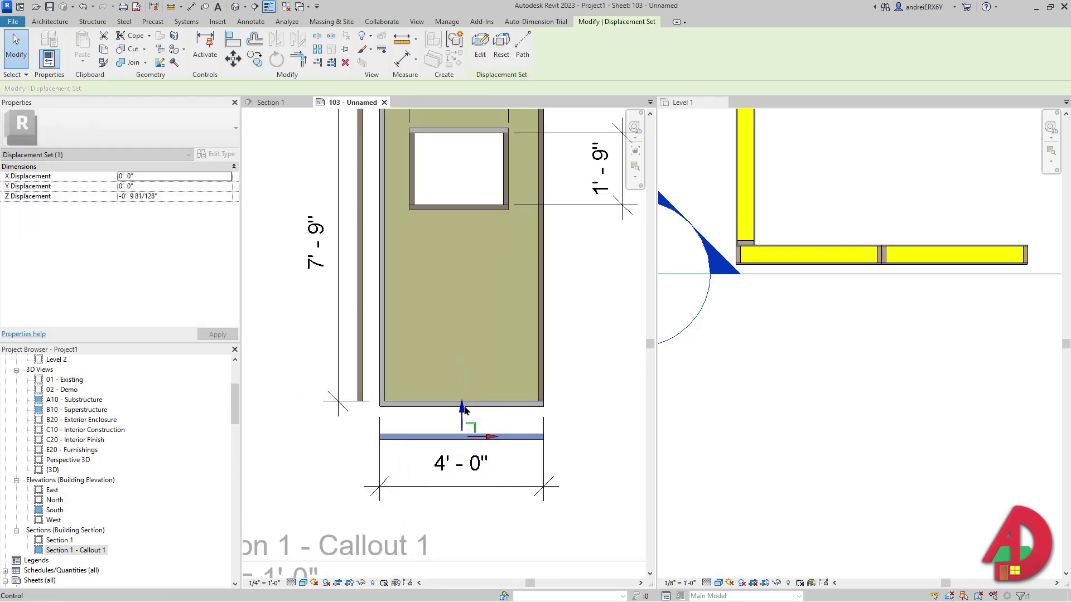
Displace the wall's right stud mullion about 4' 1 5/8" leftward so it sits beside the displaced left stud
middle_drag(465, 411, 453, 484)
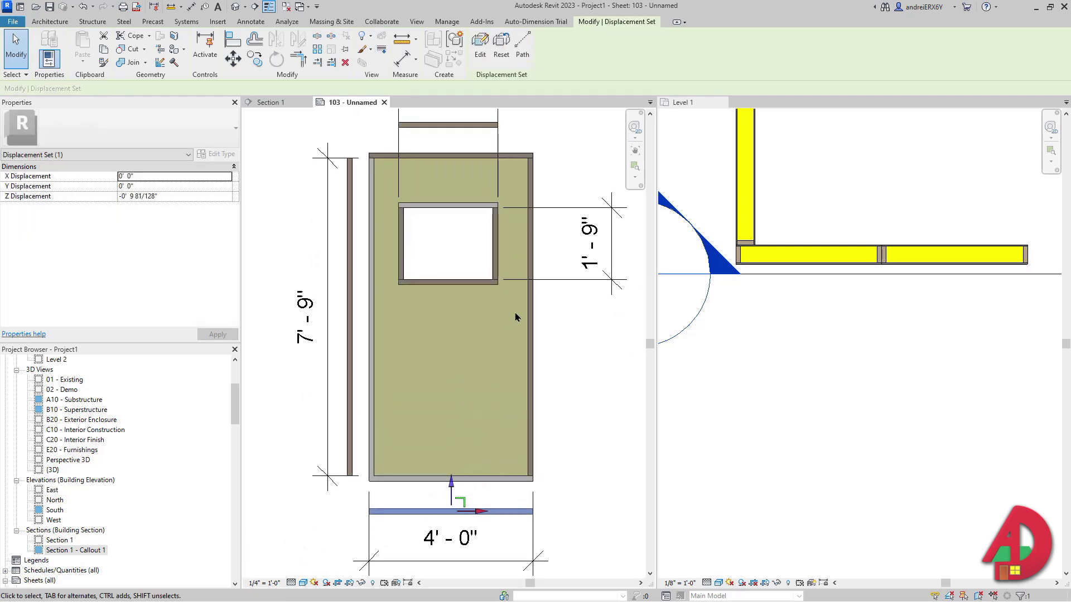
click(531, 348)
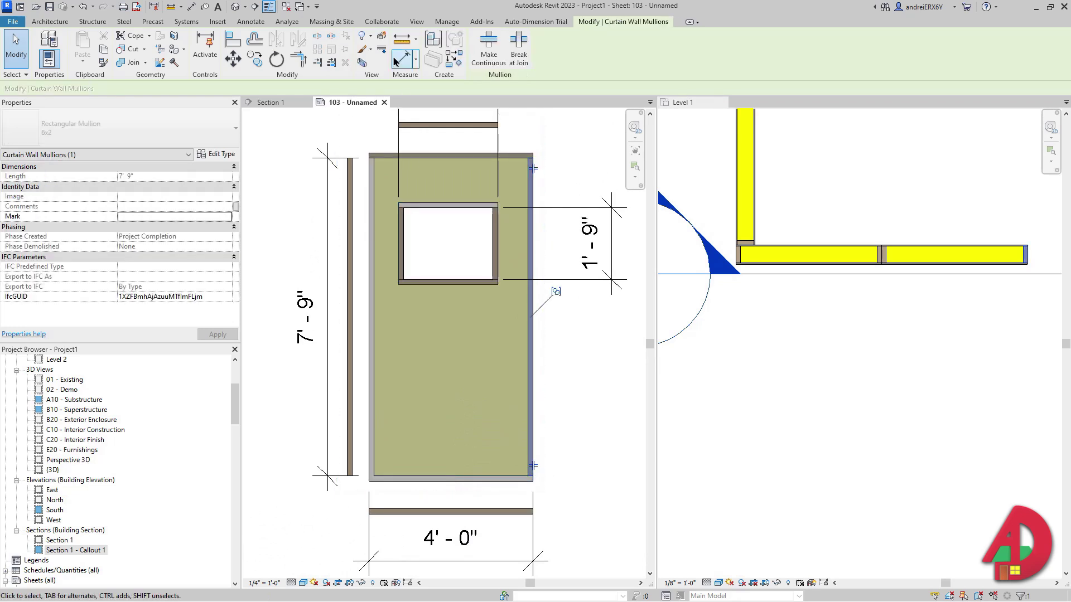
click(383, 41)
drag(532, 306, 389, 304)
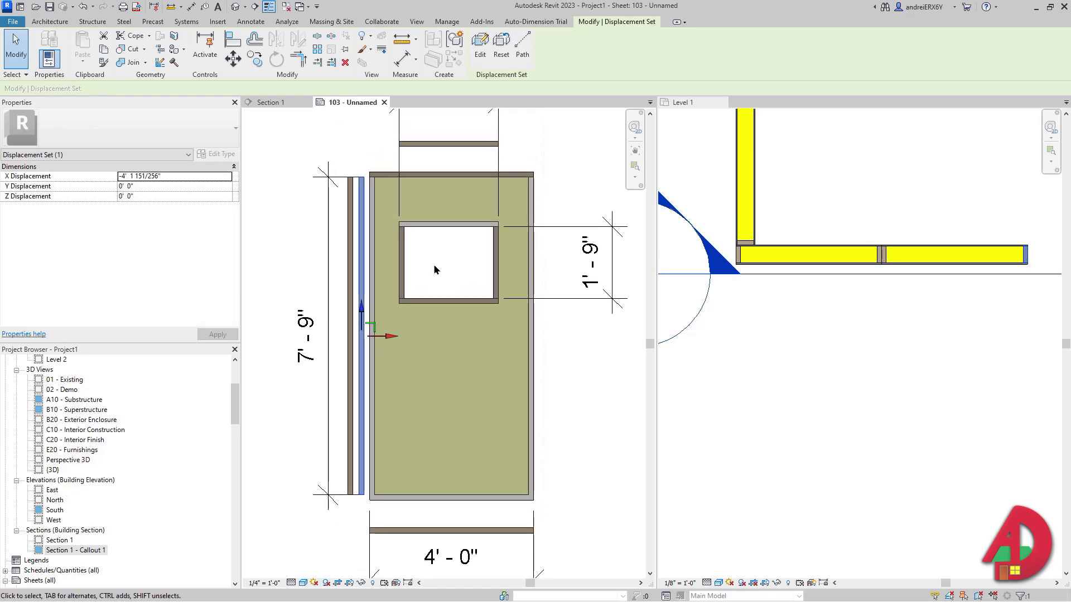
Displace the window frame's bottom mullion about 3' 4 11/16" upward, just beneath the displaced top window mullion
click(442, 301)
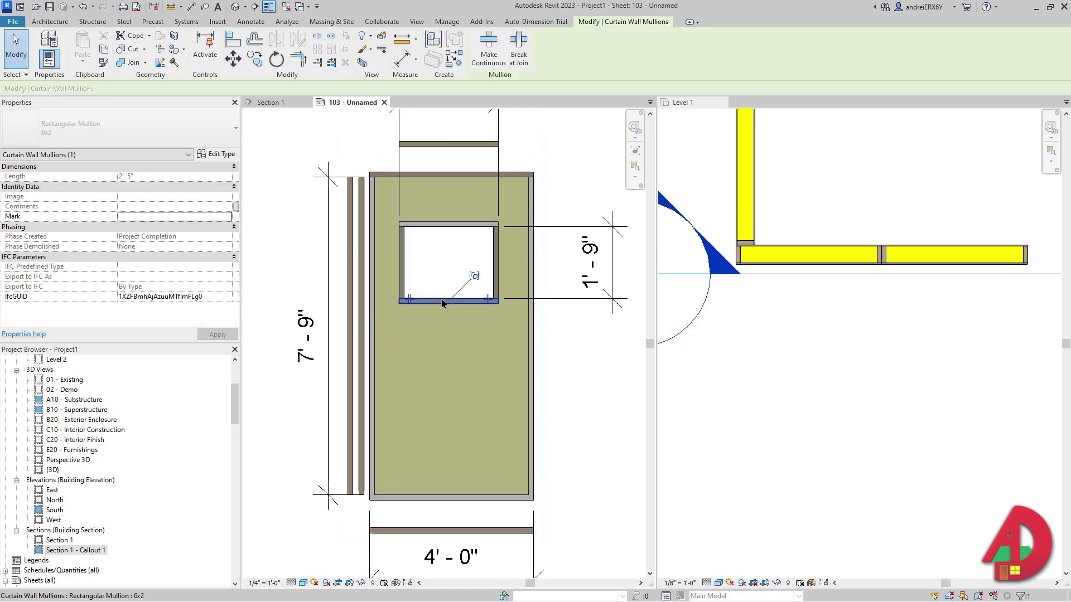
click(381, 37)
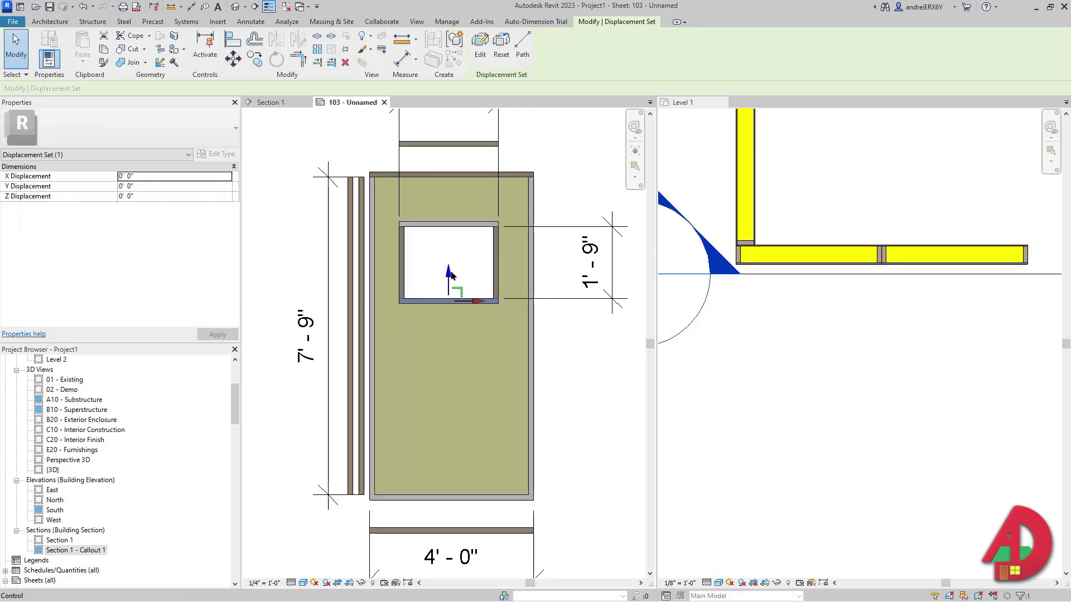
drag(449, 302, 448, 132)
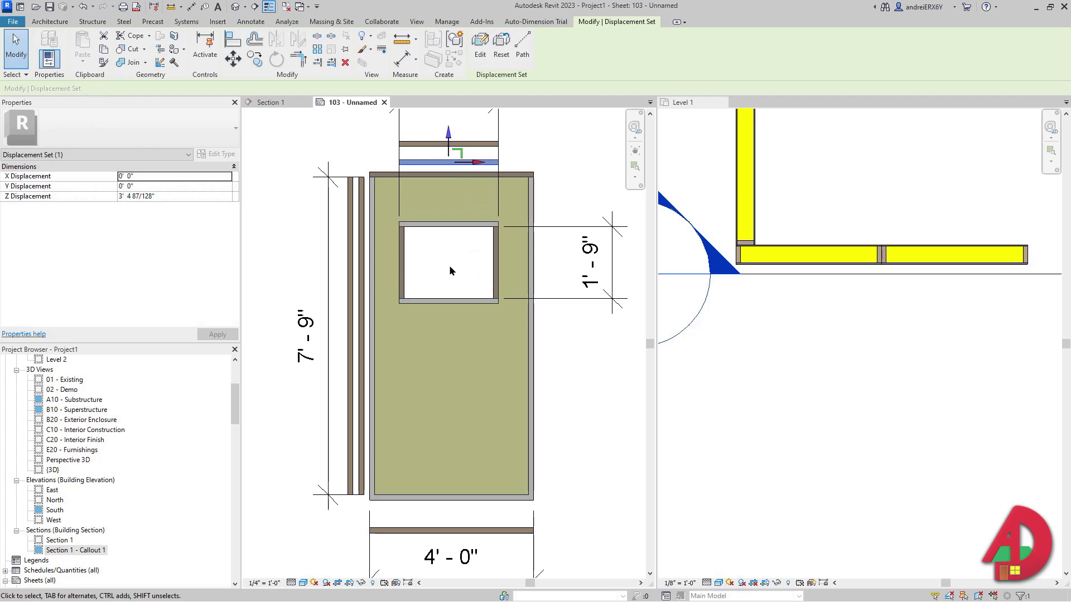
Displace the window frame's left mullion about 3' 5 7/16" and its right mullion about 1' 5 7/8" rightward, beyond the wall's right edge
click(404, 256)
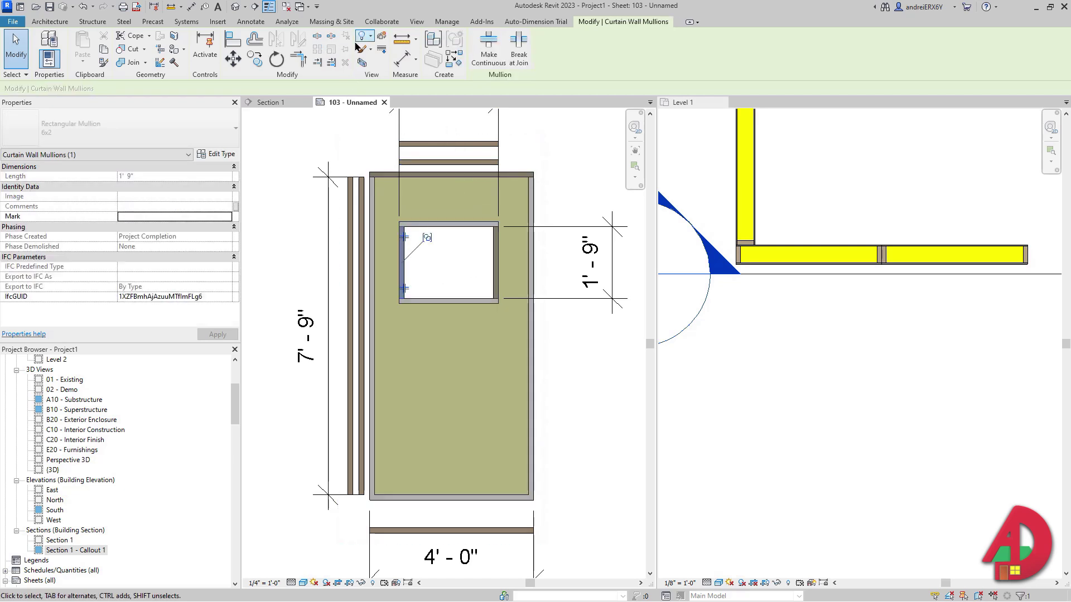
click(373, 39)
drag(429, 266, 567, 263)
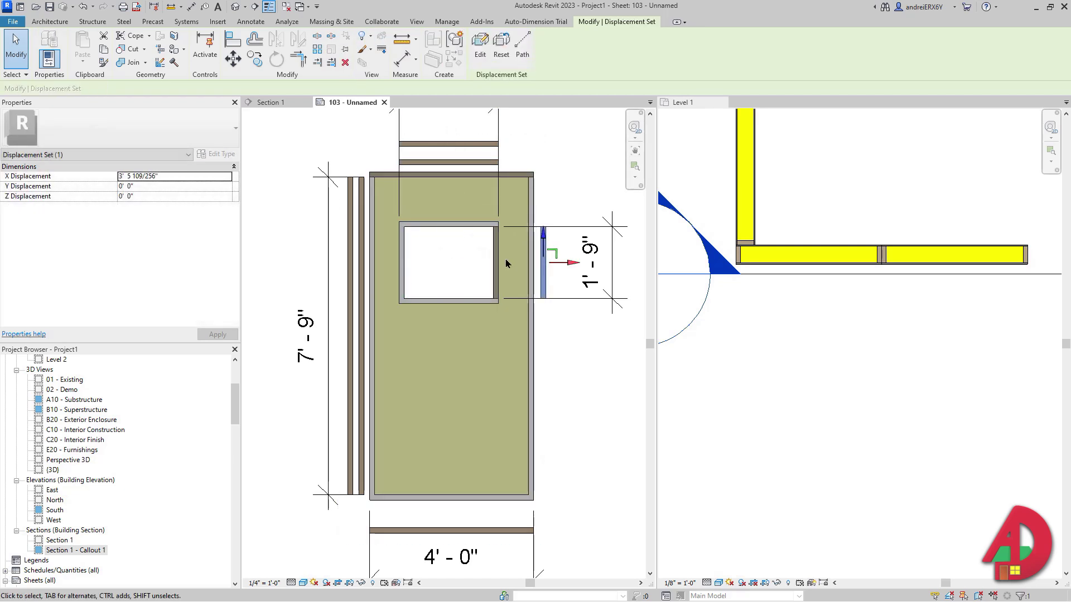
click(496, 257)
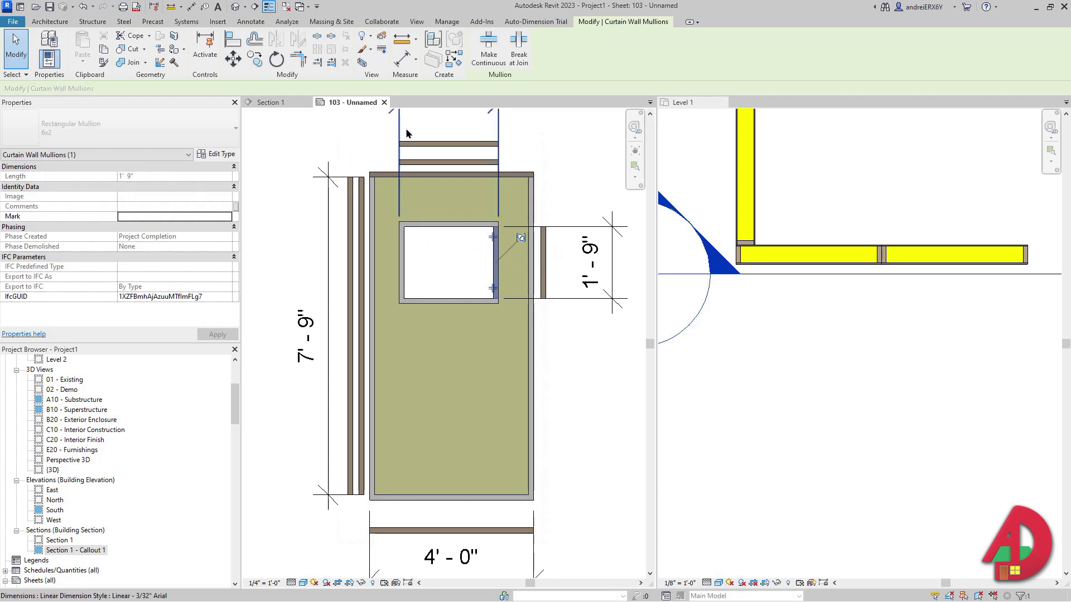
click(373, 39)
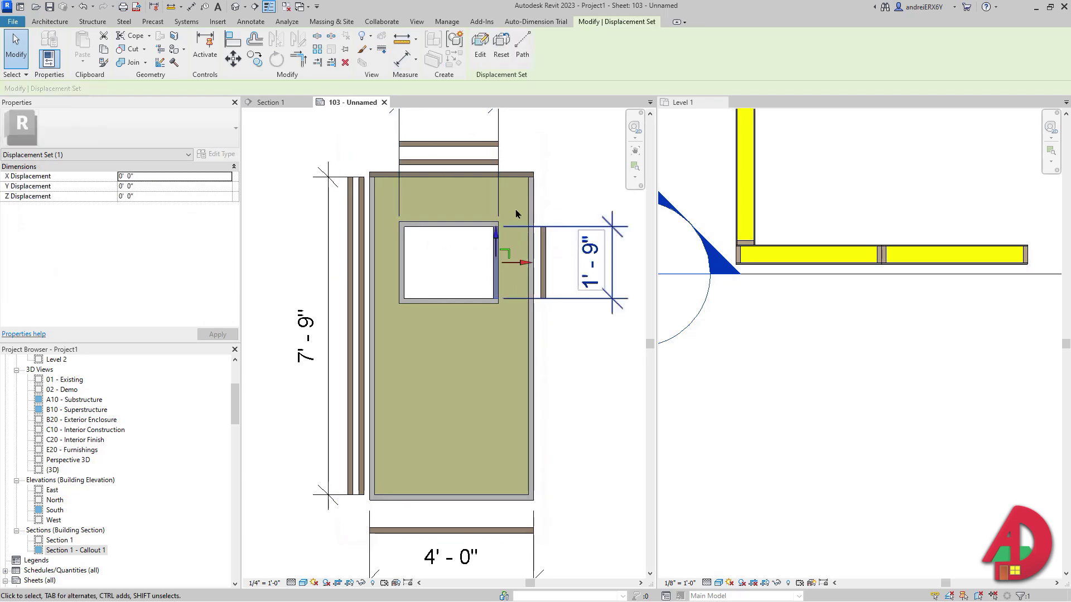
drag(521, 263, 585, 263)
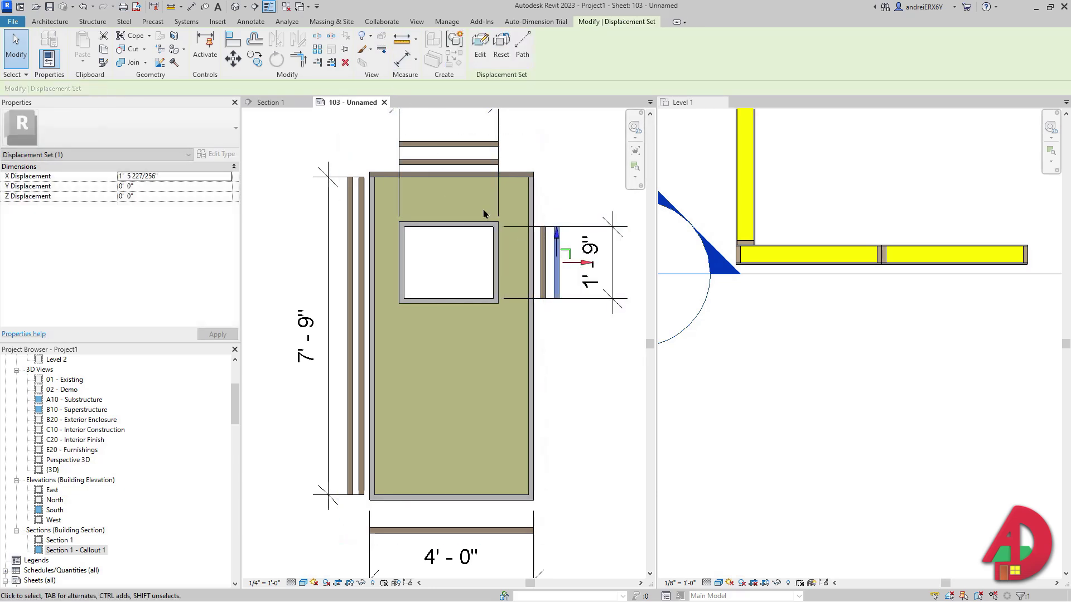
Displace the wall's top plate mullion about 8' 4 3/4" downward, just above the displaced bottom plate
click(453, 181)
key(Escape)
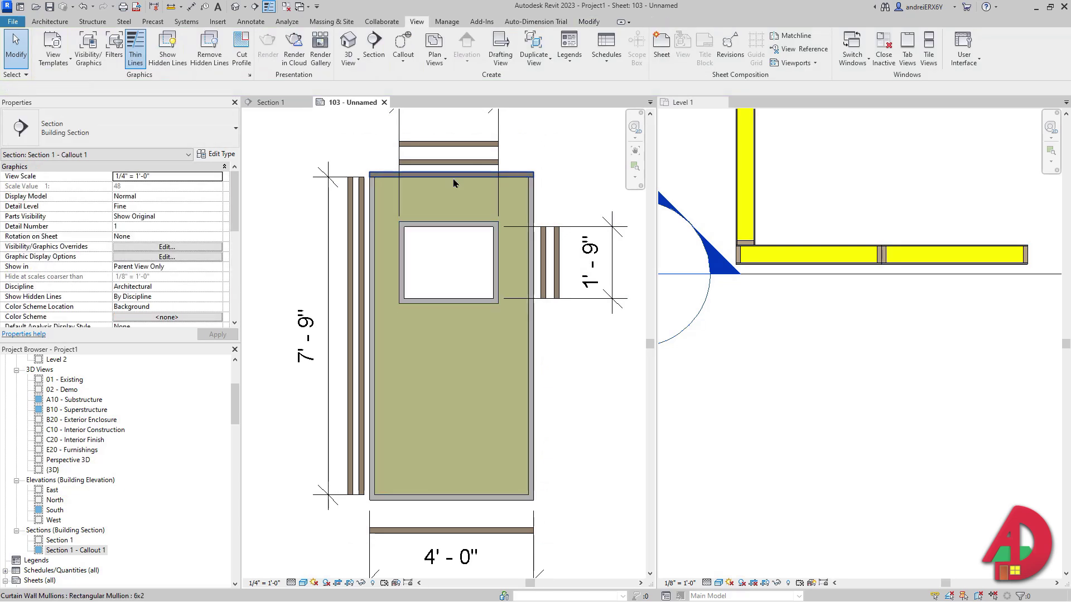
key(Tab)
click(452, 181)
click(382, 37)
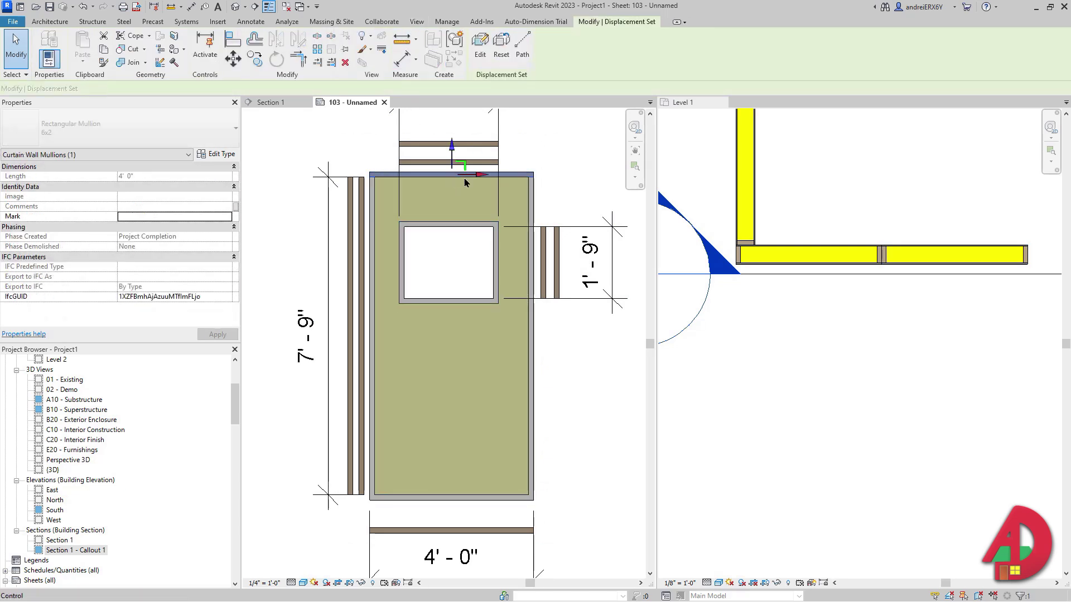
drag(451, 150, 452, 504)
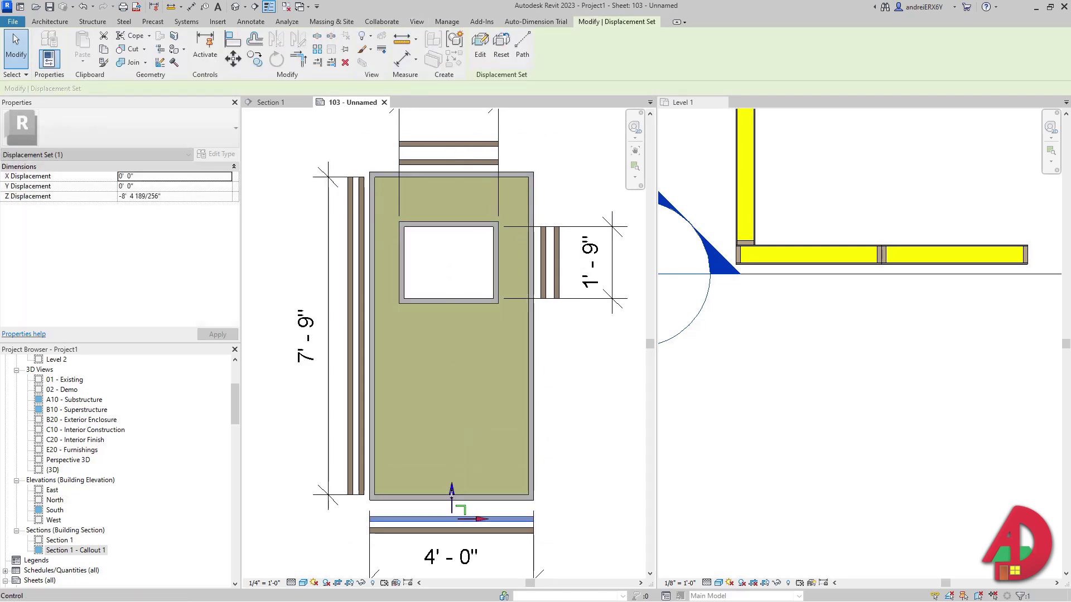
key(Escape)
Open the SIP_WINDOW_CENTER group for editing and start an in-place edit of its curtain panel
key(Tab)
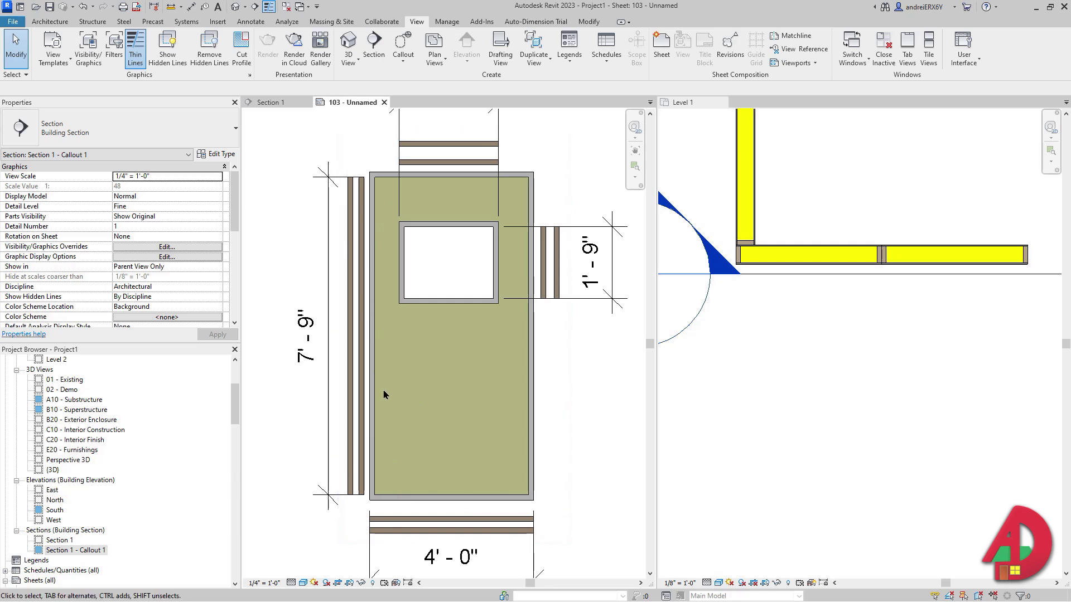
click(391, 498)
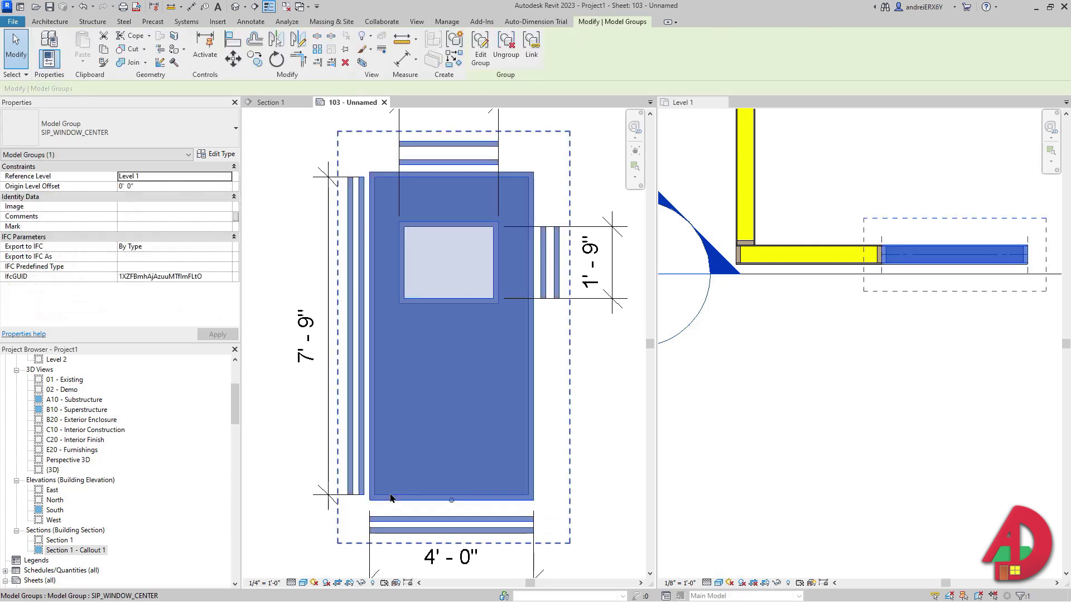
click(481, 50)
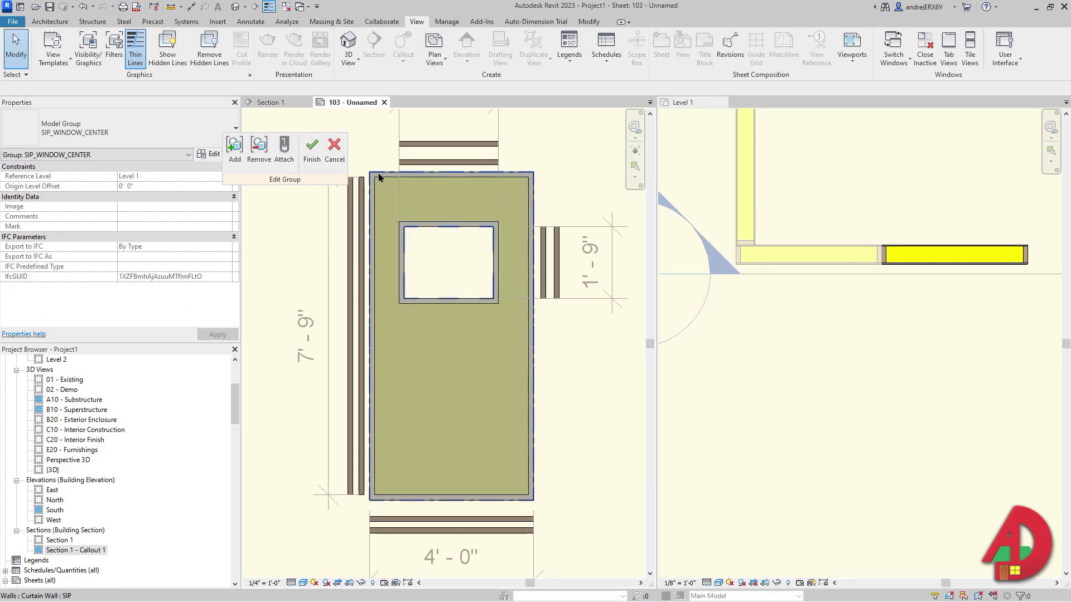
key(Tab)
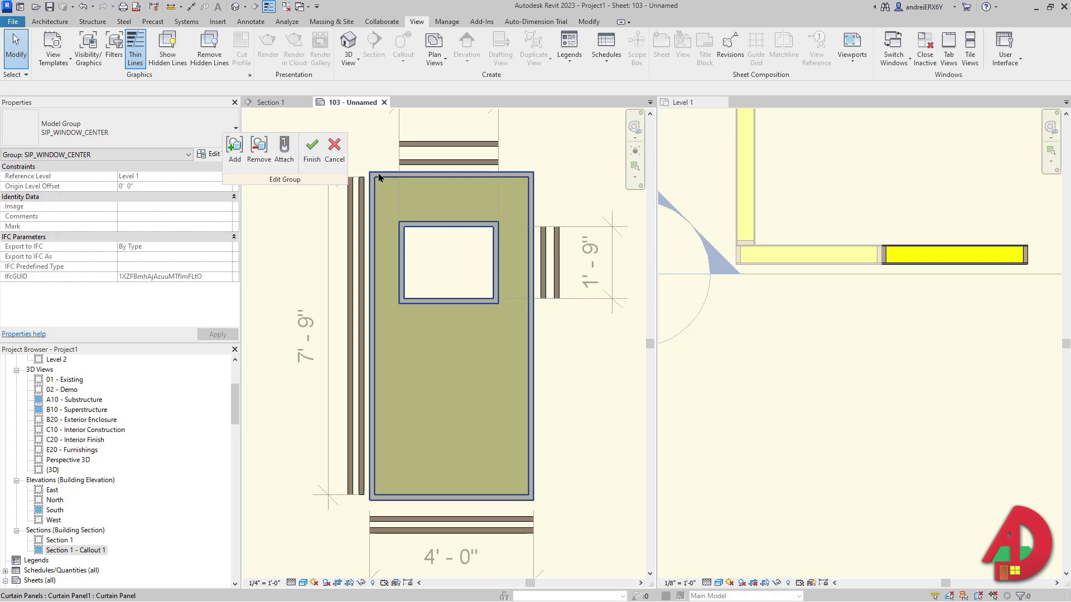
click(379, 174)
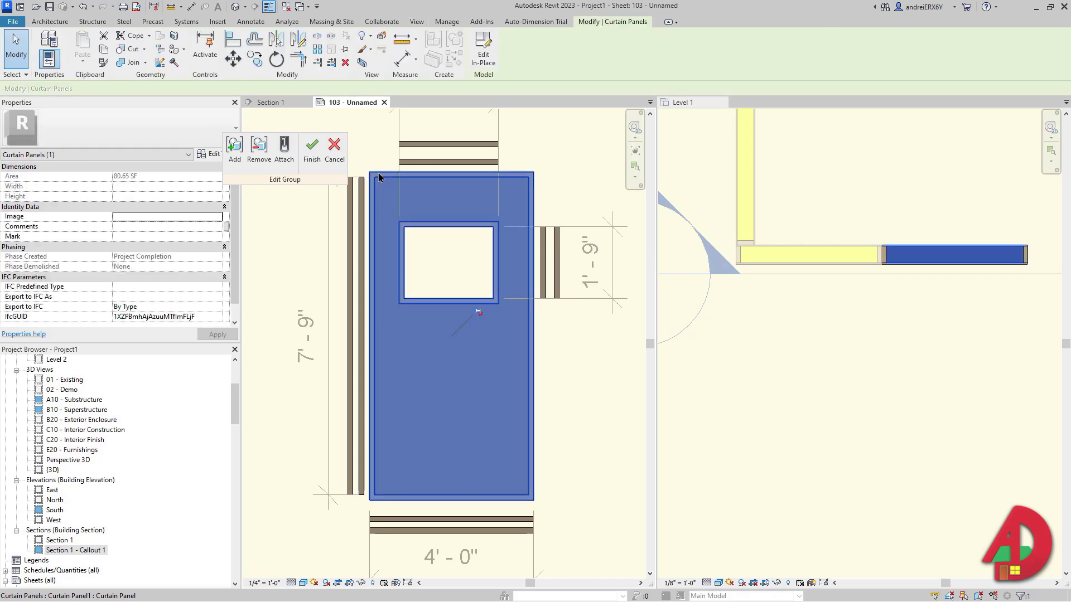
click(483, 45)
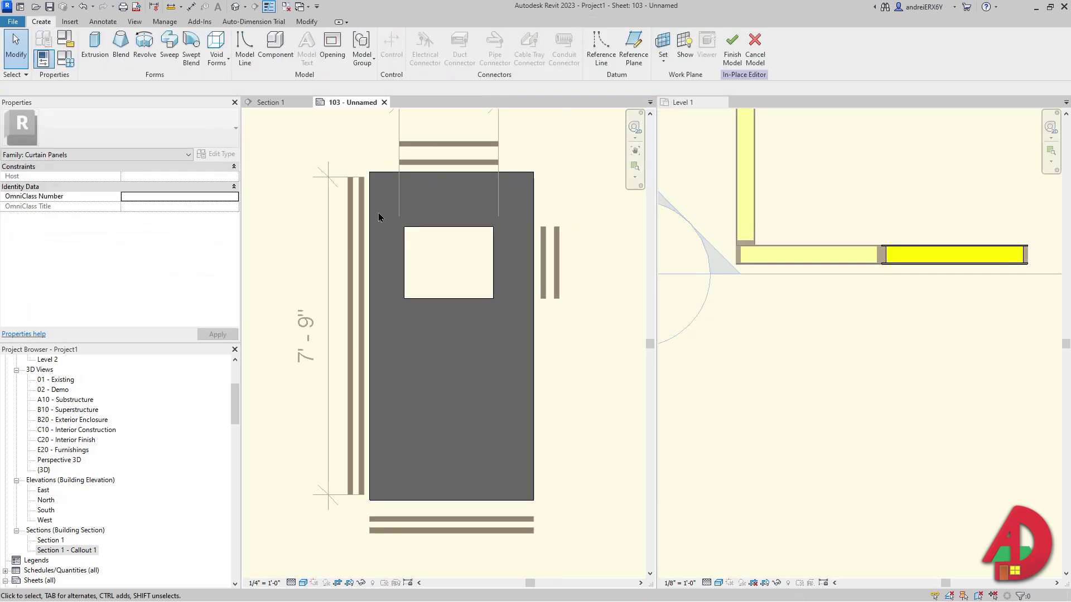
Set the subcategory of the panel's rigid insulation extrusion to <Hidden Lines> and finish the in-place model
click(915, 260)
scroll(885, 254, up, 5)
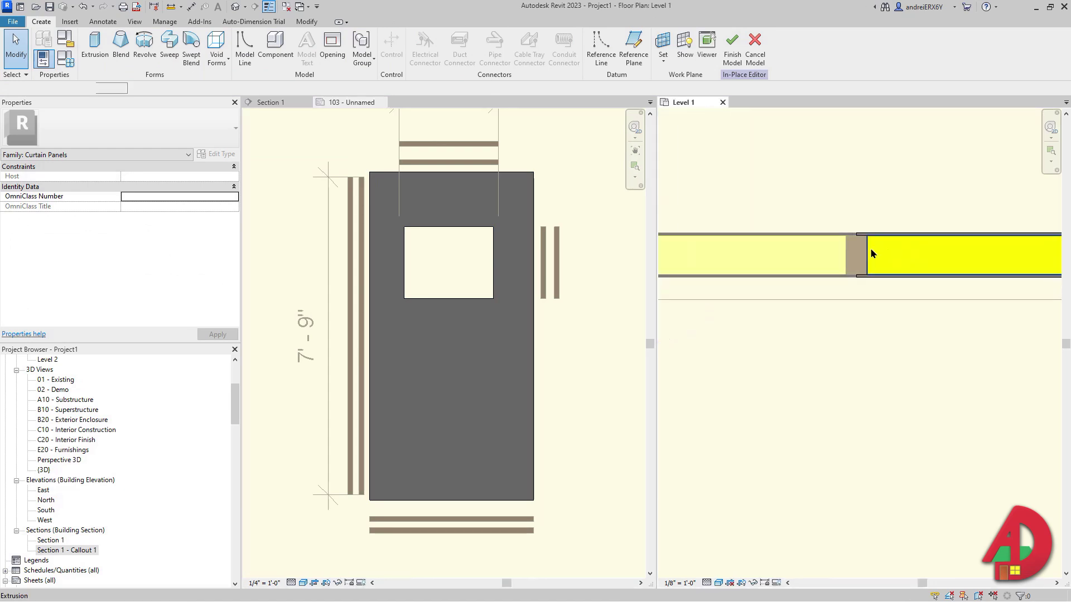
click(873, 254)
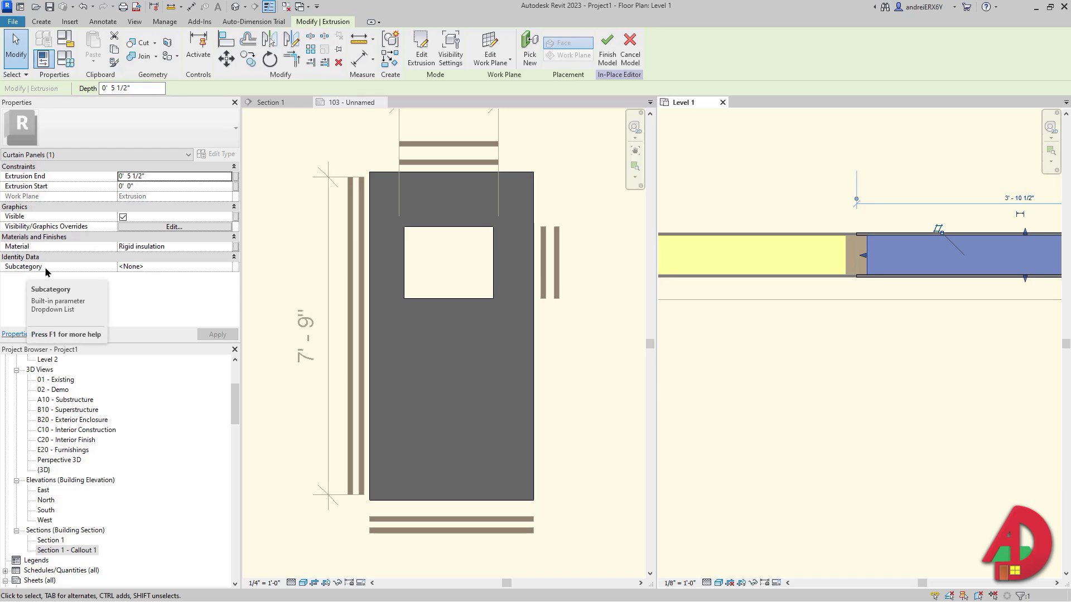
click(228, 268)
click(228, 267)
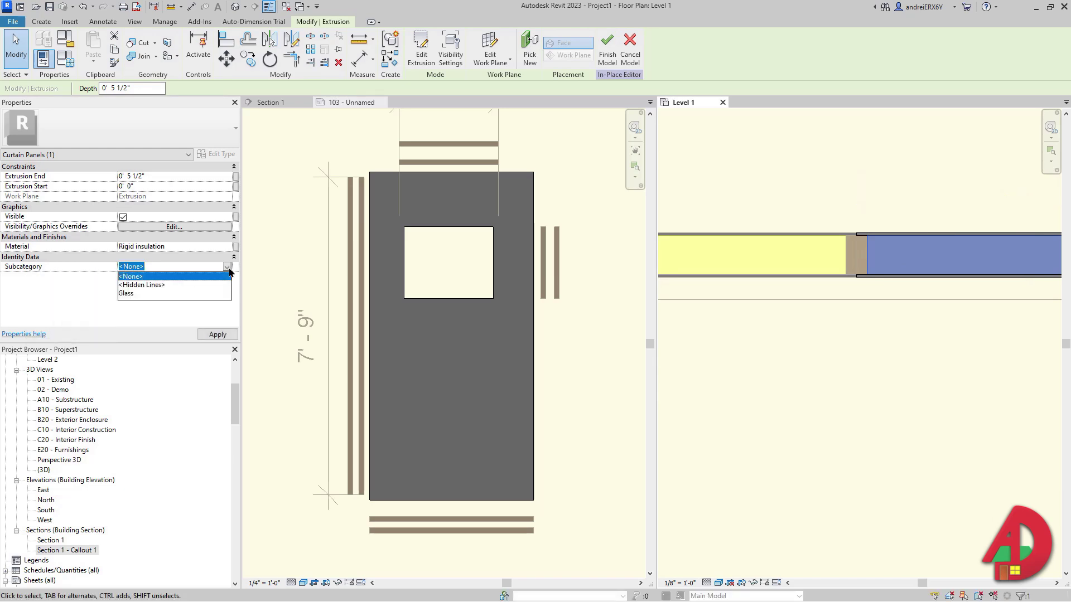
click(149, 285)
click(216, 335)
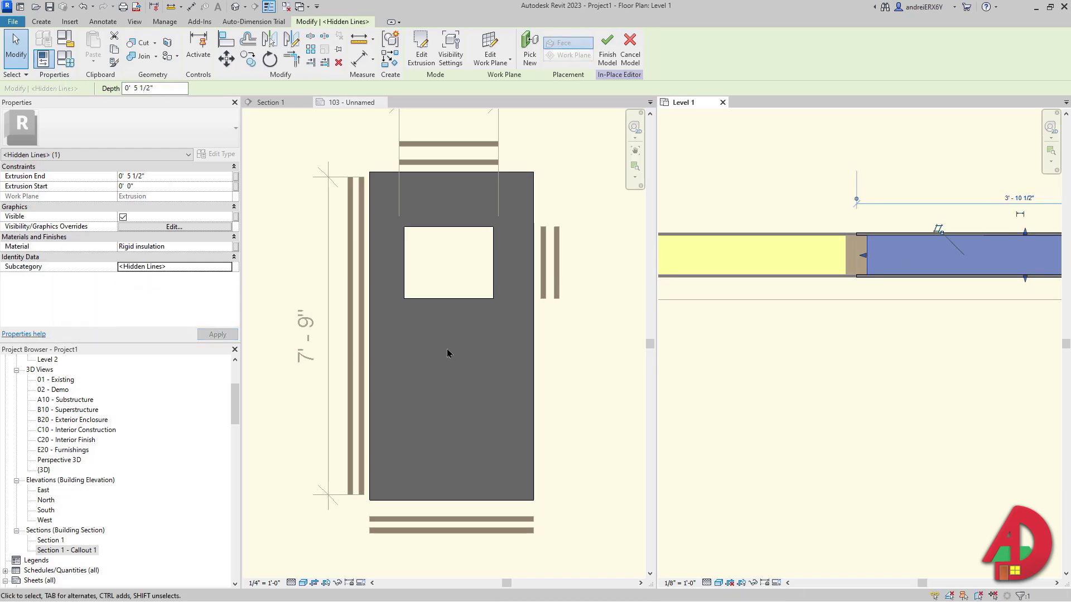
click(606, 58)
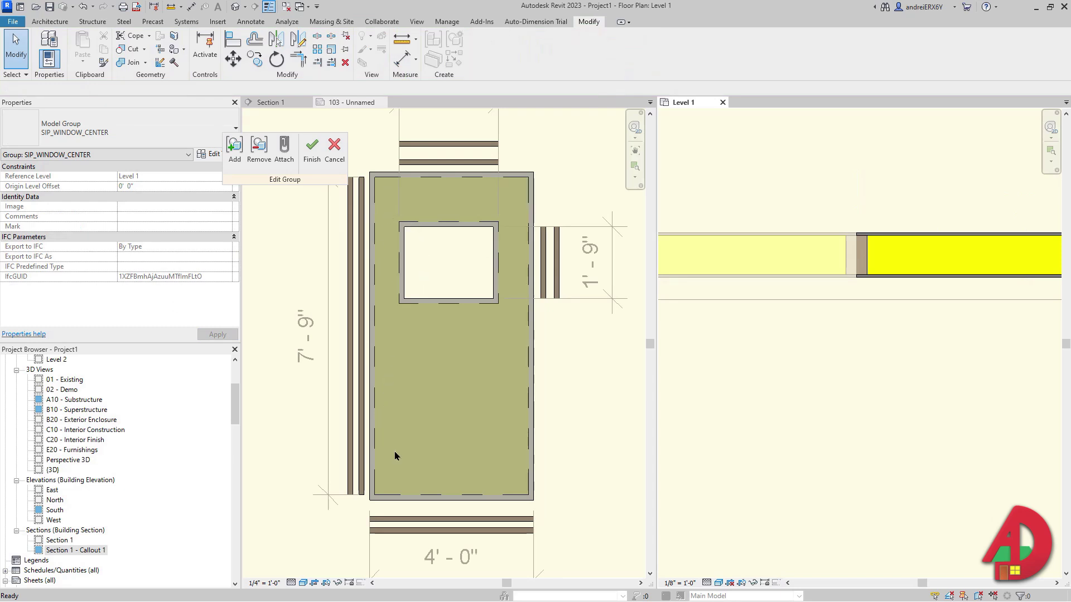
scroll(530, 412, down, 3)
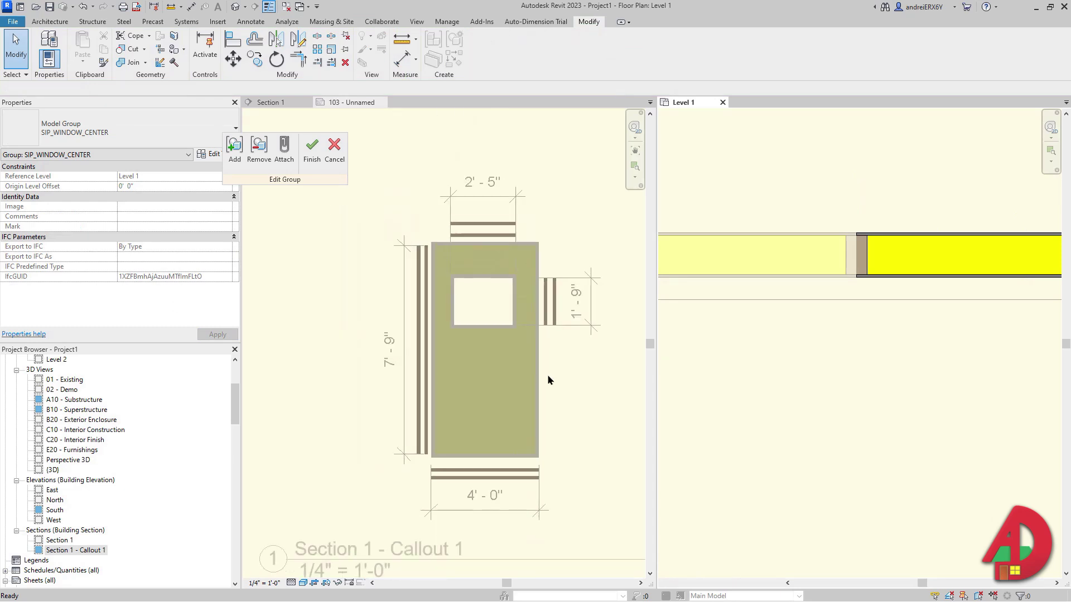
click(547, 373)
scroll(531, 359, down, 2)
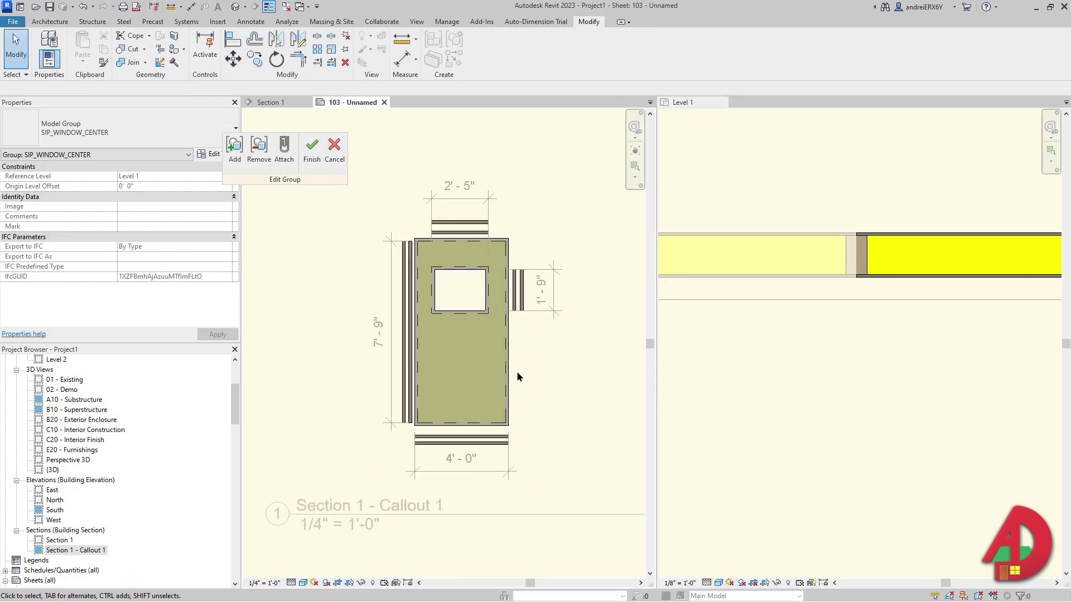